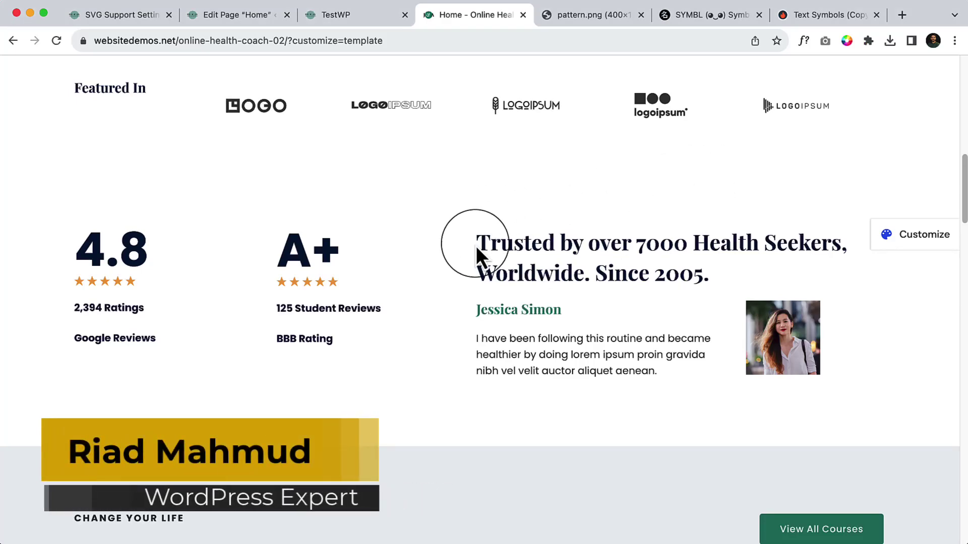
Add an empty paragraph block below the Featured In logo row on the Home page.
scroll(476, 246, down, 5)
scroll(579, 227, up, 2)
scroll(579, 227, up, 3)
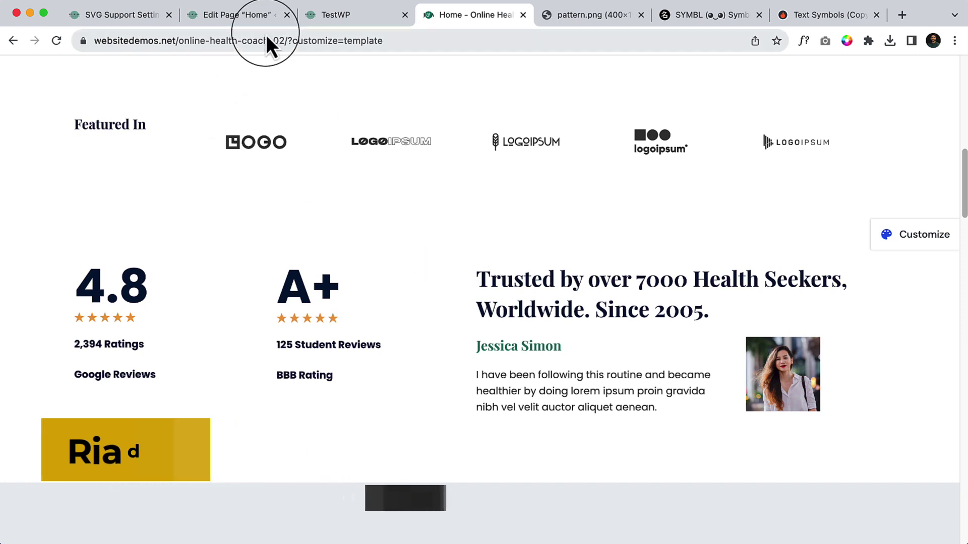
click(257, 17)
click(504, 345)
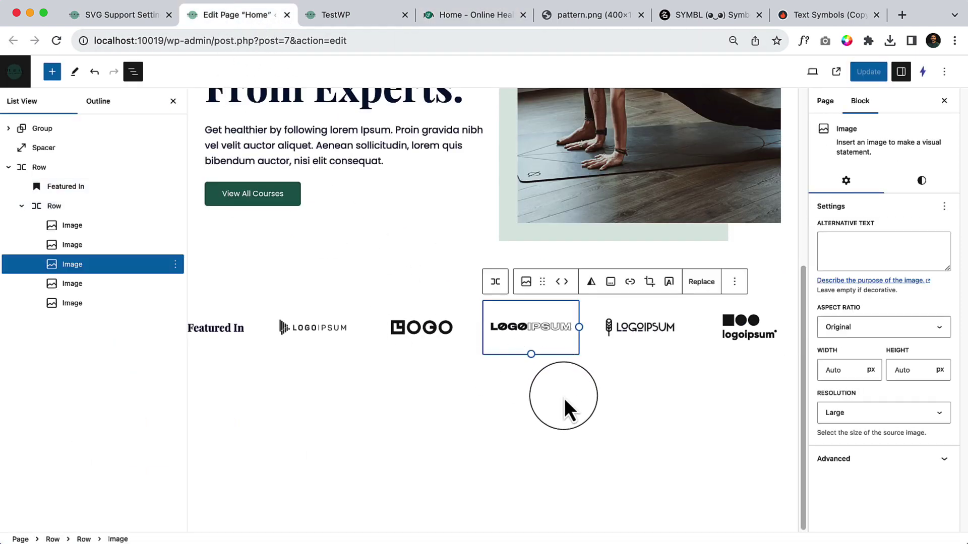
click(563, 397)
click(578, 376)
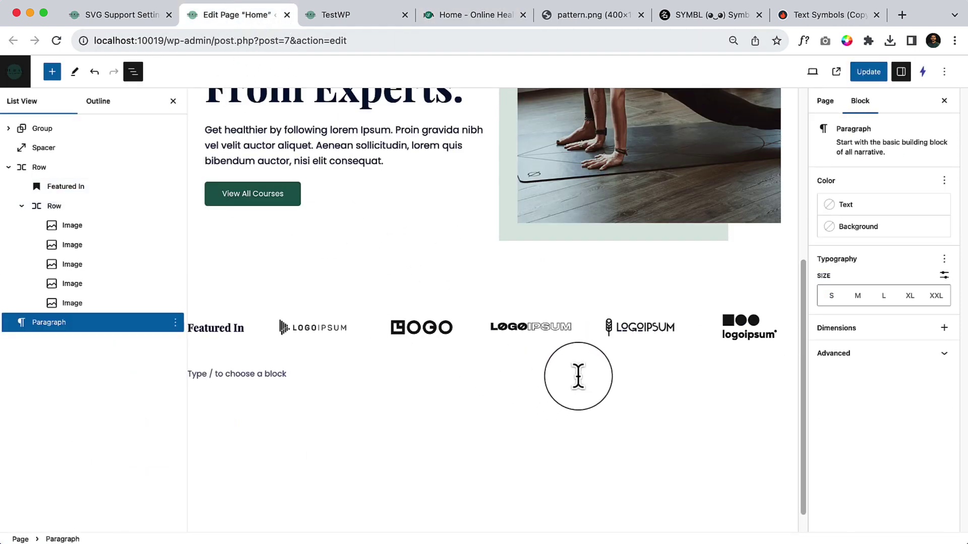
Check the live demo homepage's Featured In row and ratings section for reference.
click(367, 16)
click(458, 23)
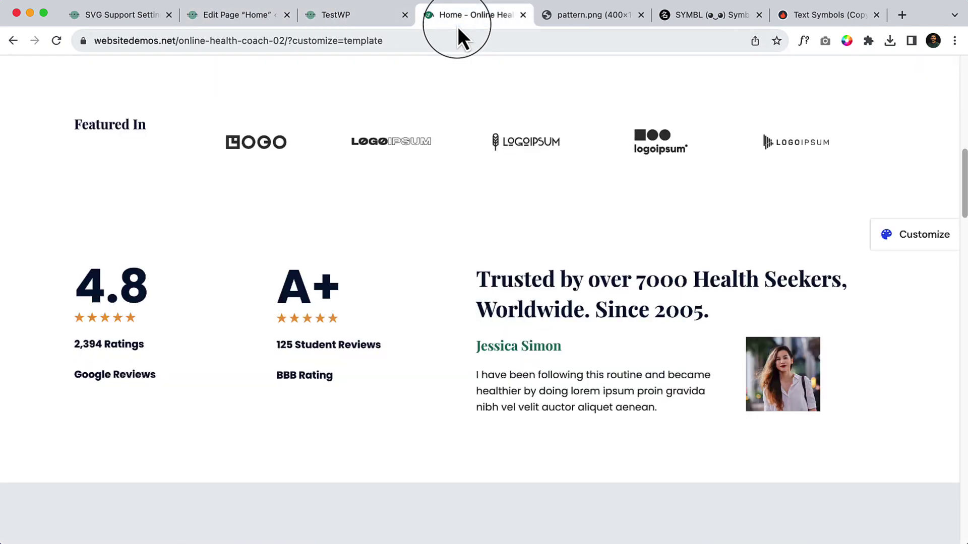
scroll(455, 246, up, 2)
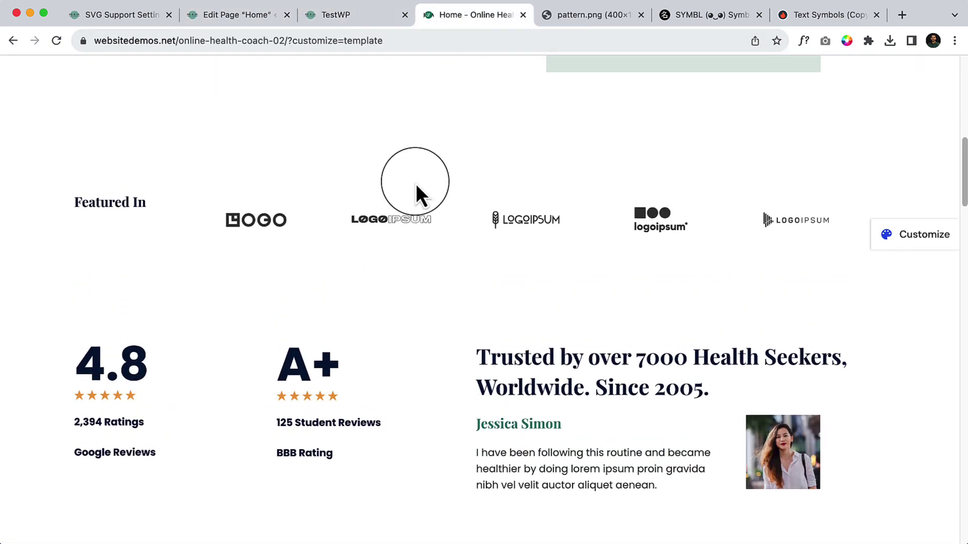
Increase the Featured In logo row's top and bottom padding in its Dimensions styles.
click(268, 14)
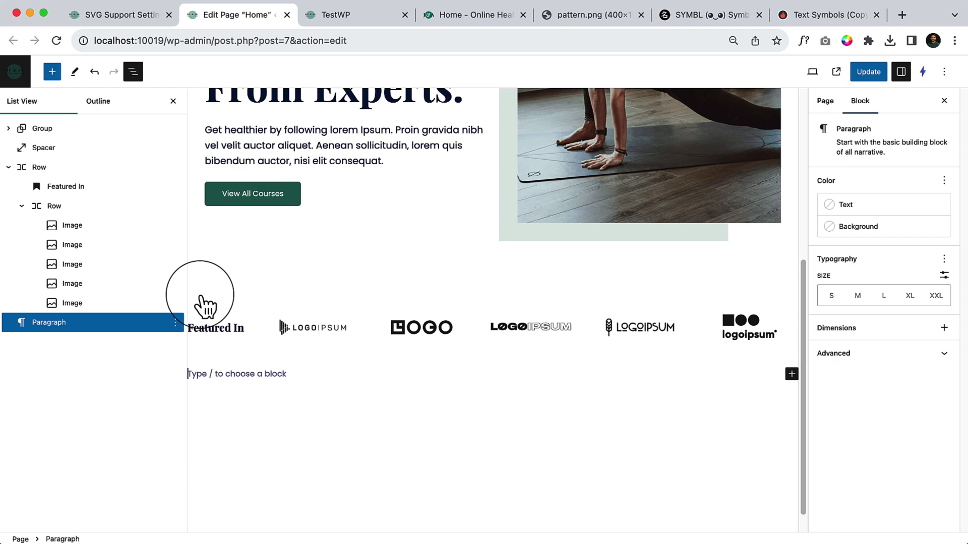
click(39, 166)
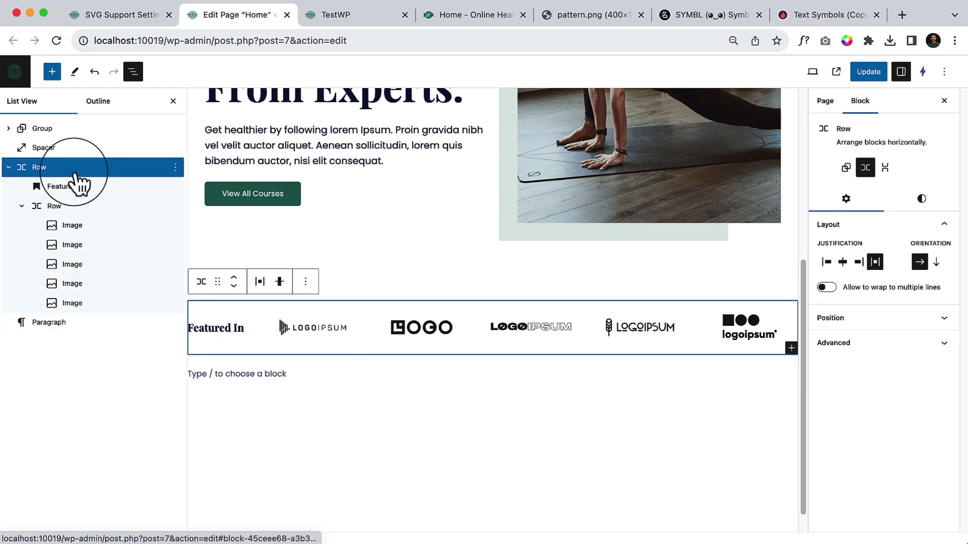
click(492, 264)
click(672, 281)
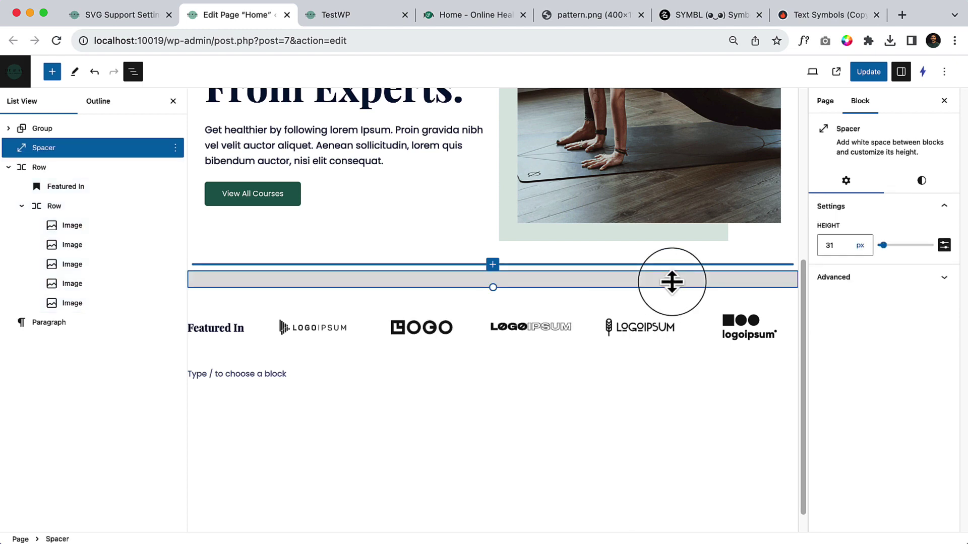
click(76, 169)
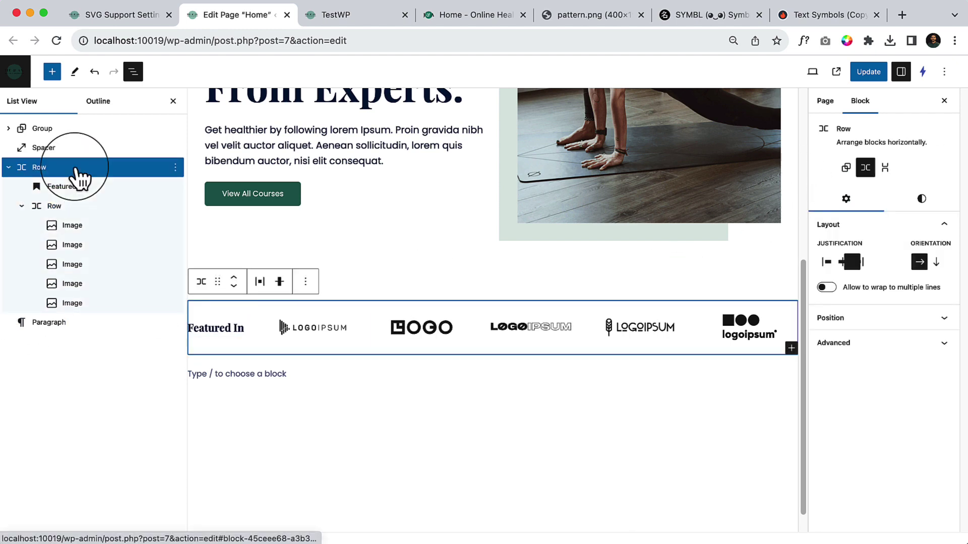
click(927, 199)
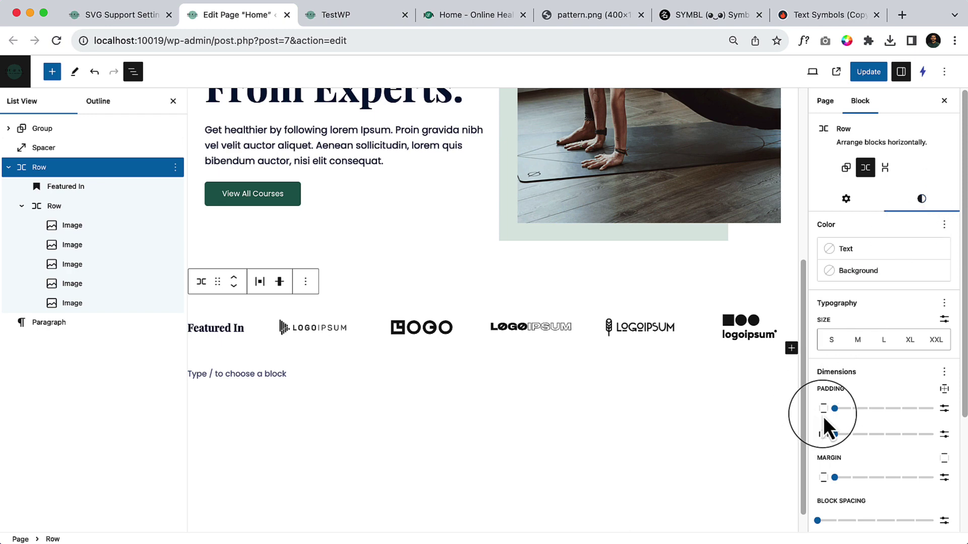
drag(835, 409, 901, 409)
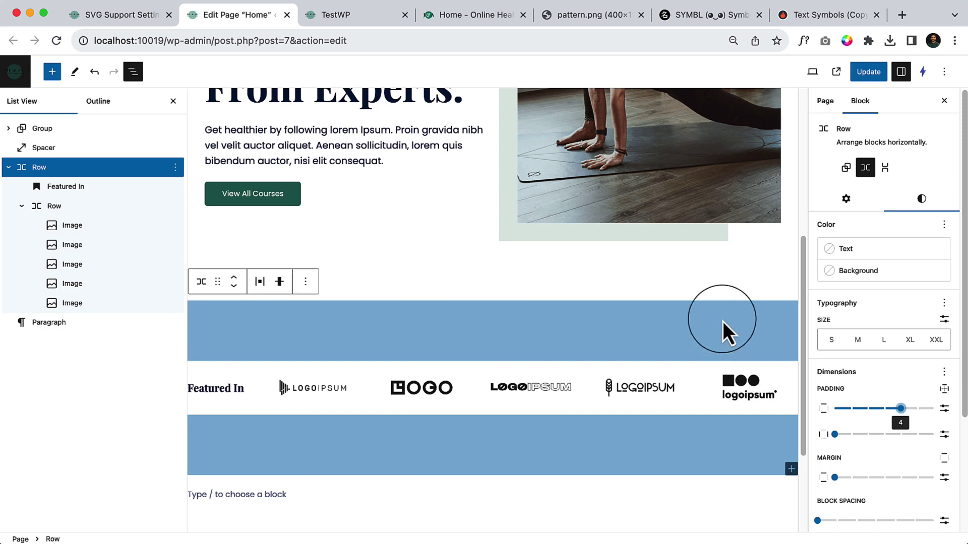
click(565, 294)
Delete the spacer block above the Featured In logo row.
click(446, 283)
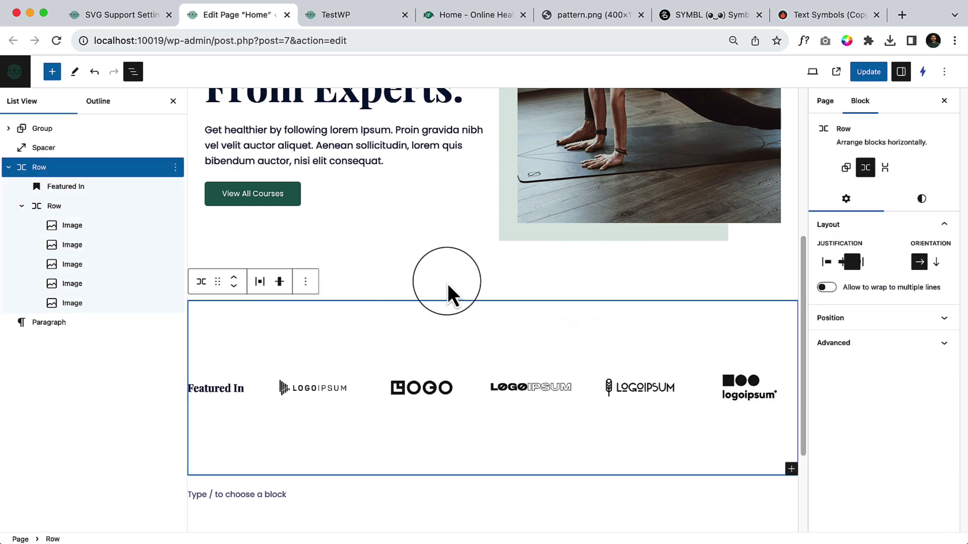
click(456, 280)
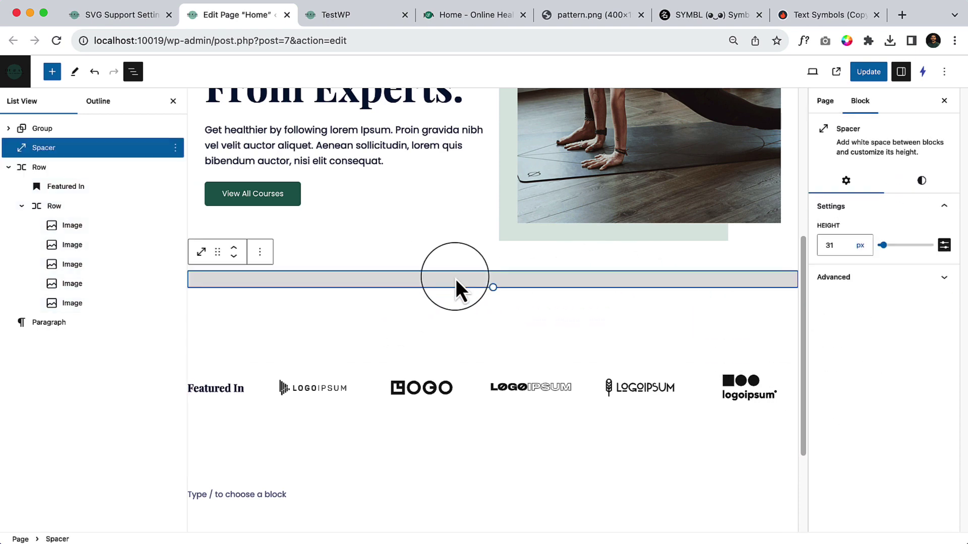
click(259, 252)
click(282, 480)
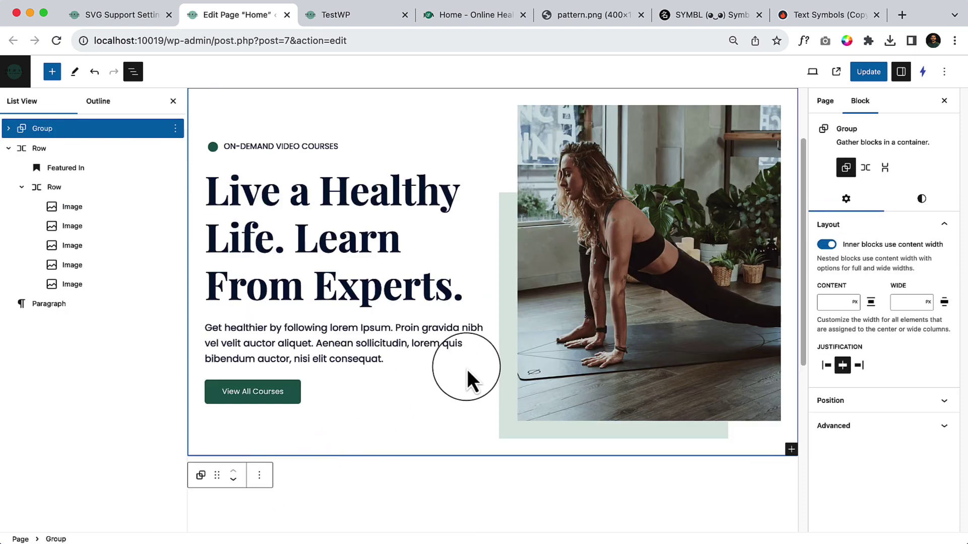
scroll(503, 446, down, 5)
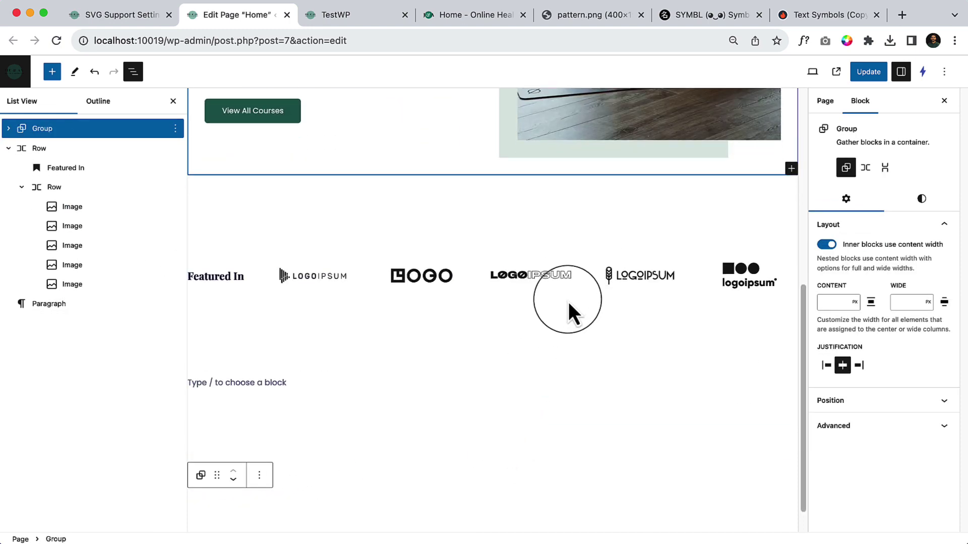
Readjust the logo row's vertical padding now that the spacer is gone.
click(534, 376)
click(527, 347)
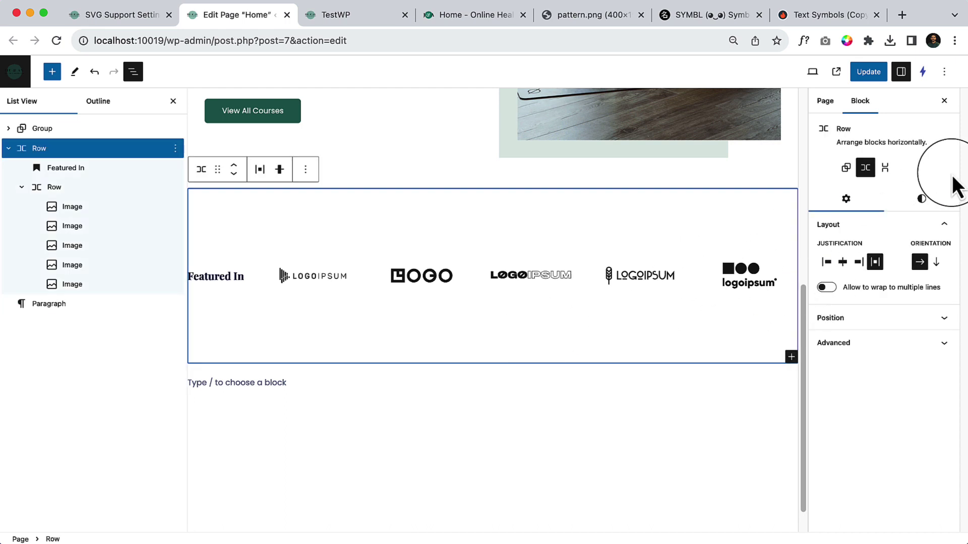
click(922, 198)
mouse_move(900, 408)
mouse_down()
mouse_move(868, 411)
mouse_move(882, 414)
mouse_up()
click(351, 401)
Turn the empty paragraph into a Group via /group and pick the Row layout.
click(307, 342)
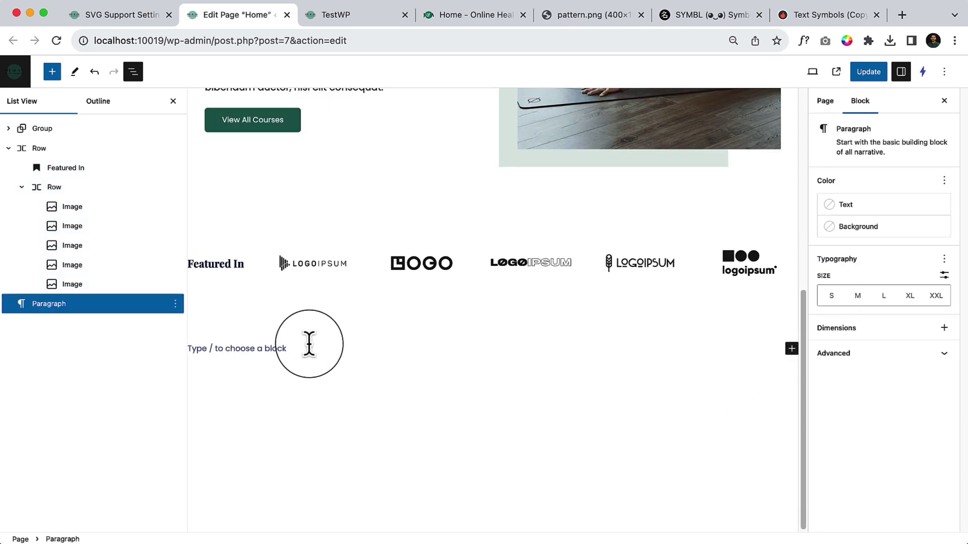
text(/group)
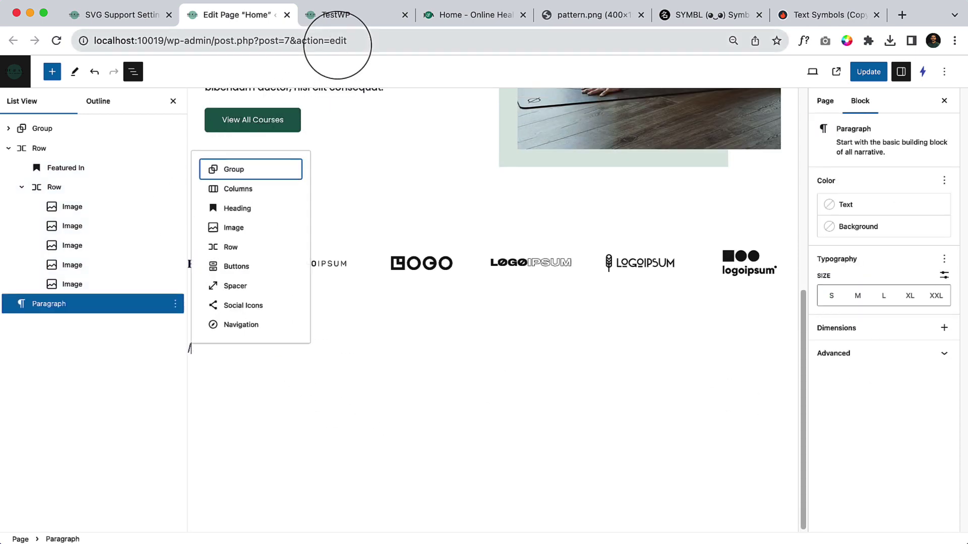
key(Return)
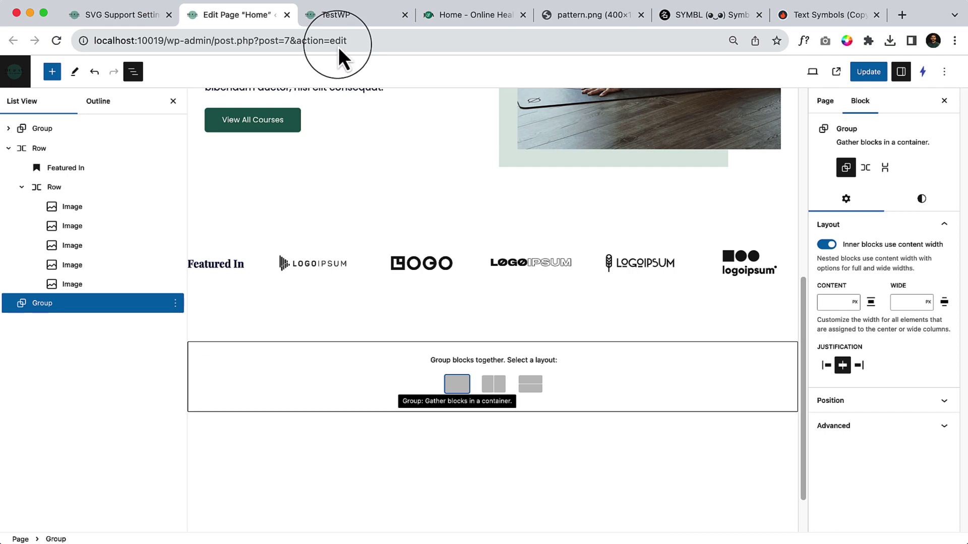
click(443, 25)
scroll(471, 272, down, 3)
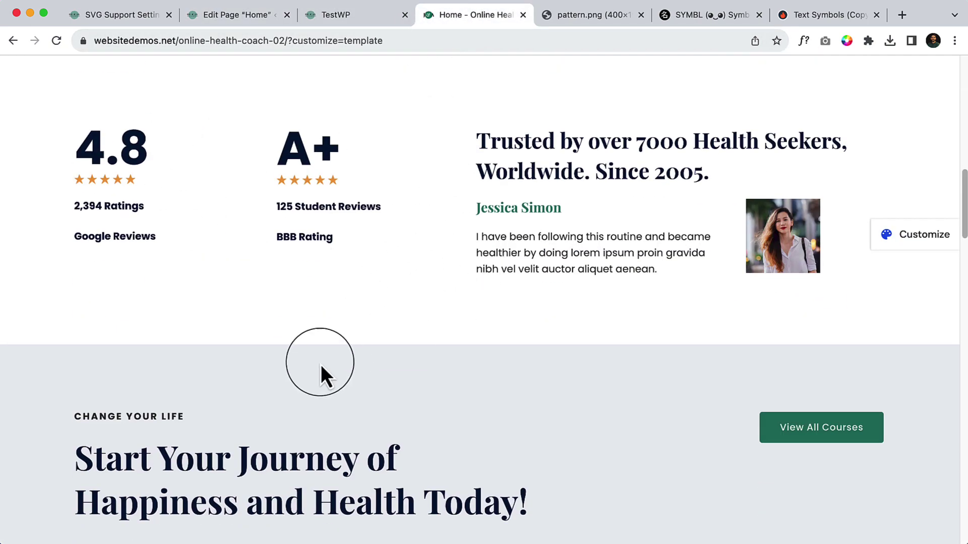
click(262, 23)
click(492, 384)
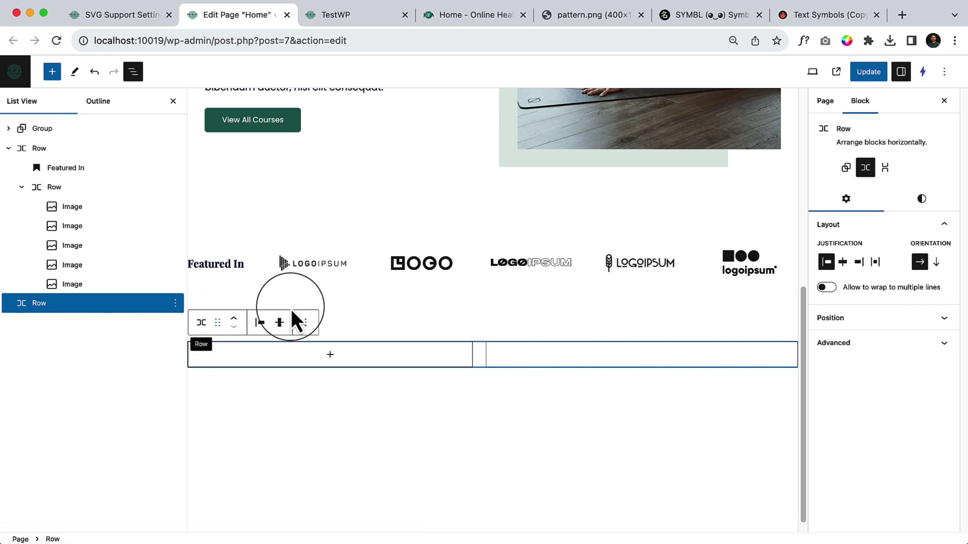
Switch the Row to a plain Group holding a wide-width 50 / 50 Columns block.
click(846, 168)
click(492, 354)
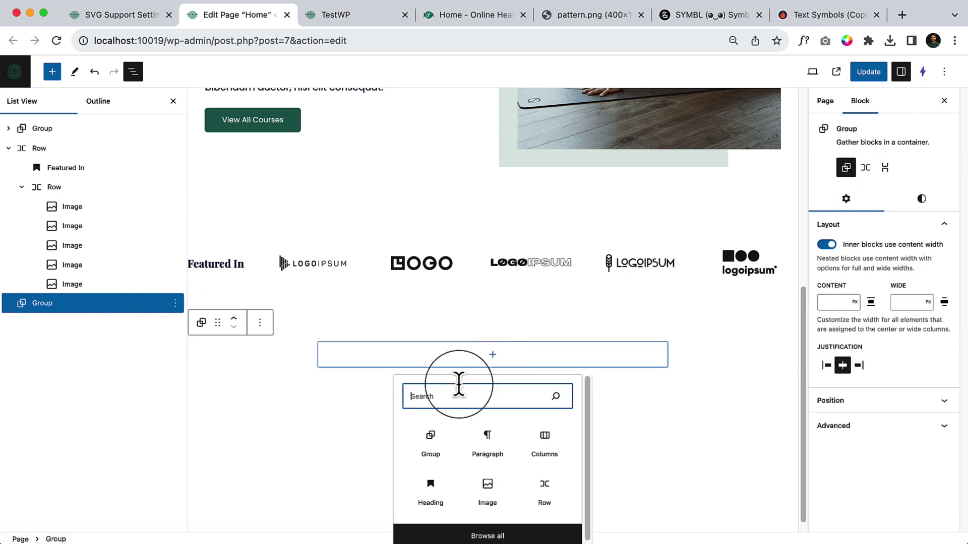
click(542, 443)
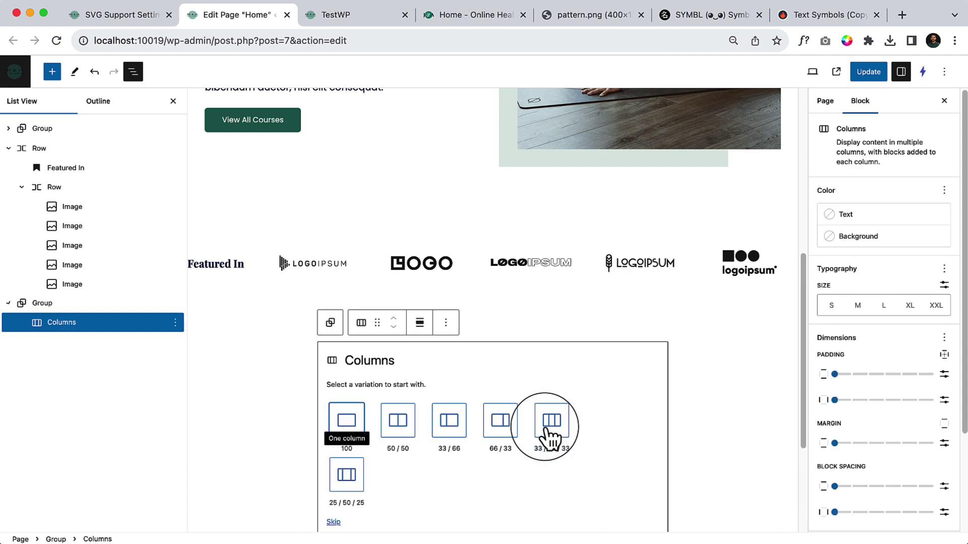
click(398, 428)
click(122, 327)
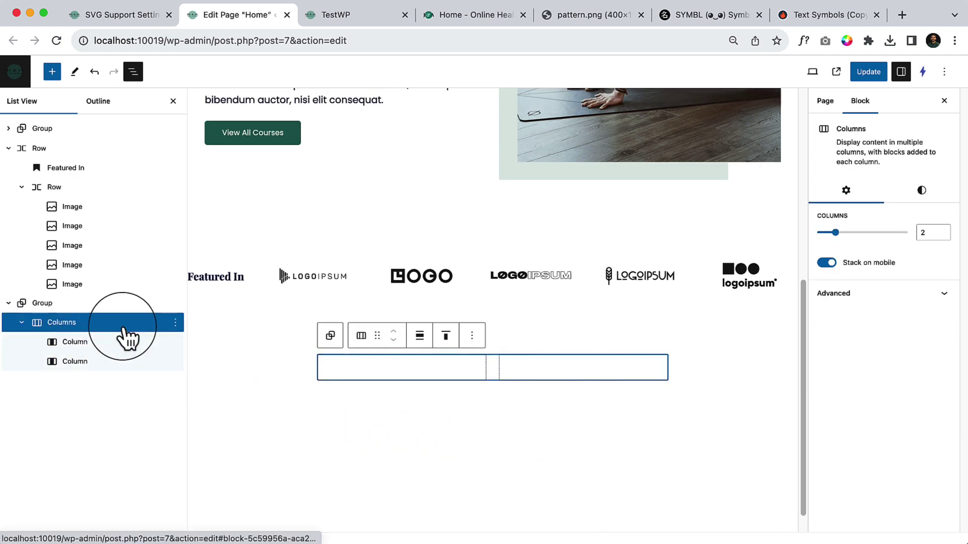
click(419, 336)
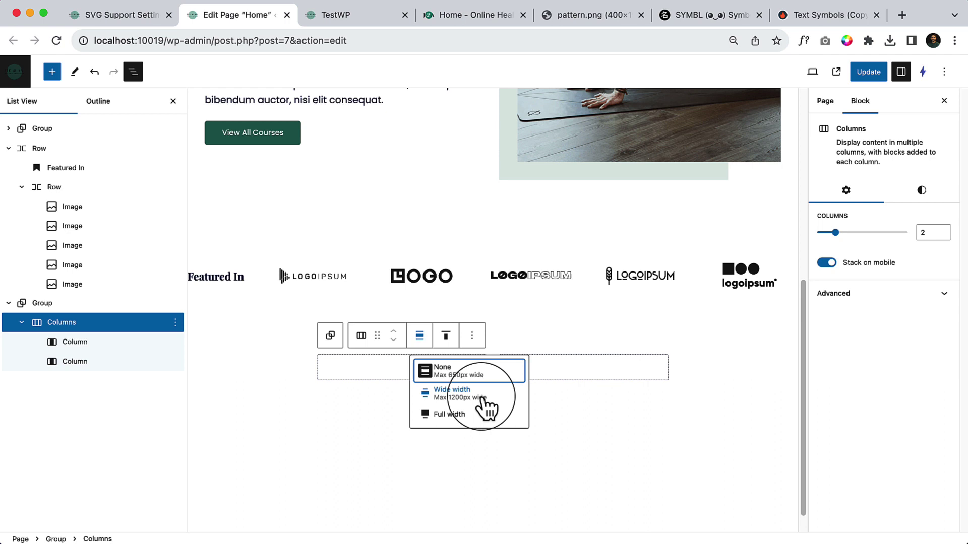
click(455, 396)
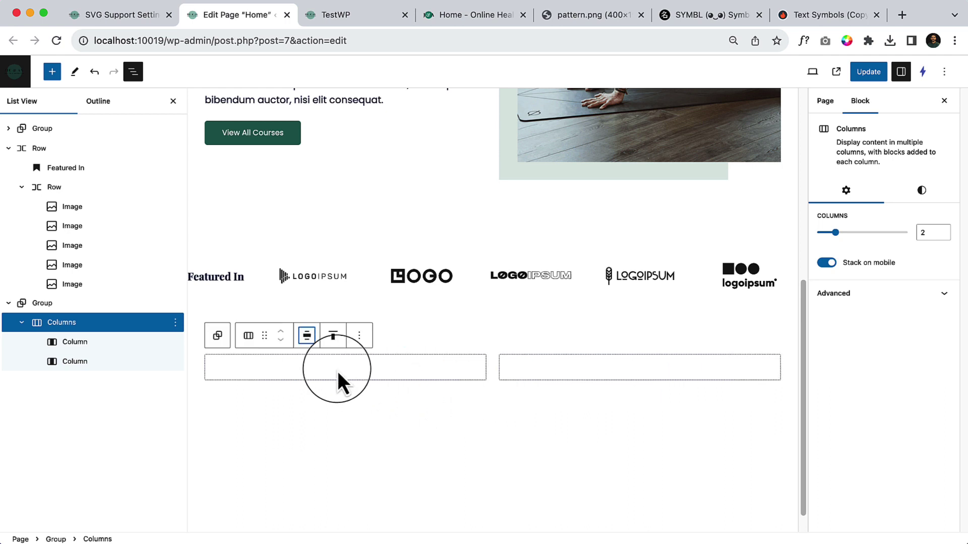
click(600, 376)
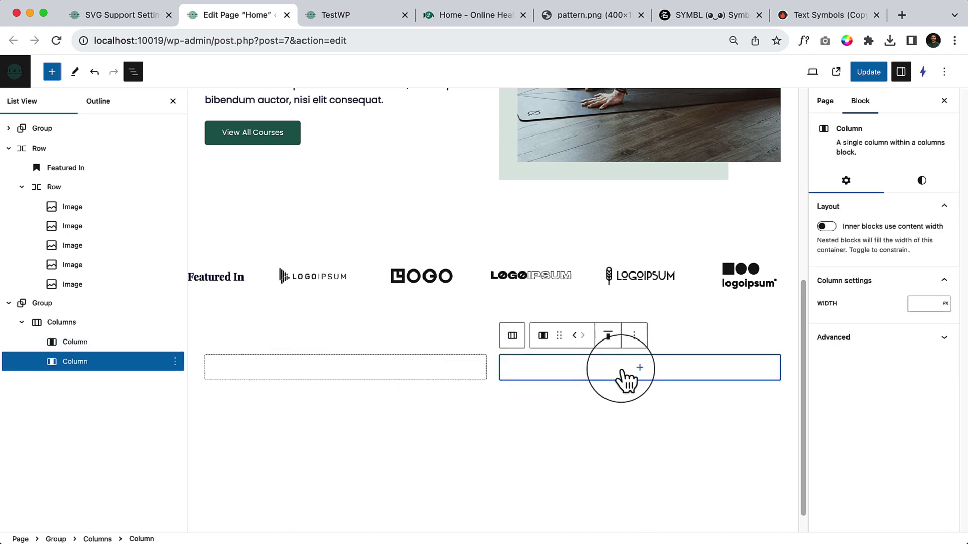
click(636, 369)
Add an H3 heading in the right column with the pasted 'Trusted by over 7000 Health Seekers' tagline.
click(461, 15)
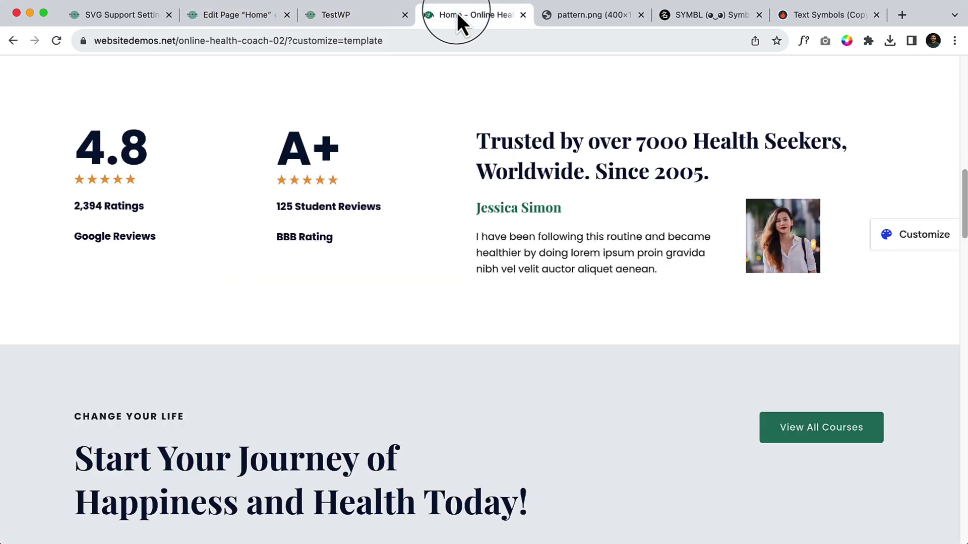
triple_click(527, 150)
key(super+c)
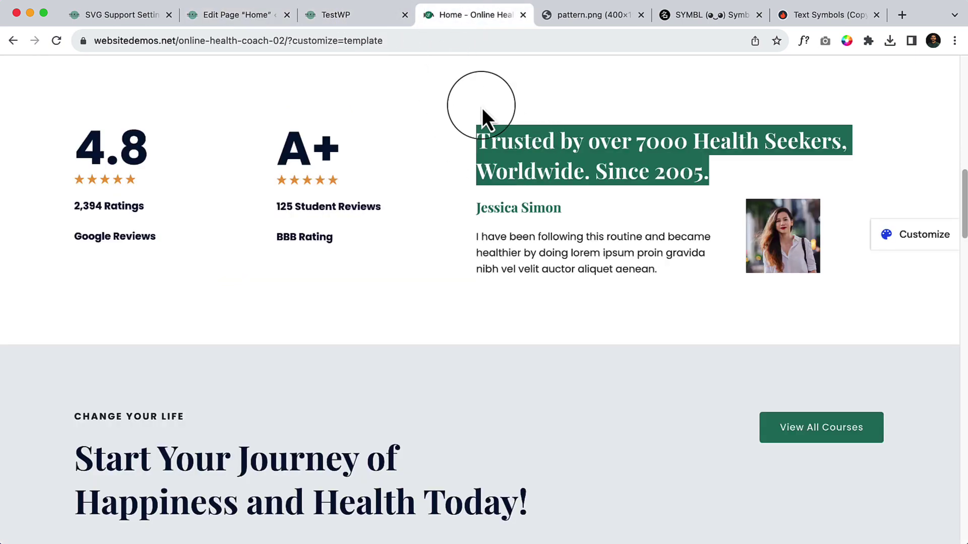
click(255, 20)
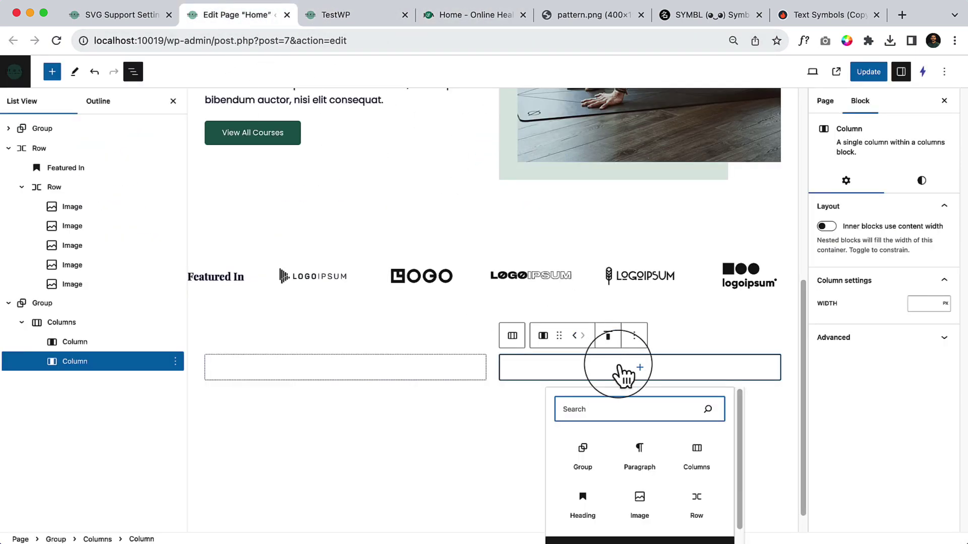
click(582, 498)
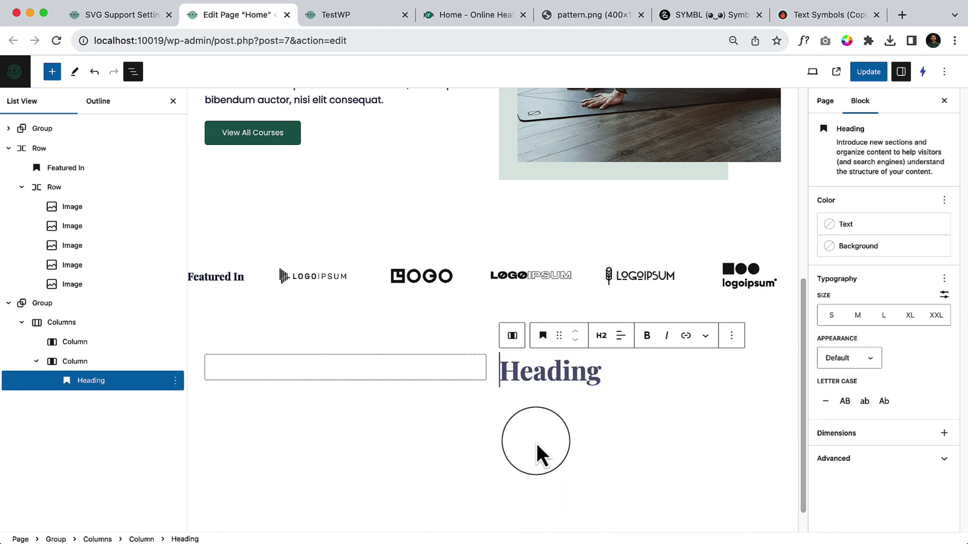
click(601, 336)
click(611, 410)
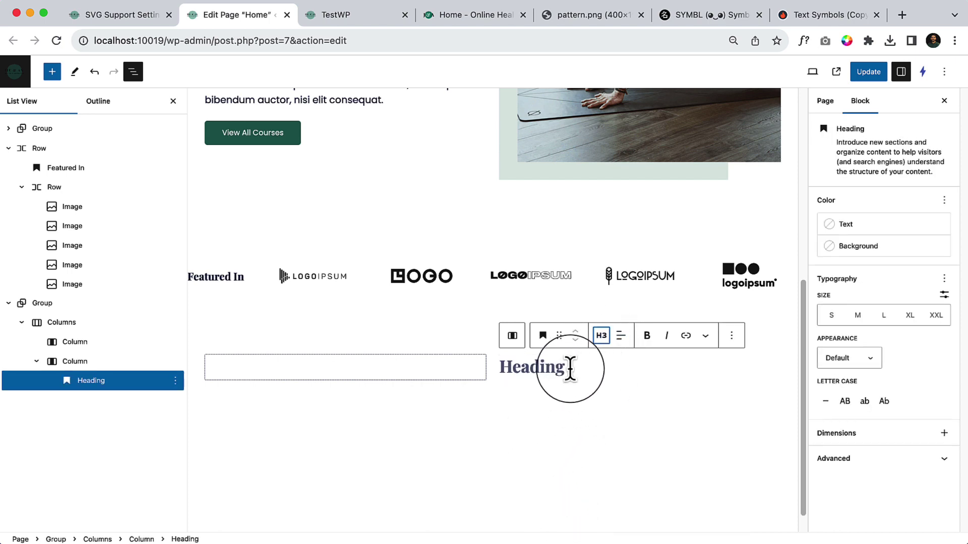
click(573, 368)
key(super+v)
Add an H4 heading below the tagline containing the reviewer's name.
click(446, 18)
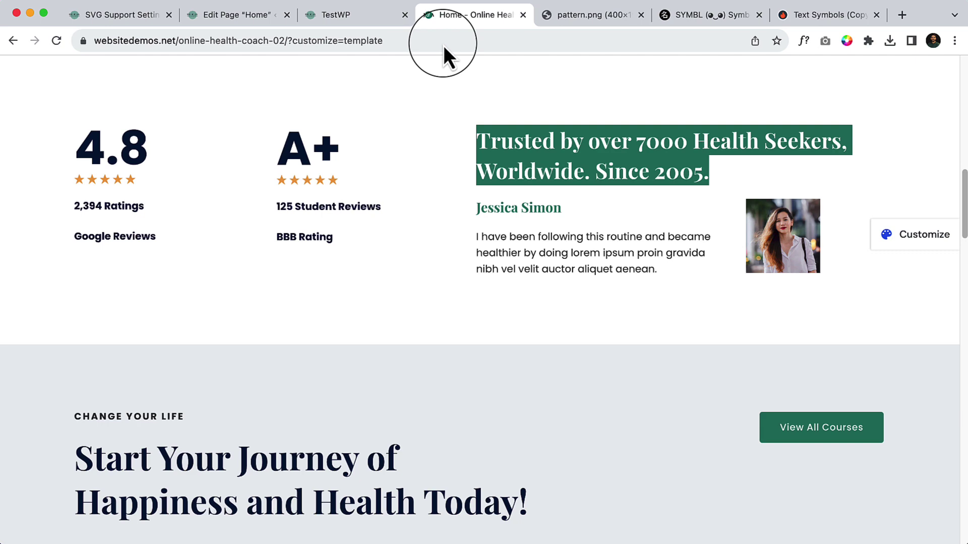
click(506, 207)
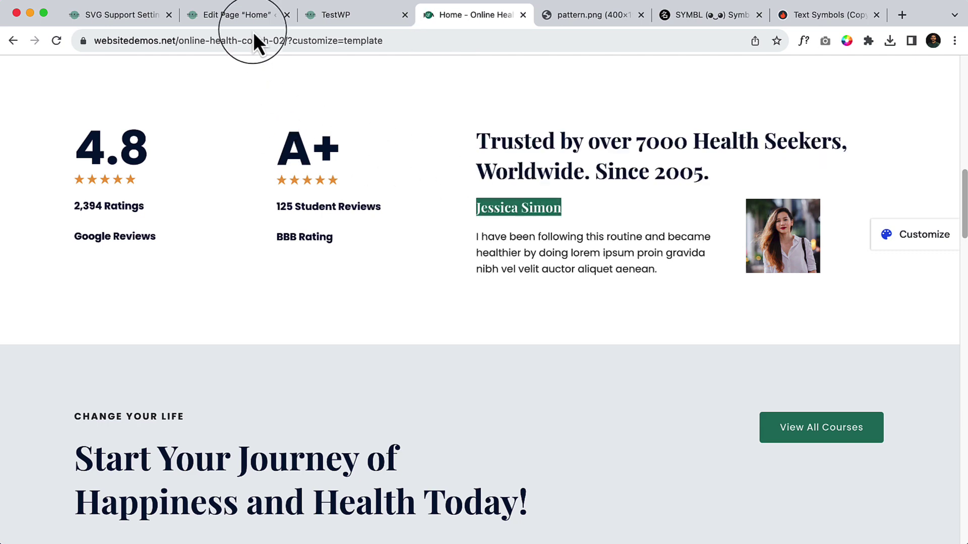
click(246, 15)
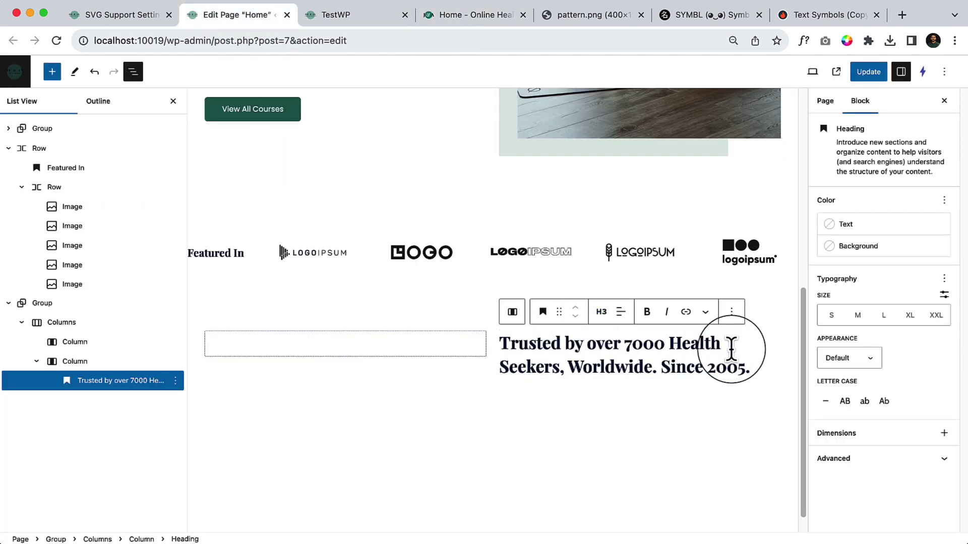
key(Return)
text(/h)
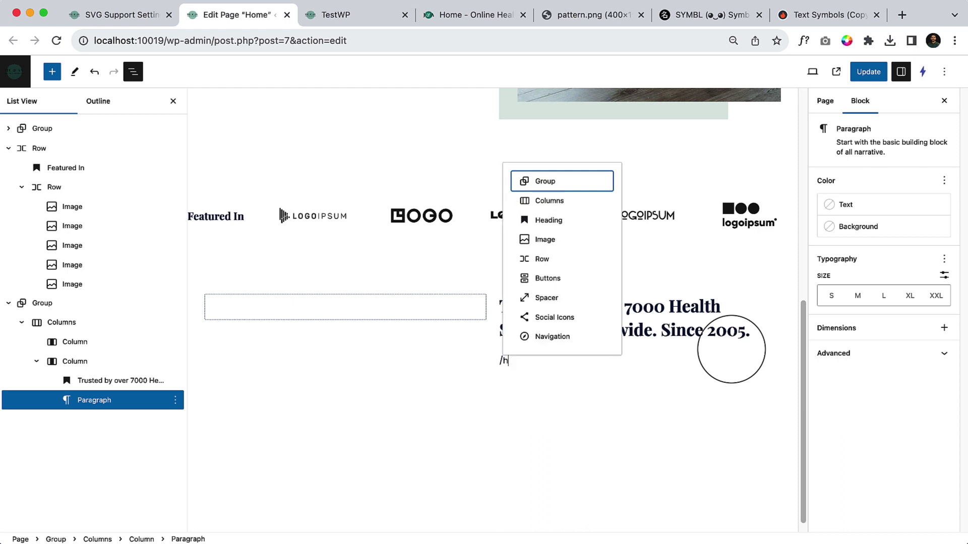
text(ea)
key(Return)
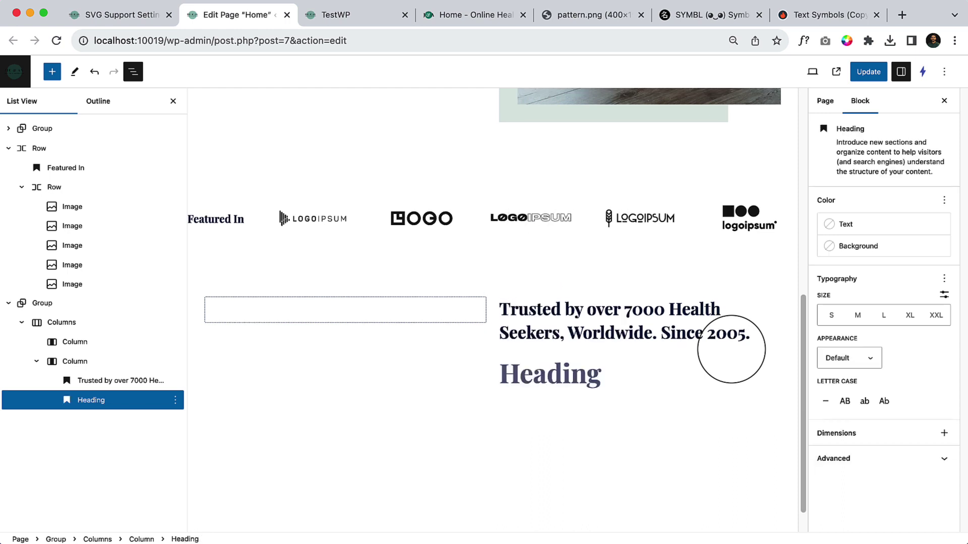
click(601, 338)
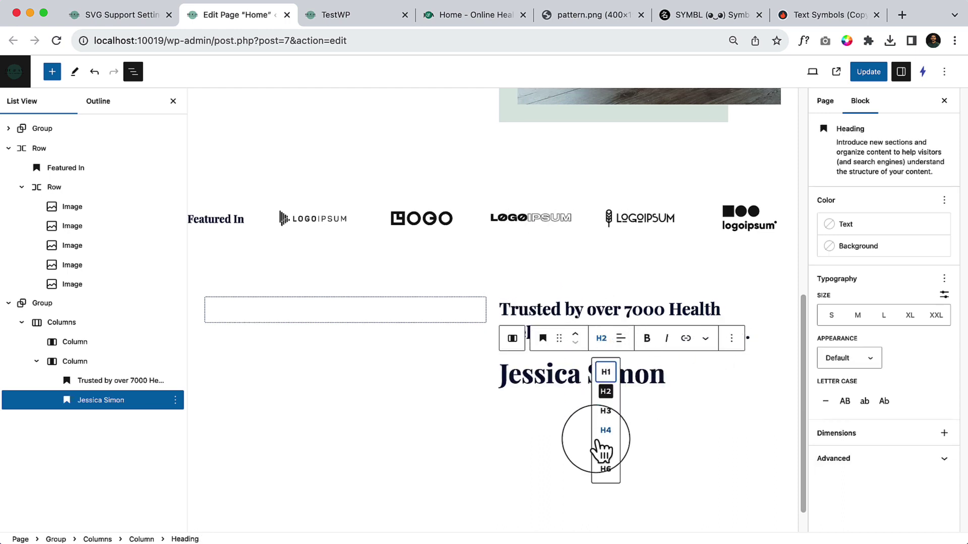
click(600, 437)
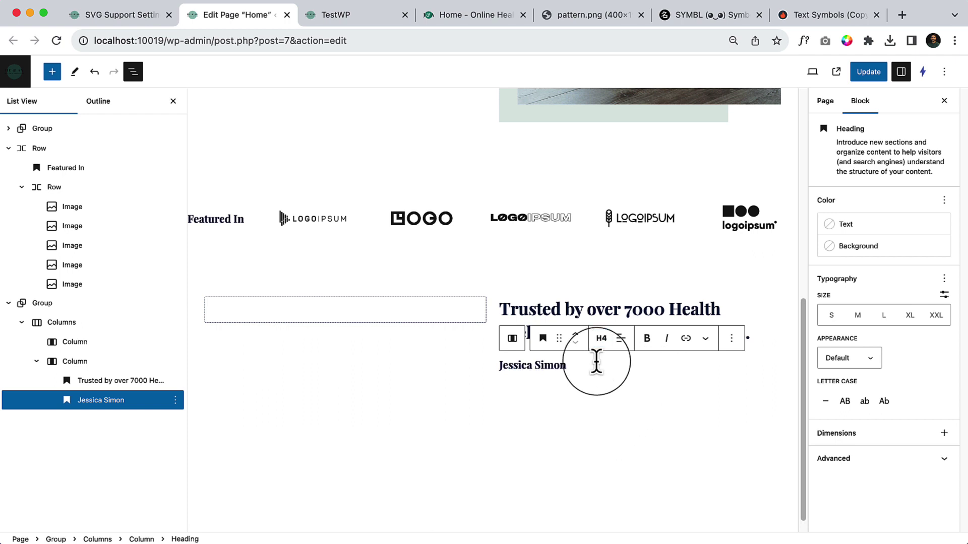
Paste the demo's testimonial paragraph below the reviewer name.
key(Return)
click(443, 15)
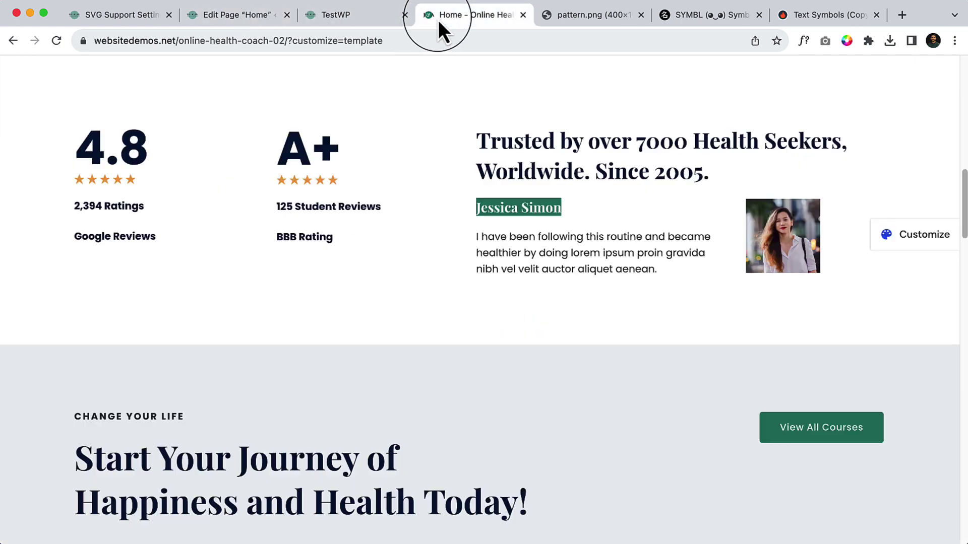
triple_click(578, 268)
key(ctrl+c)
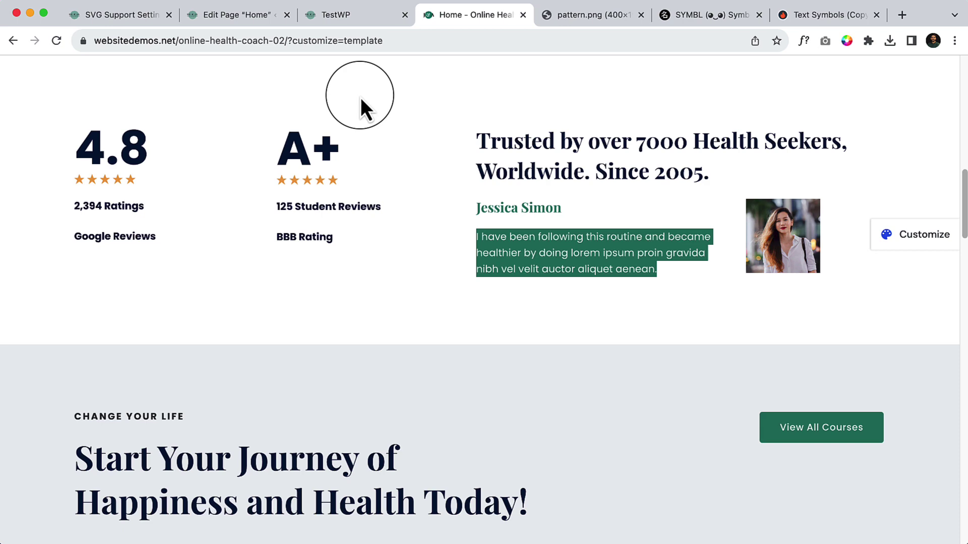
click(253, 13)
key(ctrl+v)
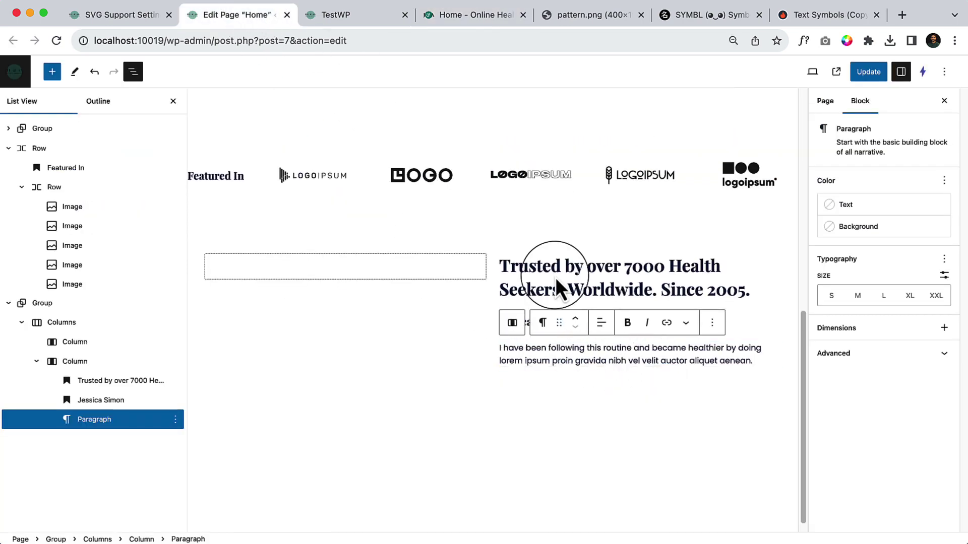
click(475, 15)
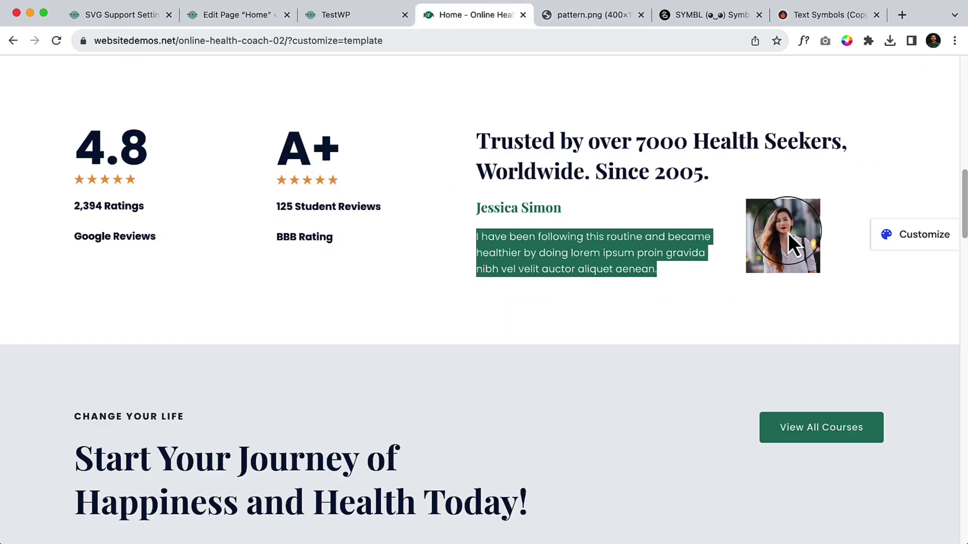
click(272, 16)
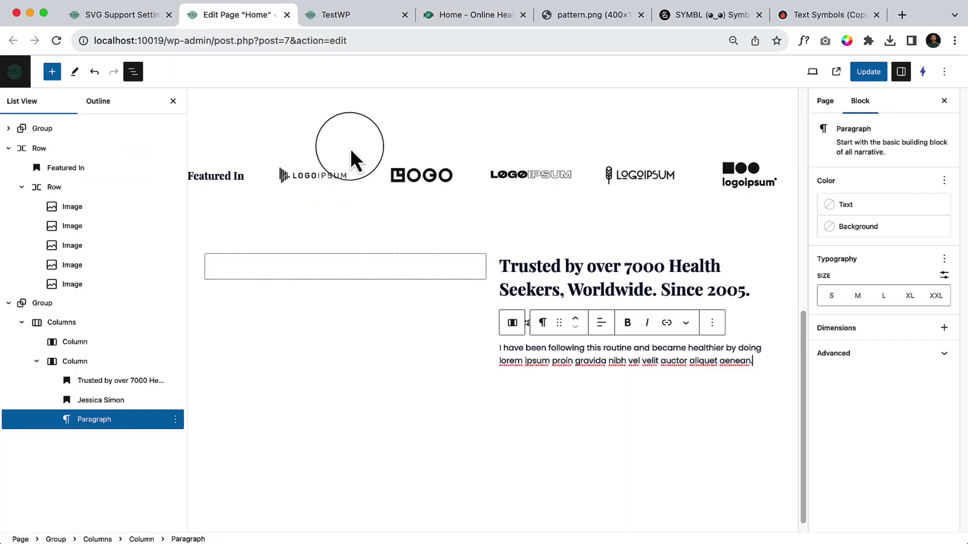
click(116, 406)
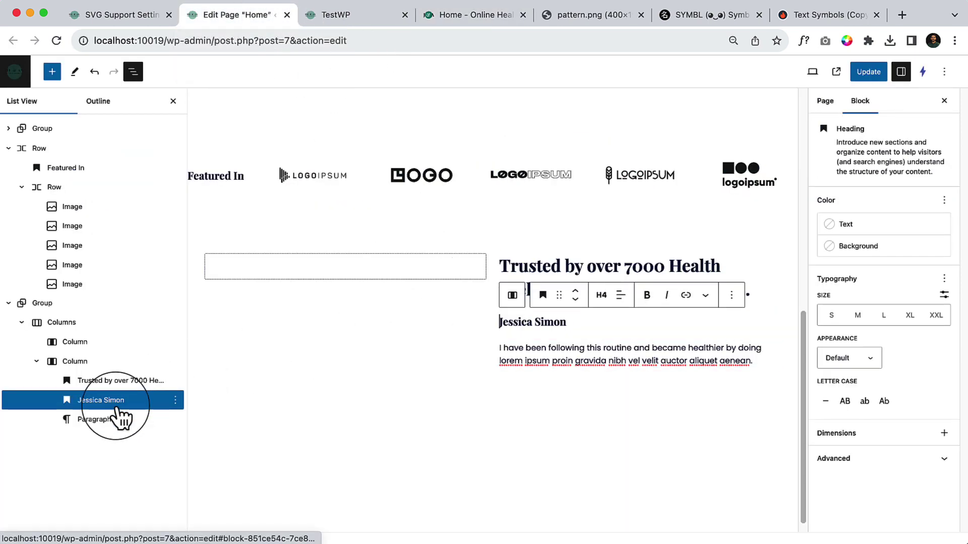
shift+click(121, 419)
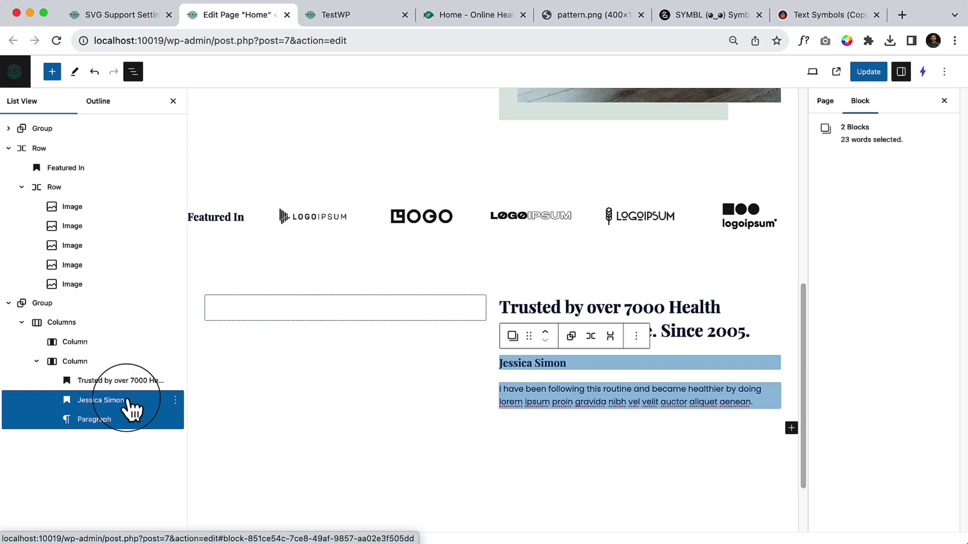
click(276, 396)
click(120, 401)
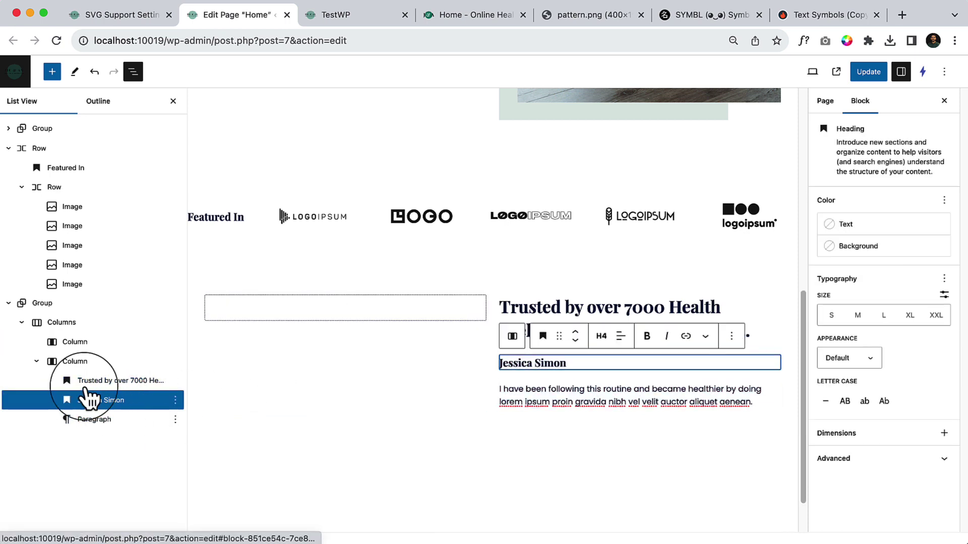
shift+click(121, 423)
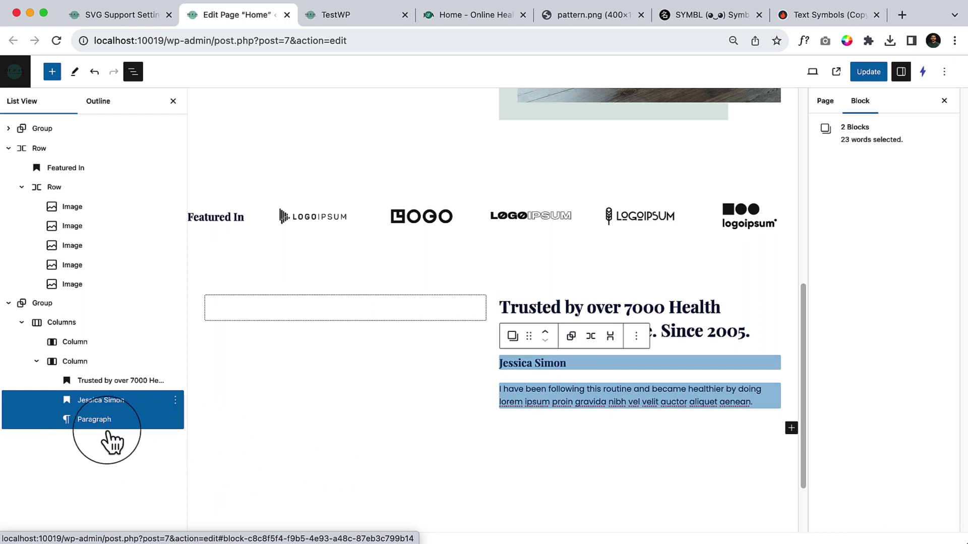
click(90, 360)
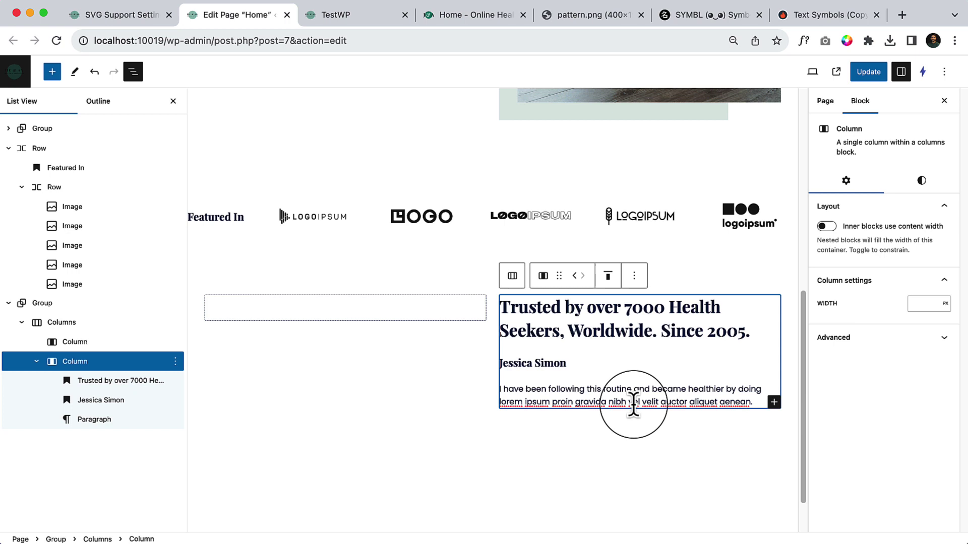
Insert a Row block in the column and move it above the reviewer name.
click(60, 72)
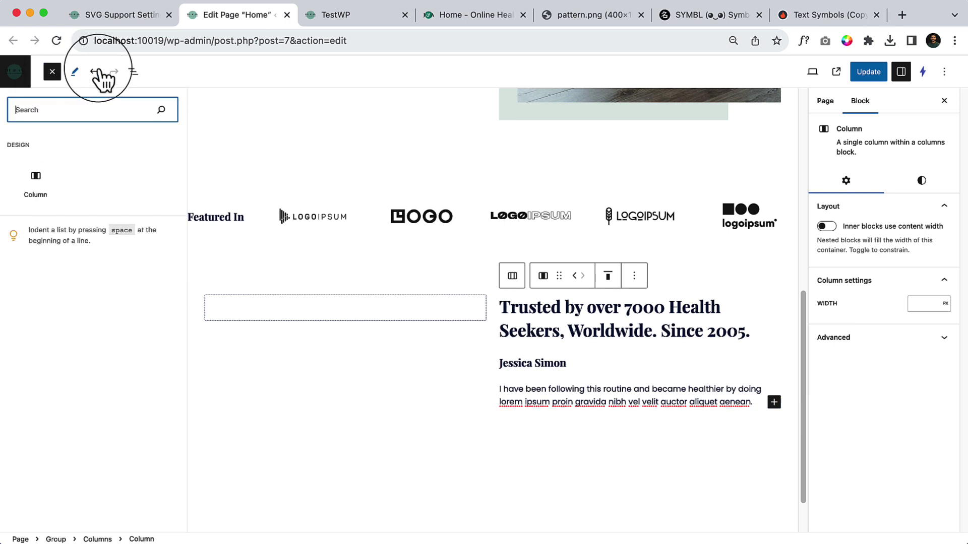
text(row)
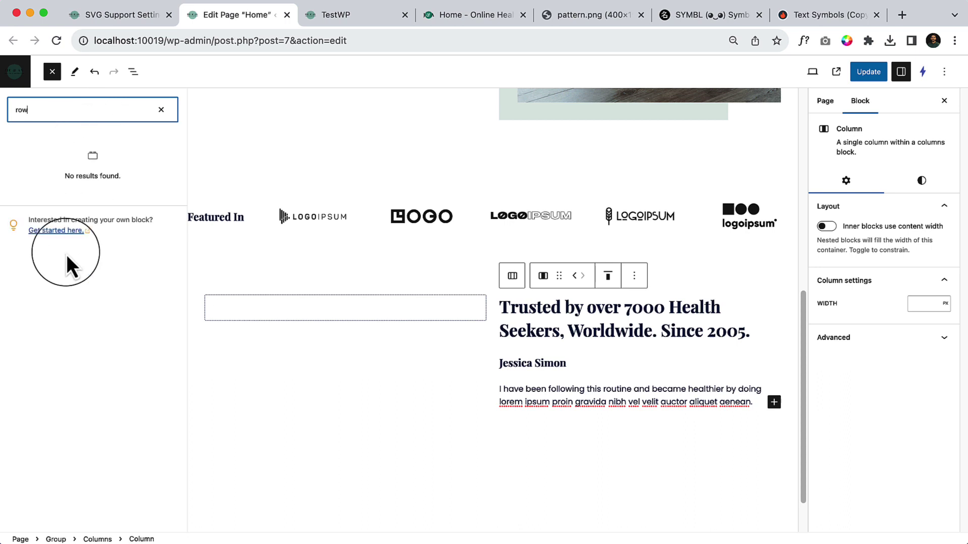
click(161, 110)
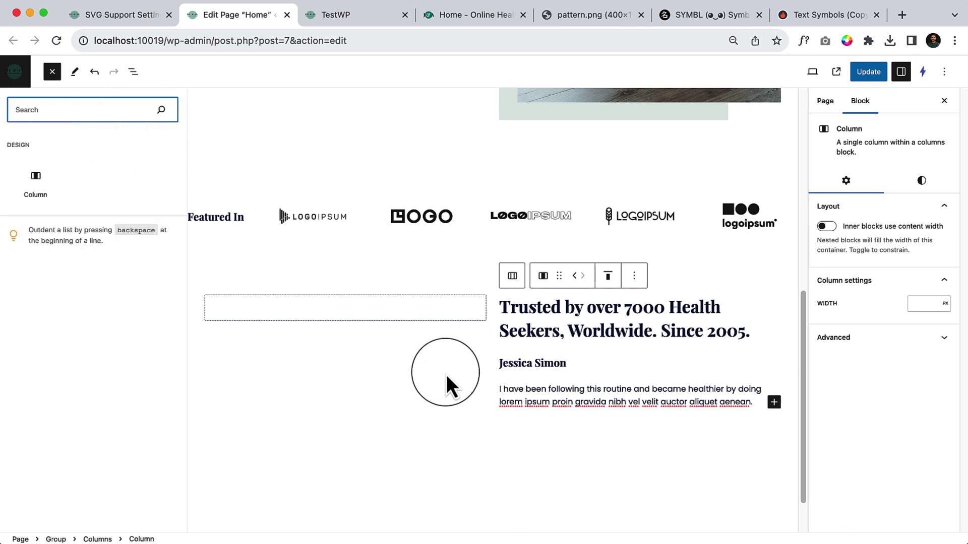
click(774, 402)
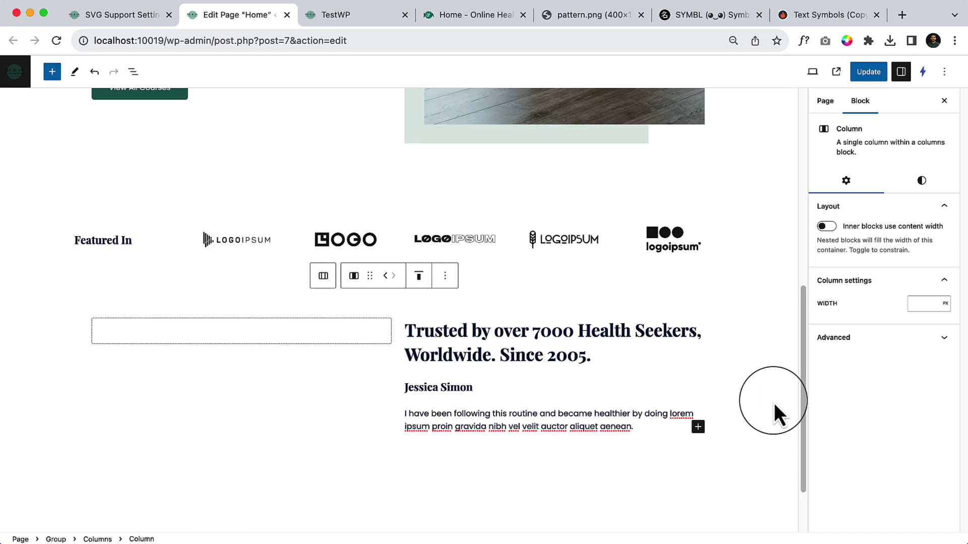
click(700, 428)
scroll(873, 484, down, 2)
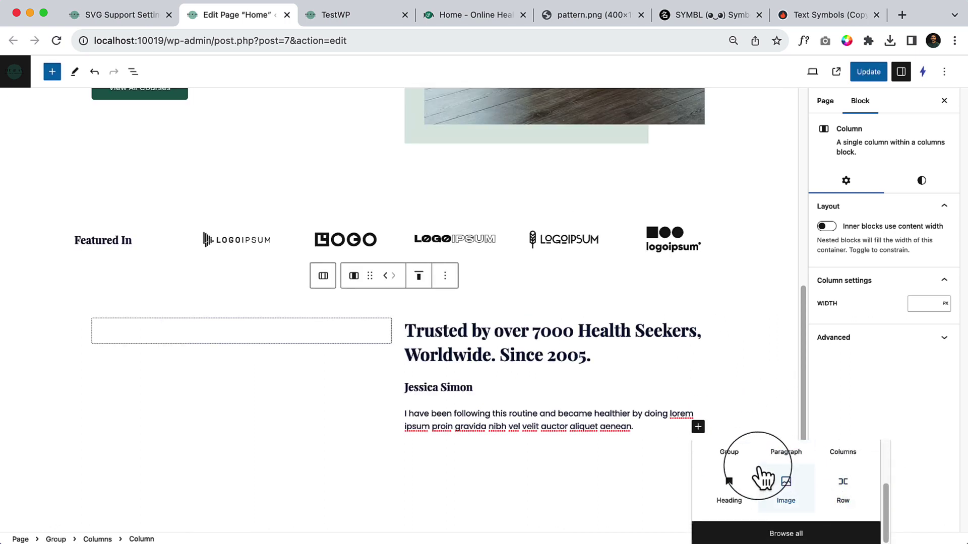
click(843, 491)
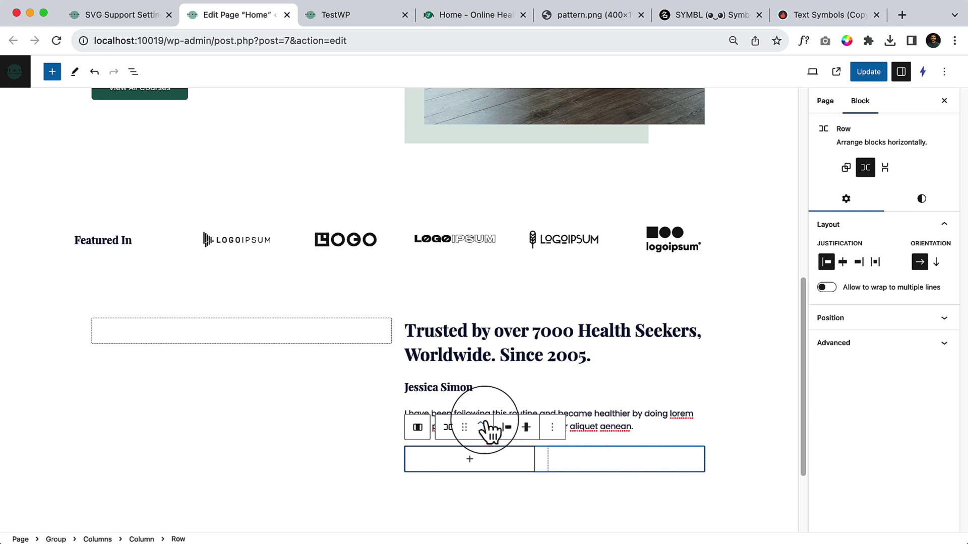
click(482, 423)
click(482, 423)
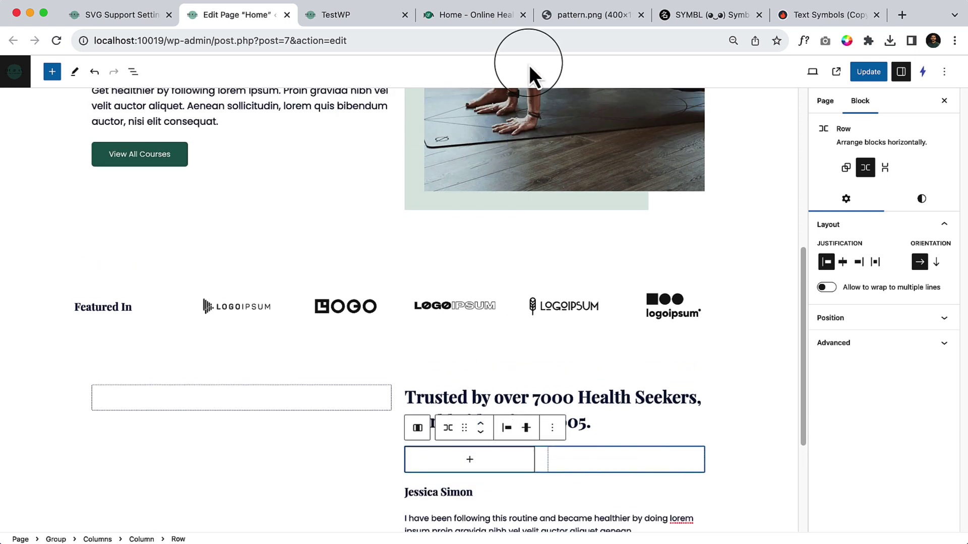
Group the reviewer name with the testimonial and move that group into the Row.
click(134, 71)
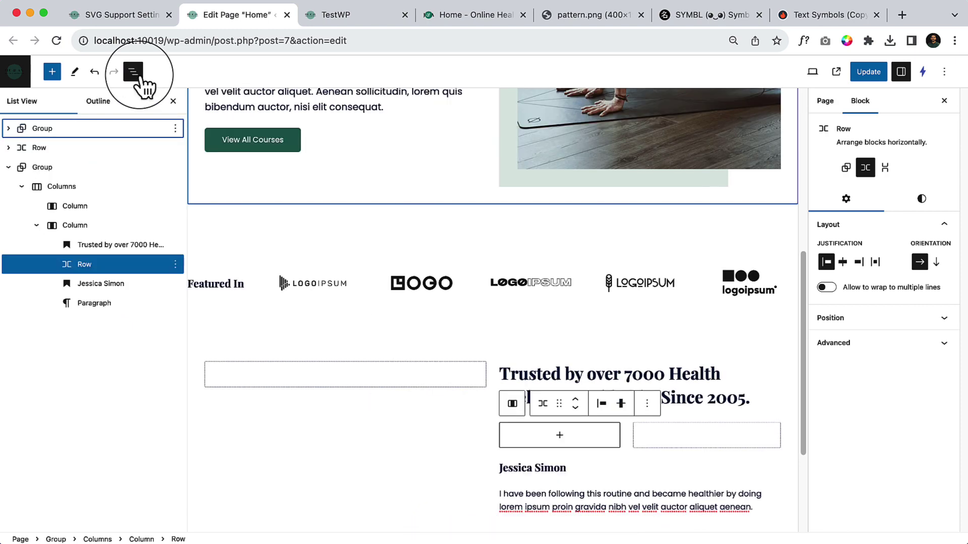
click(139, 76)
click(138, 76)
scroll(605, 458, down, 3)
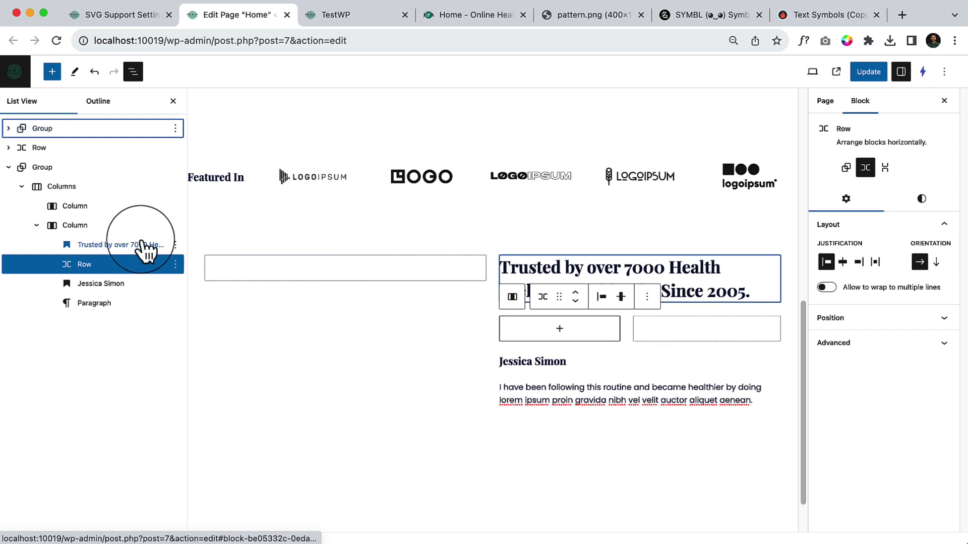
click(145, 285)
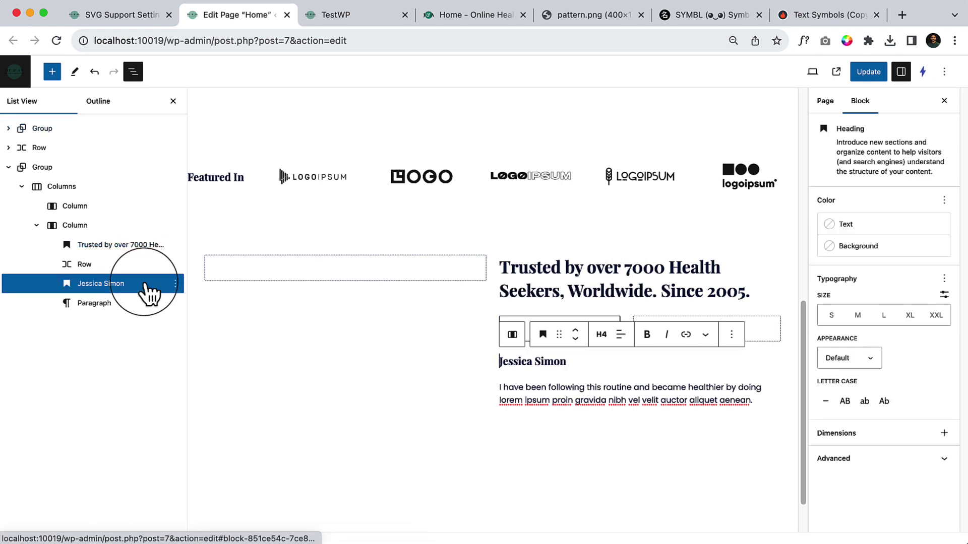
shift+click(135, 304)
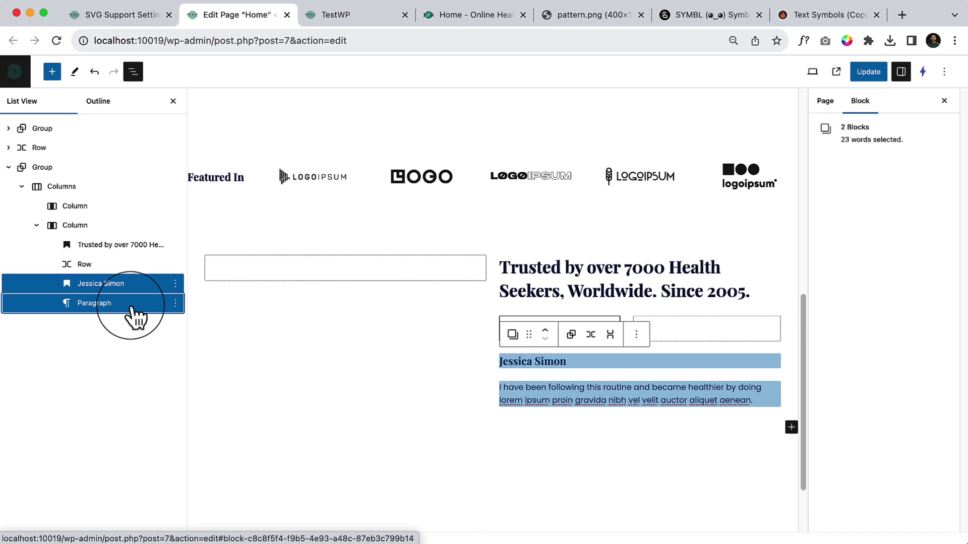
click(573, 336)
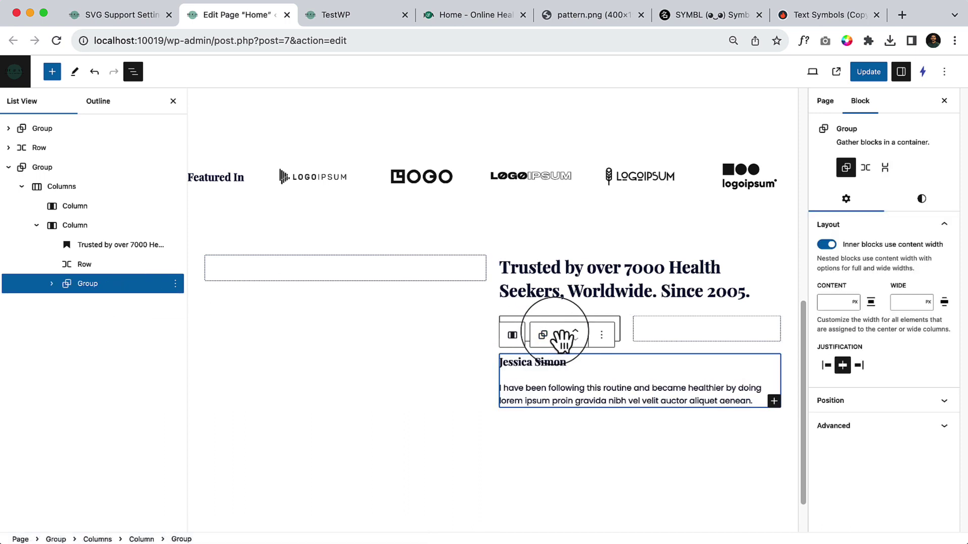
mouse_move(558, 338)
mouse_down()
mouse_move(572, 343)
mouse_move(571, 330)
mouse_up()
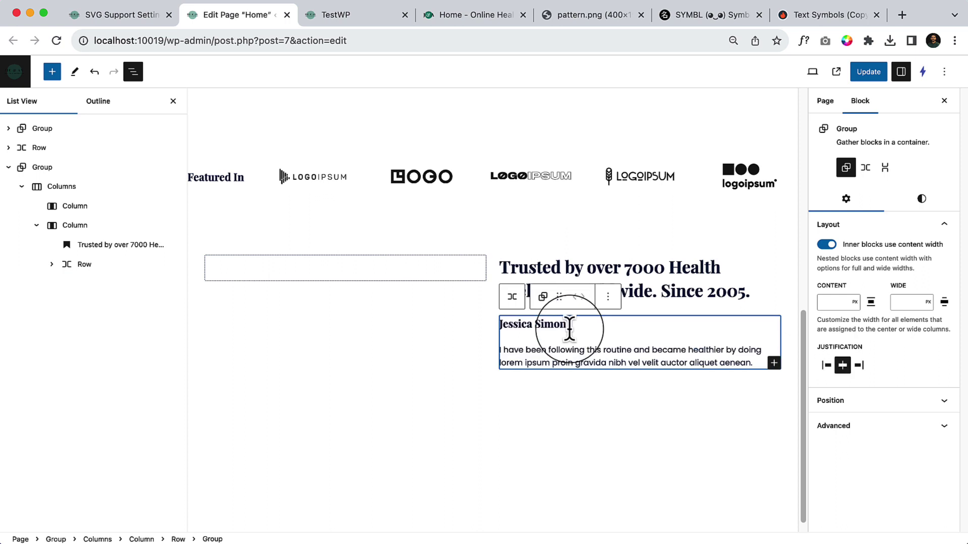
click(106, 265)
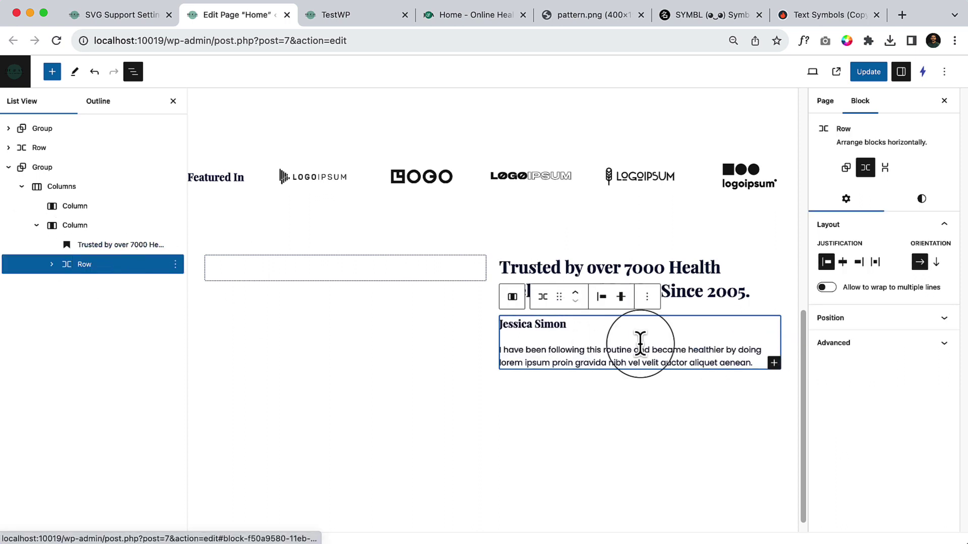
Add an Image block to the testimonial Row, checking the demo's photo for reference.
click(774, 365)
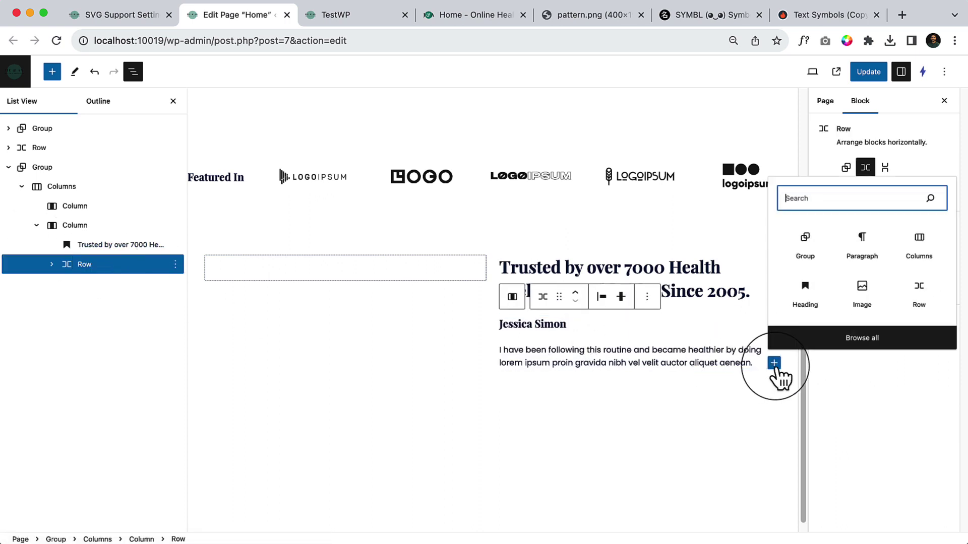
click(865, 301)
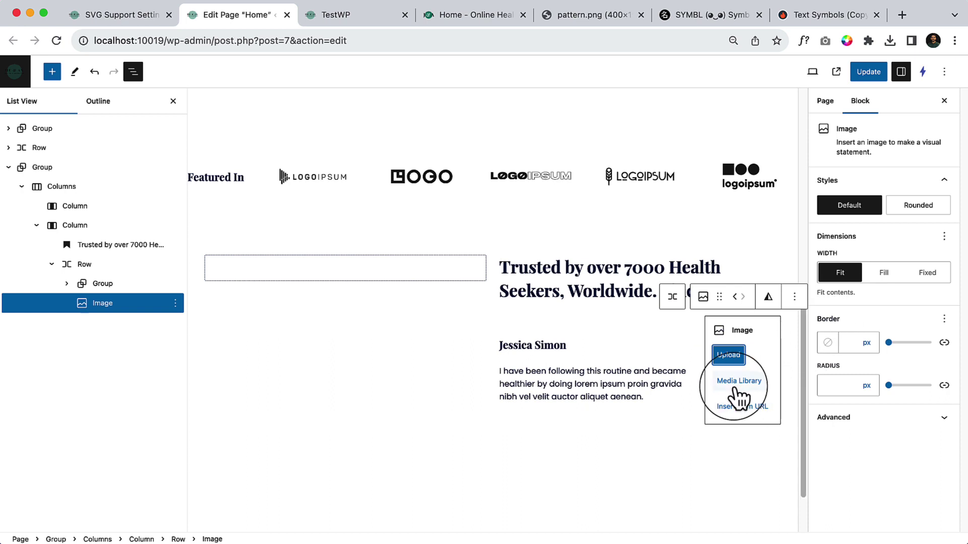
click(436, 16)
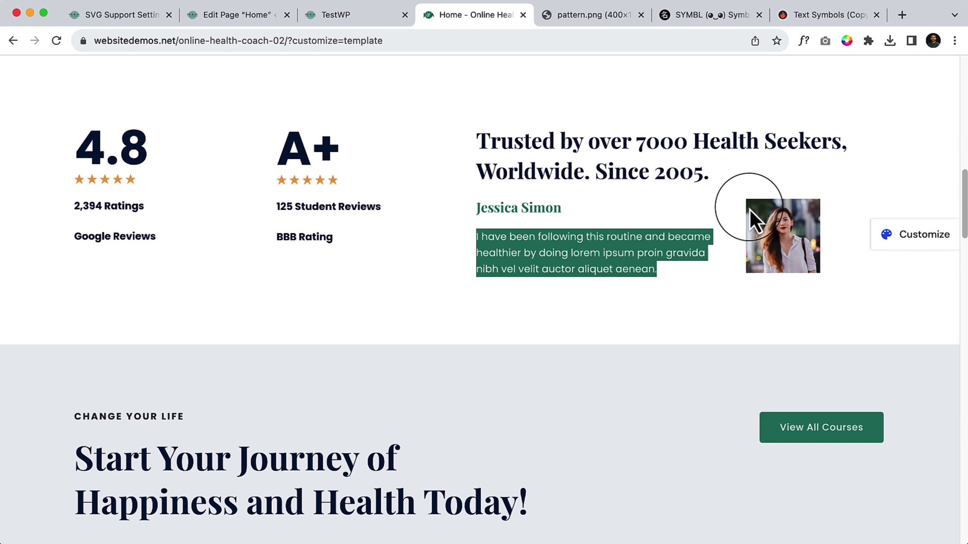
click(200, 16)
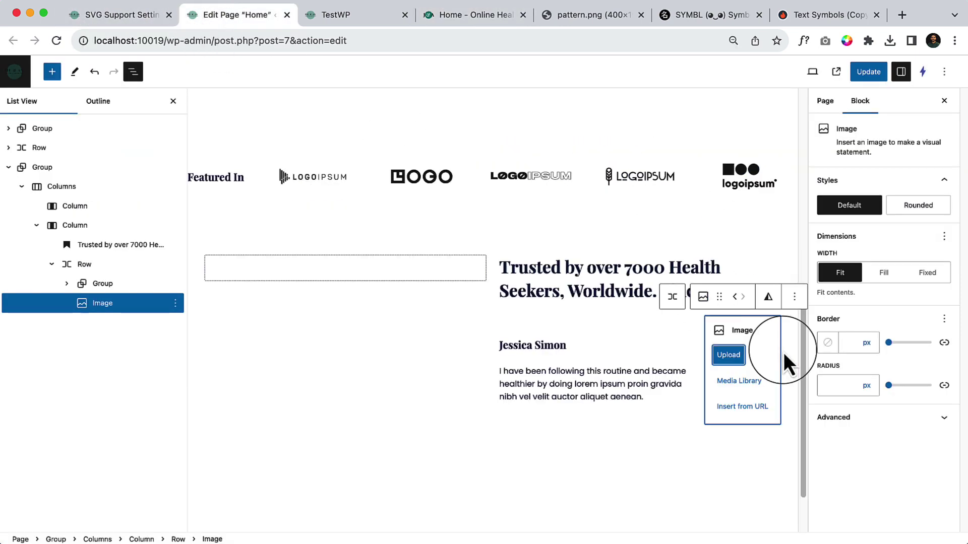
click(463, 15)
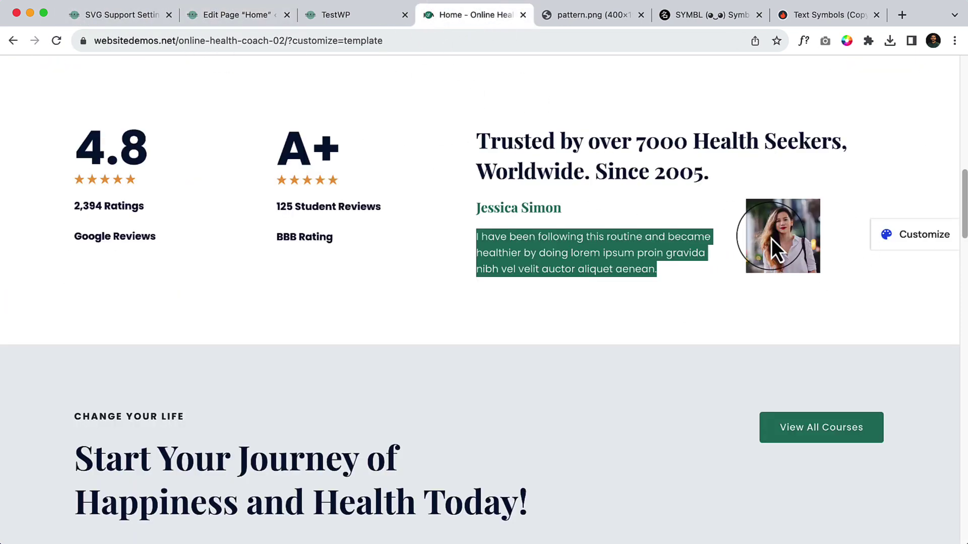
click(241, 16)
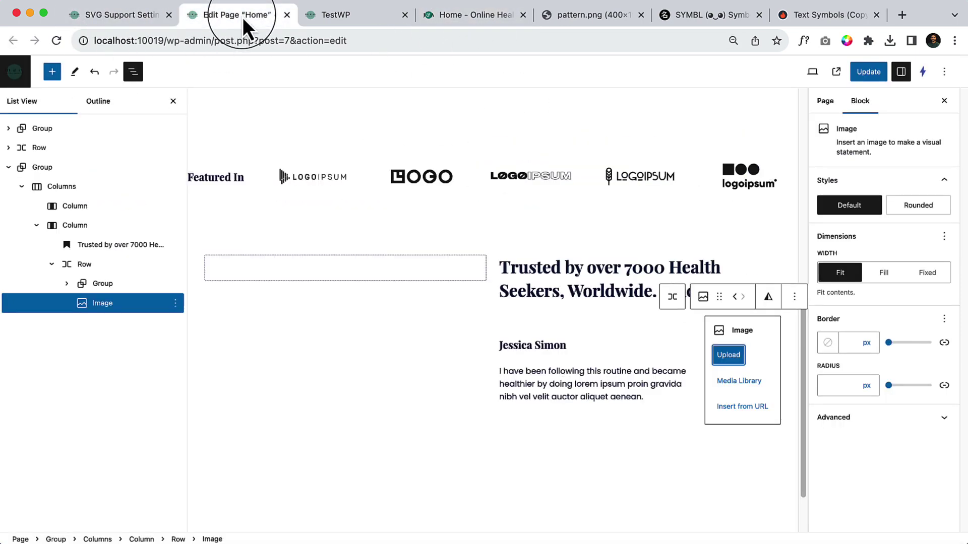
Insert a blonde woman's portrait found with an Instant Images search for 'girl portrait'.
click(740, 382)
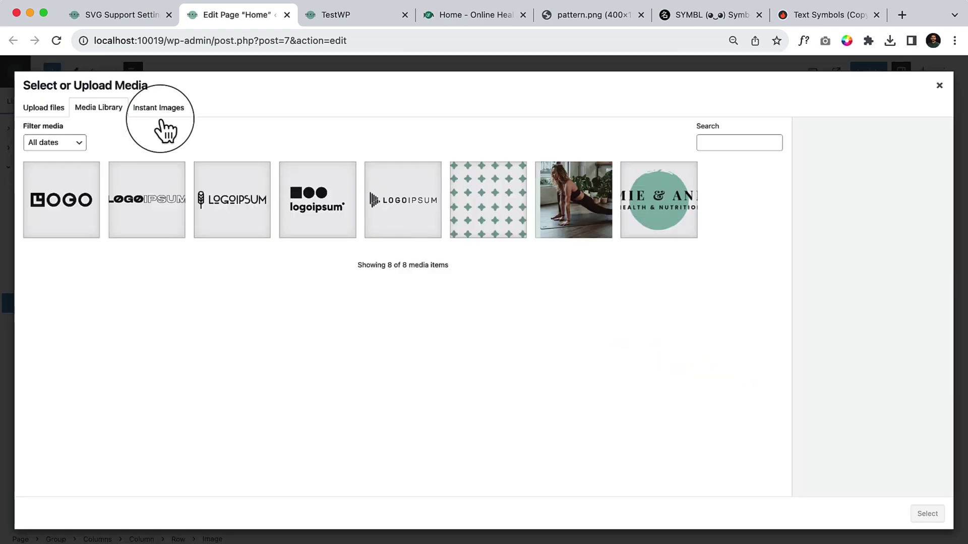
click(159, 111)
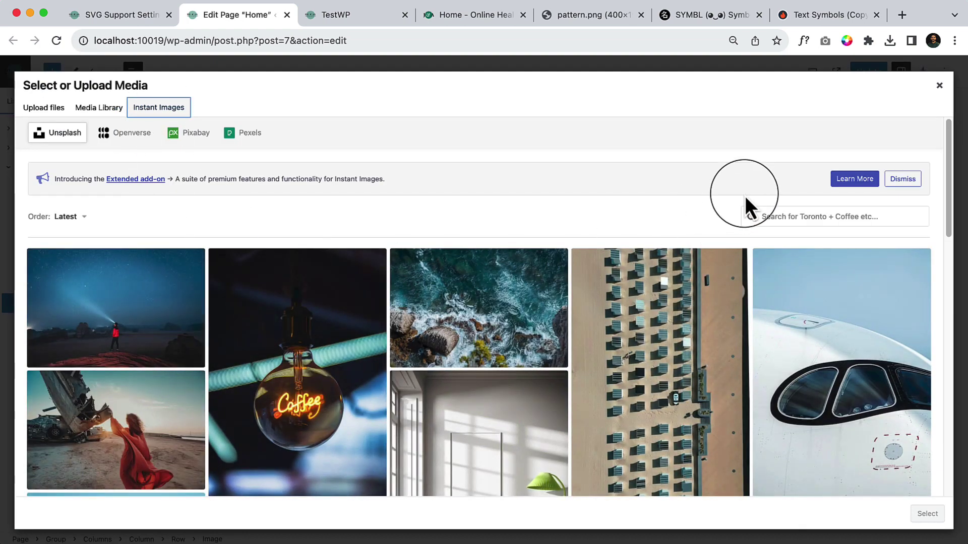
click(816, 217)
text(girl portrait)
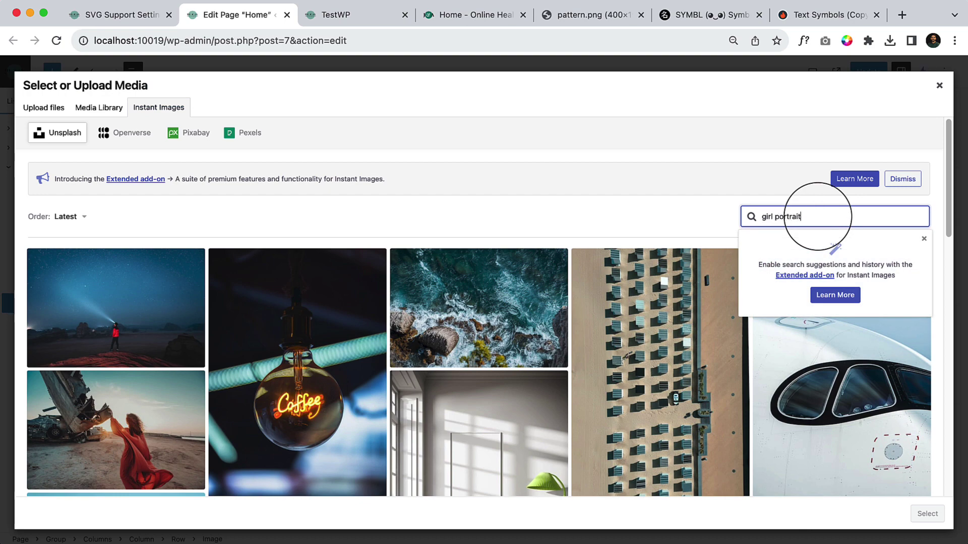
key(Return)
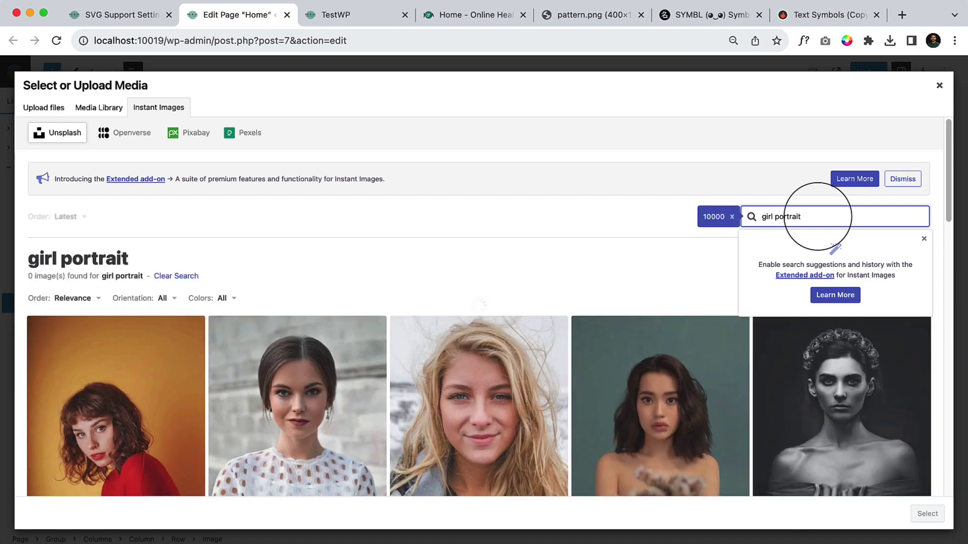
scroll(731, 385, down, 3)
click(503, 354)
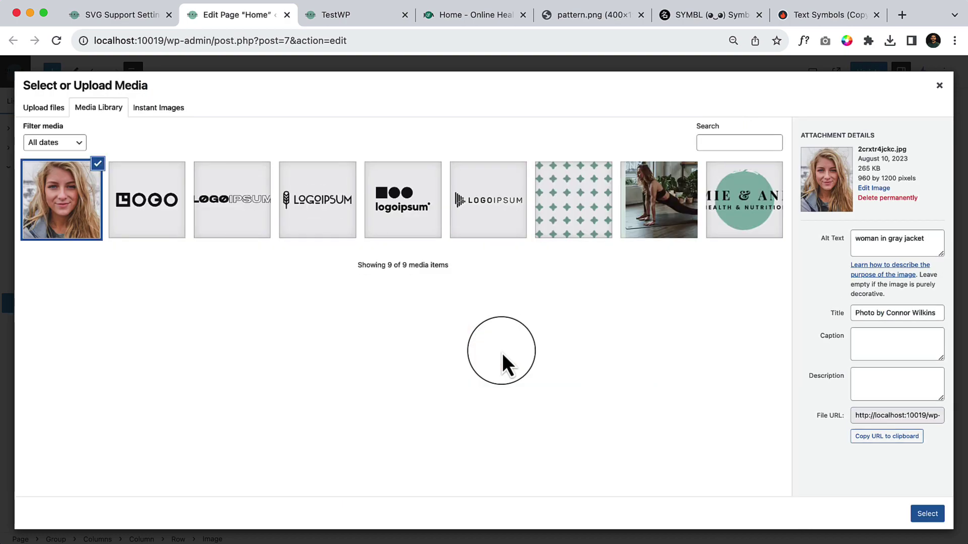
click(929, 513)
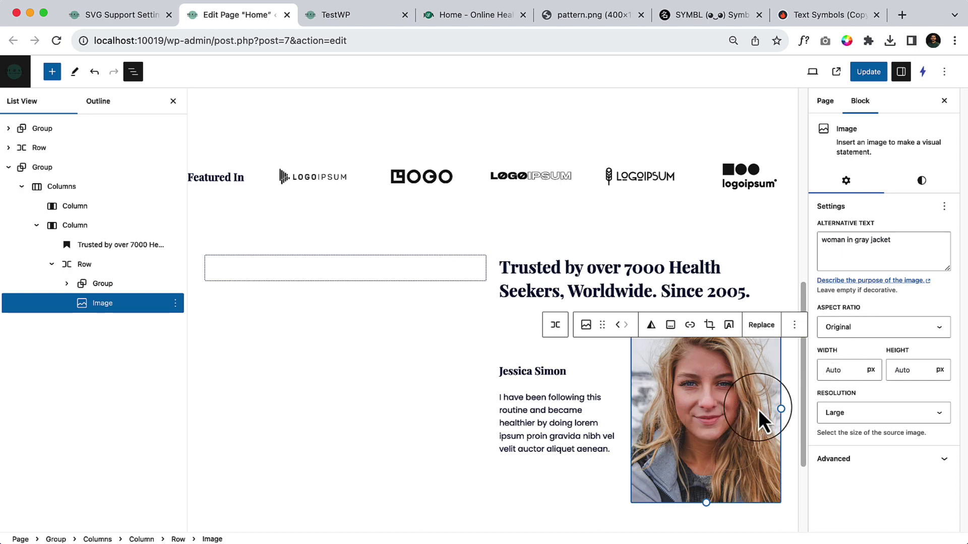
Set the photo's width and height to 300 by 300.
click(858, 372)
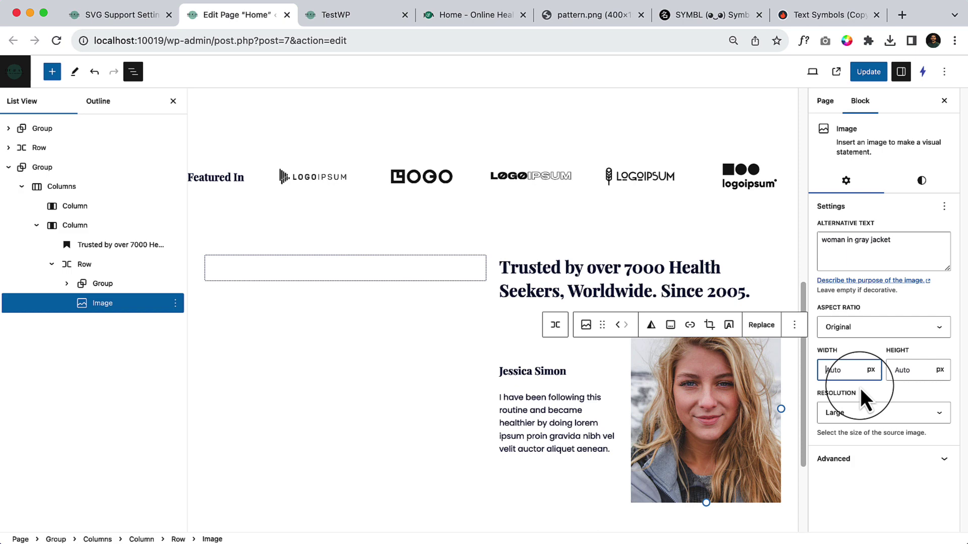
text(300)
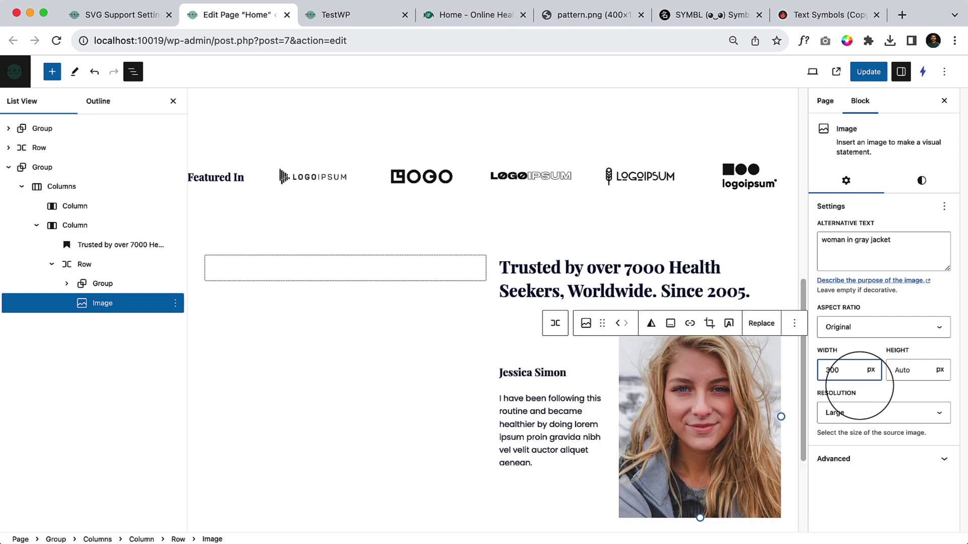
key(Tab)
text(300)
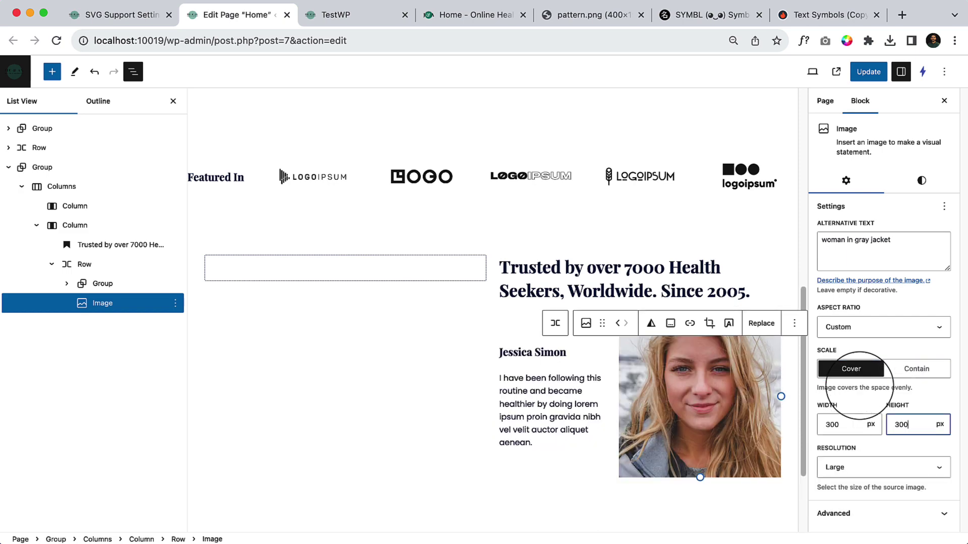
click(743, 398)
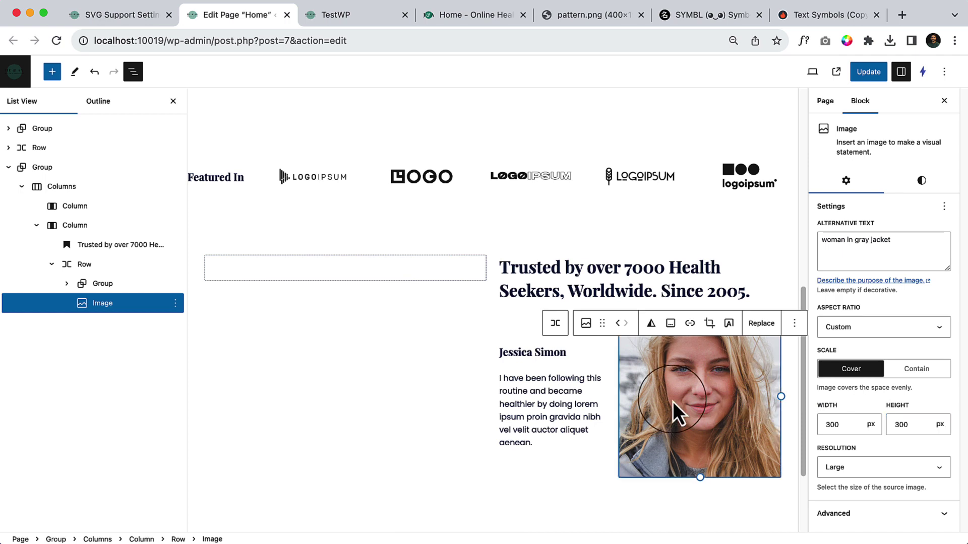
Try 3:2, 3:4 and 4:3 aspect ratios and shrink the photo to about 190 px wide.
click(906, 330)
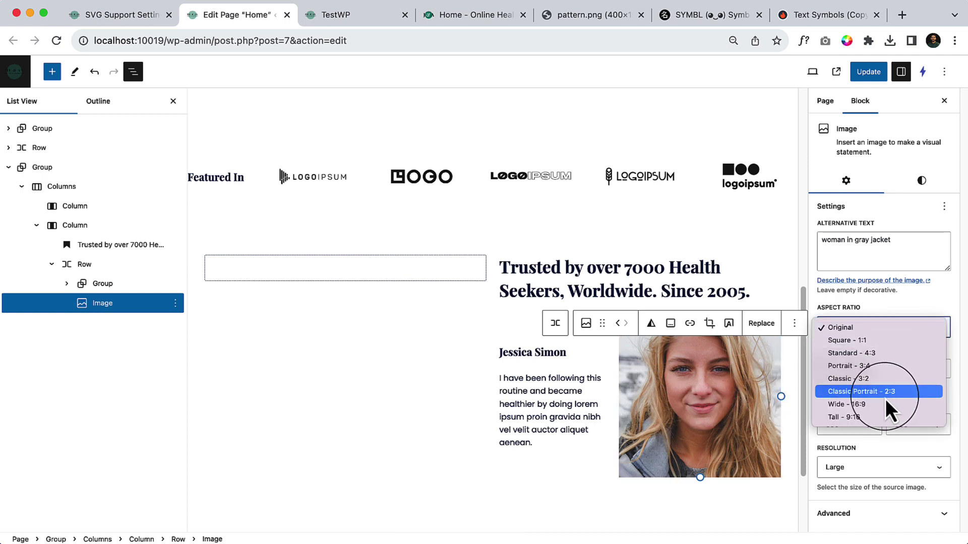
click(891, 380)
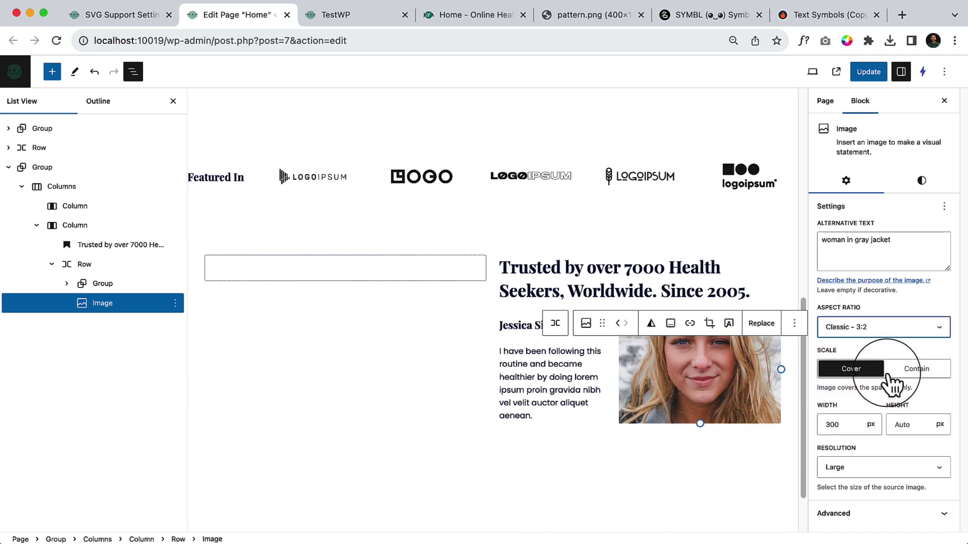
click(880, 329)
click(883, 317)
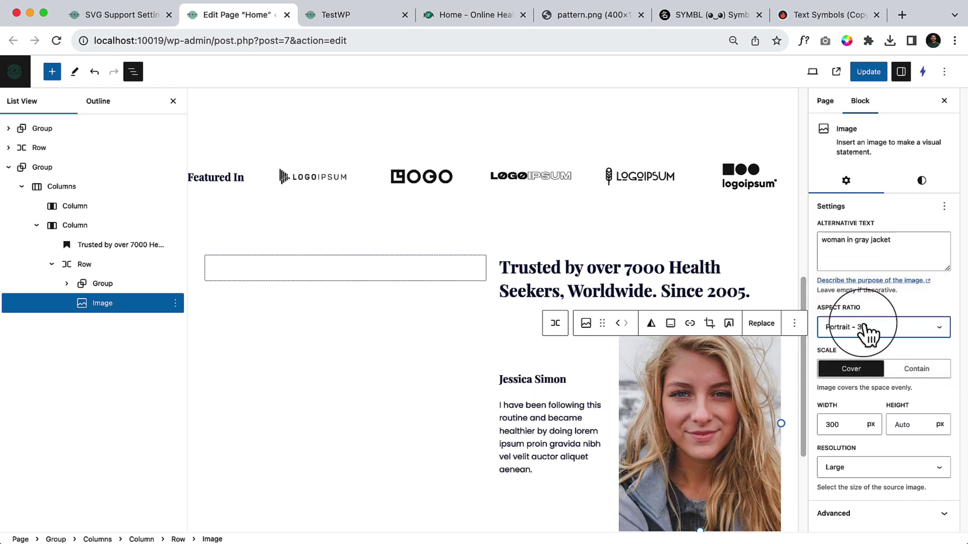
click(882, 319)
click(883, 316)
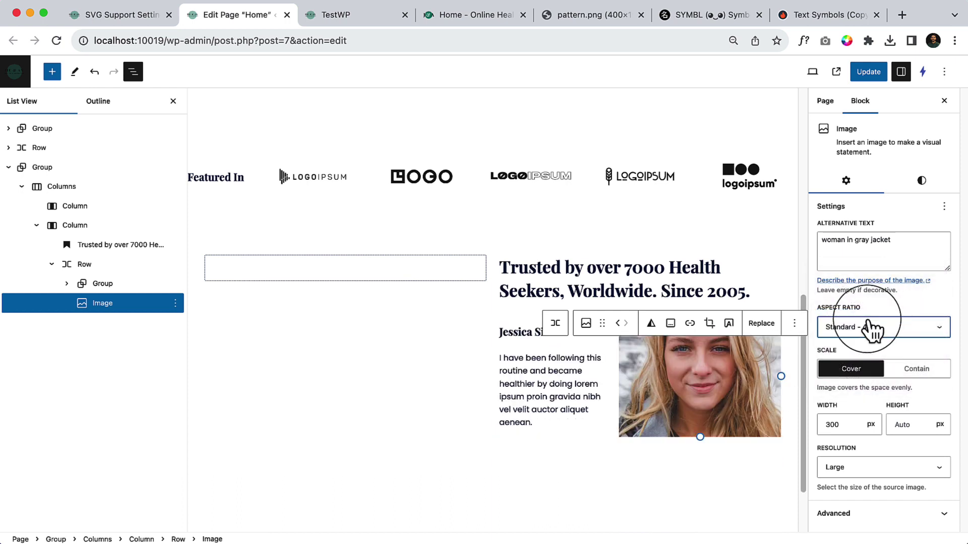
drag(781, 376, 704, 372)
Crop the photo to a Square 1:1 ratio and update the page.
click(851, 331)
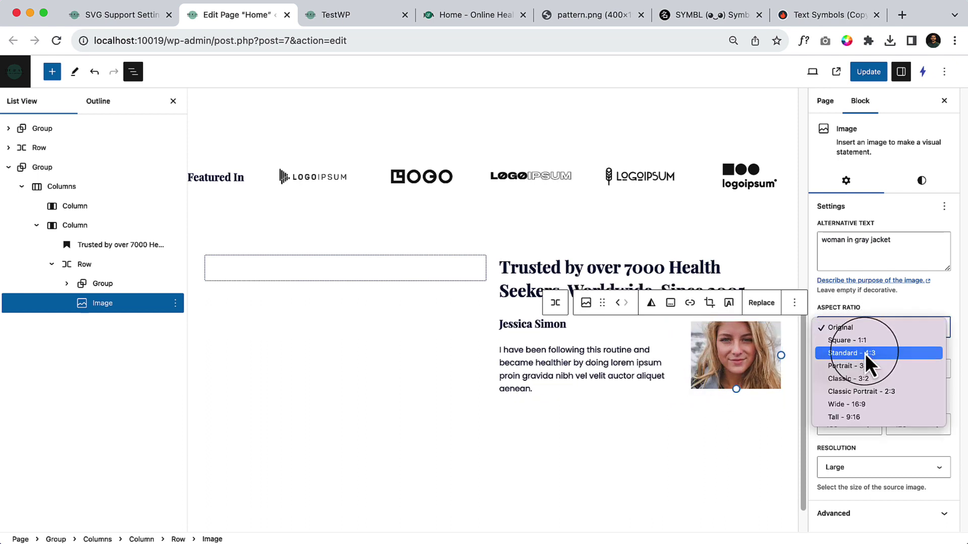
click(865, 358)
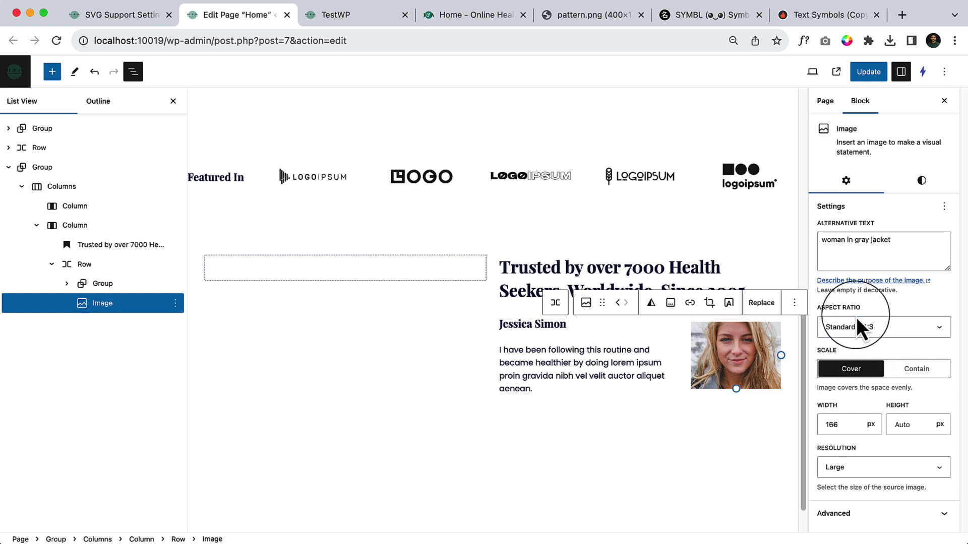
click(880, 326)
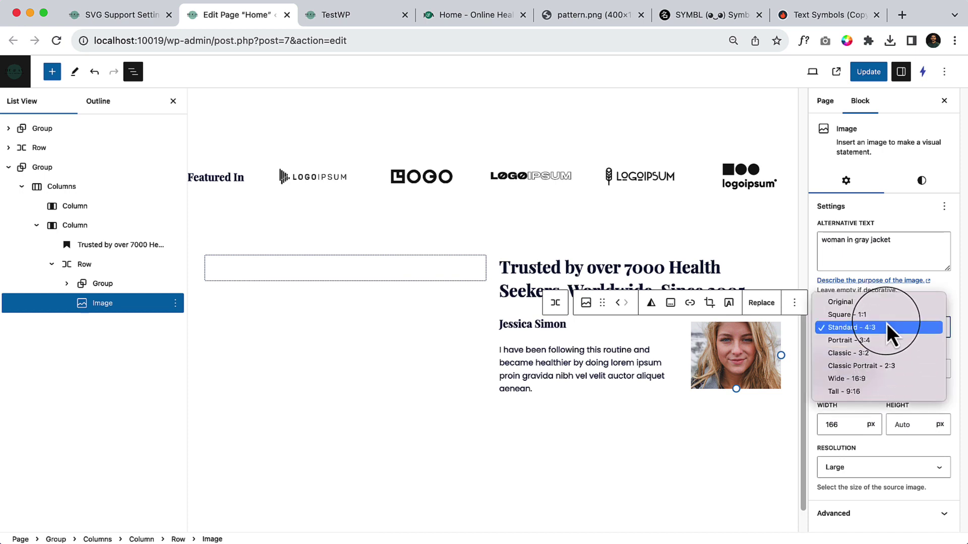
click(887, 317)
click(591, 475)
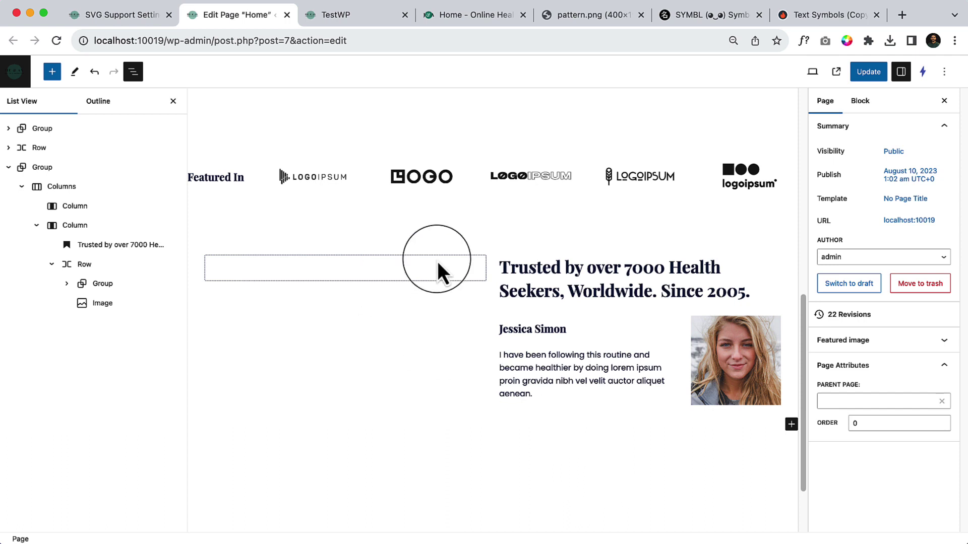
click(868, 72)
Reload the live homepage and compare its testimonial section with the demo's.
click(338, 19)
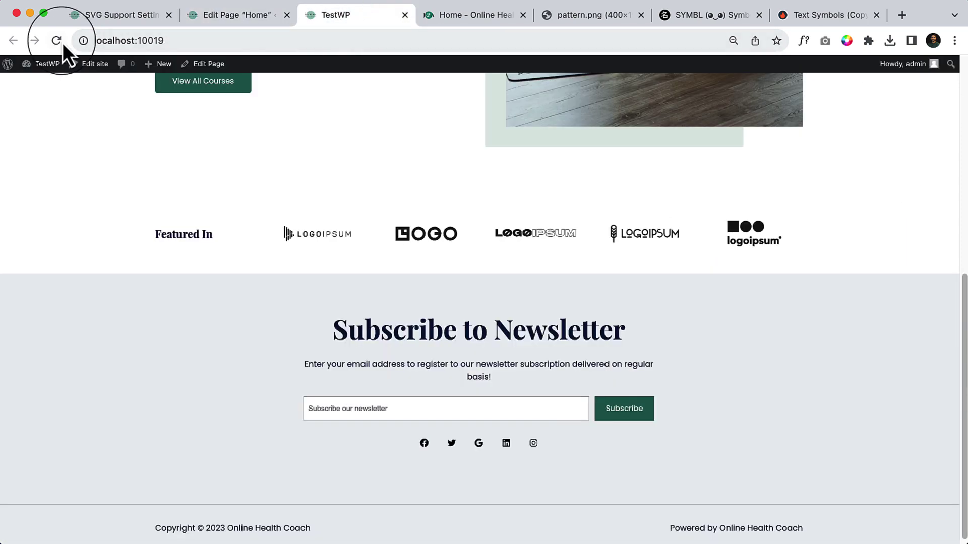
click(57, 41)
scroll(576, 301, down, 3)
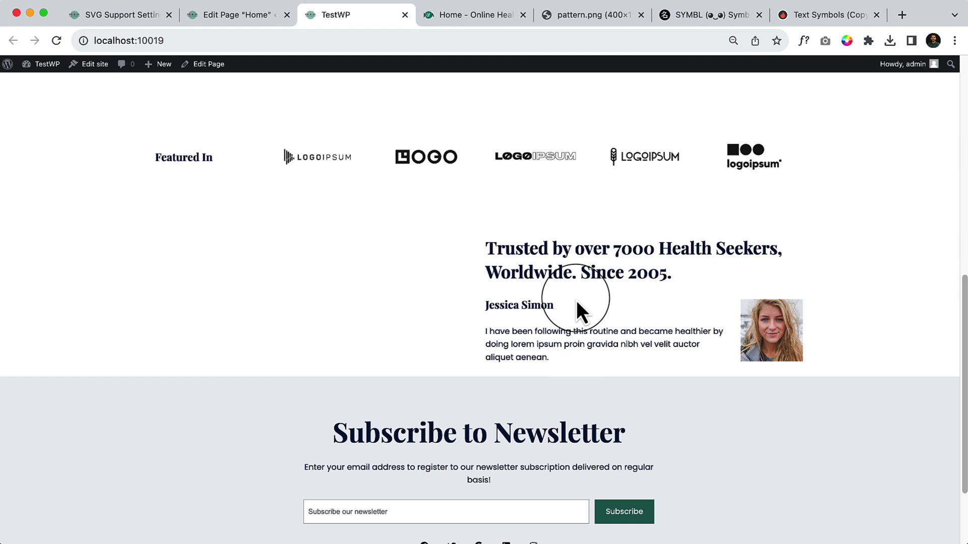
click(463, 14)
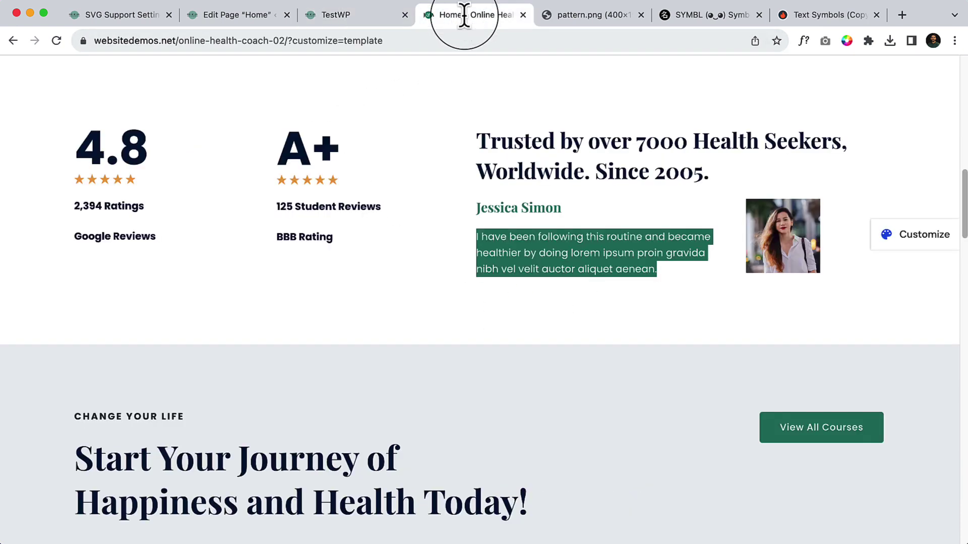
click(725, 341)
drag(480, 203, 604, 209)
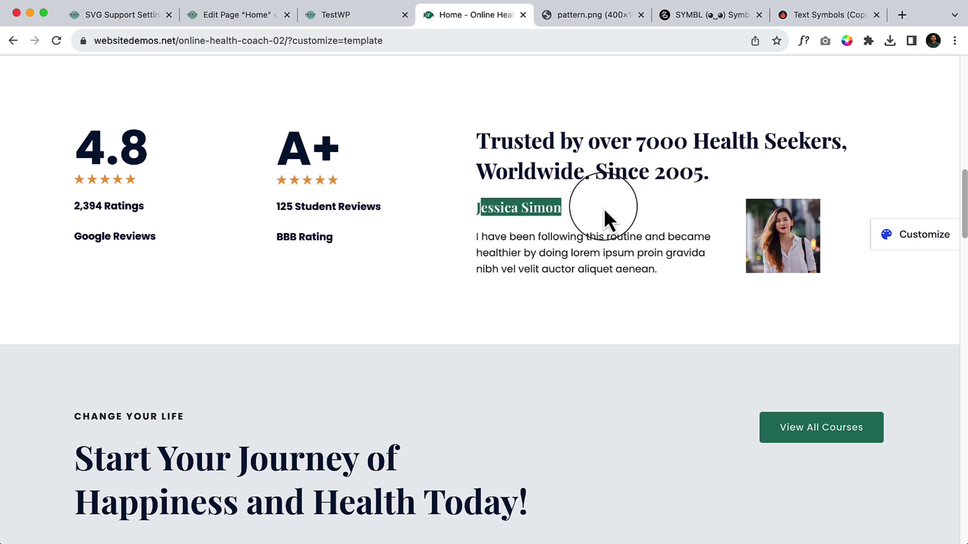
click(579, 227)
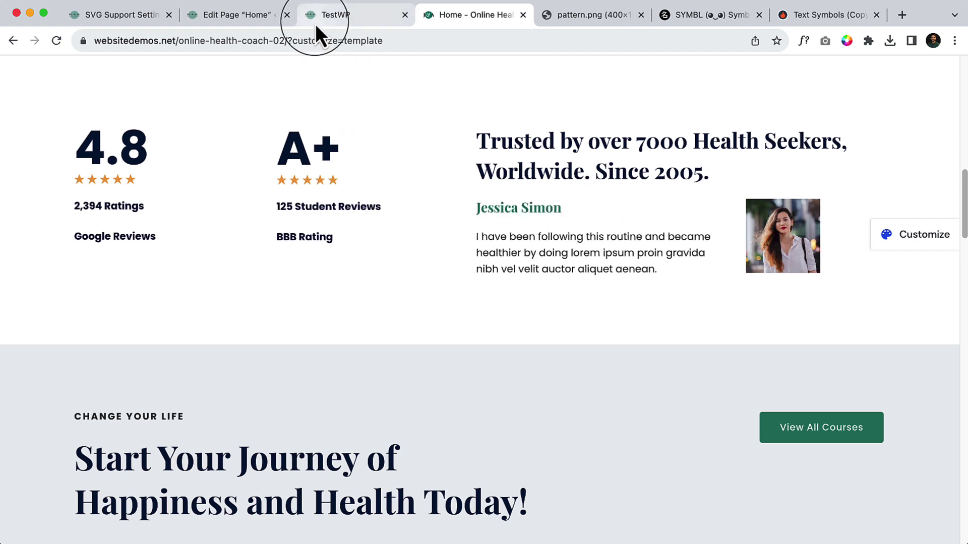
Zoom in on the live page's testimonial, then return to the Home page editor.
click(239, 14)
click(359, 19)
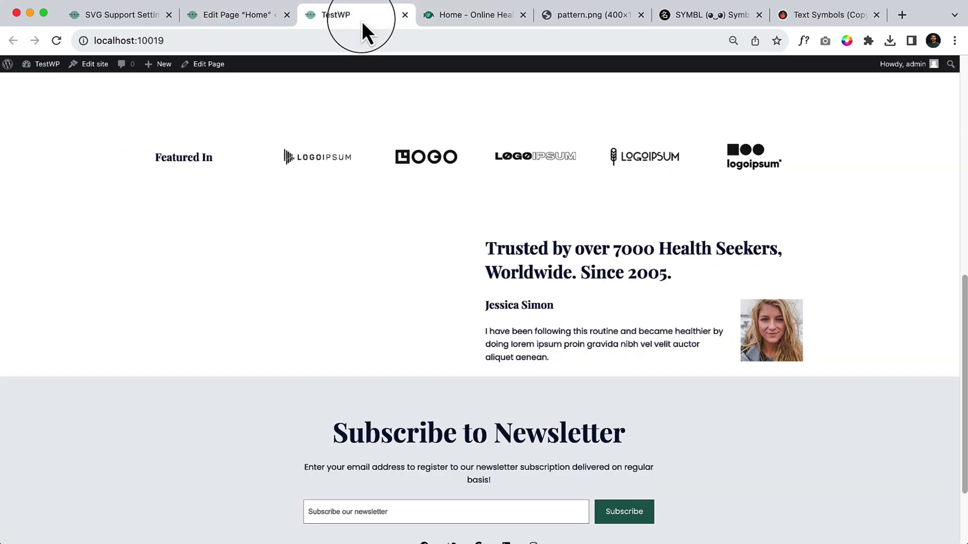
key(super+equal)
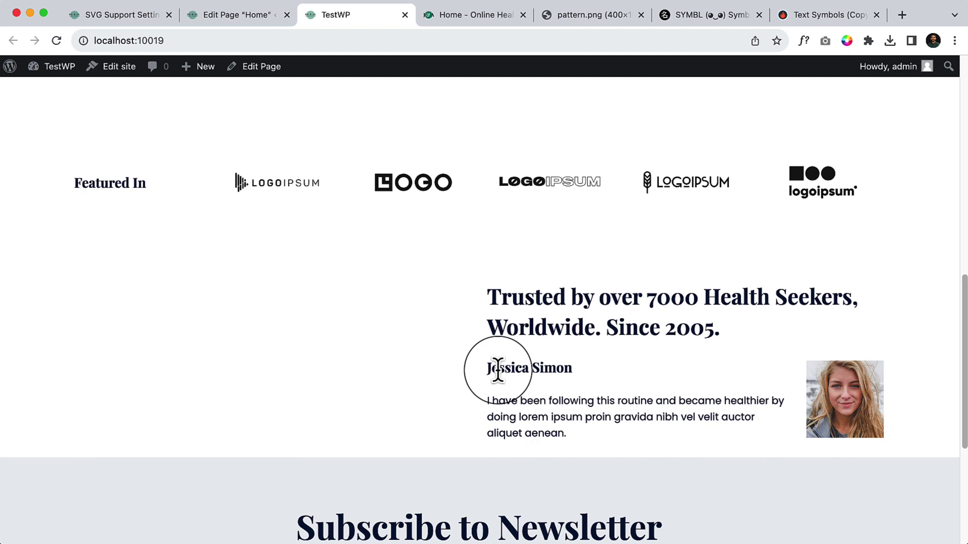
drag(498, 368, 524, 290)
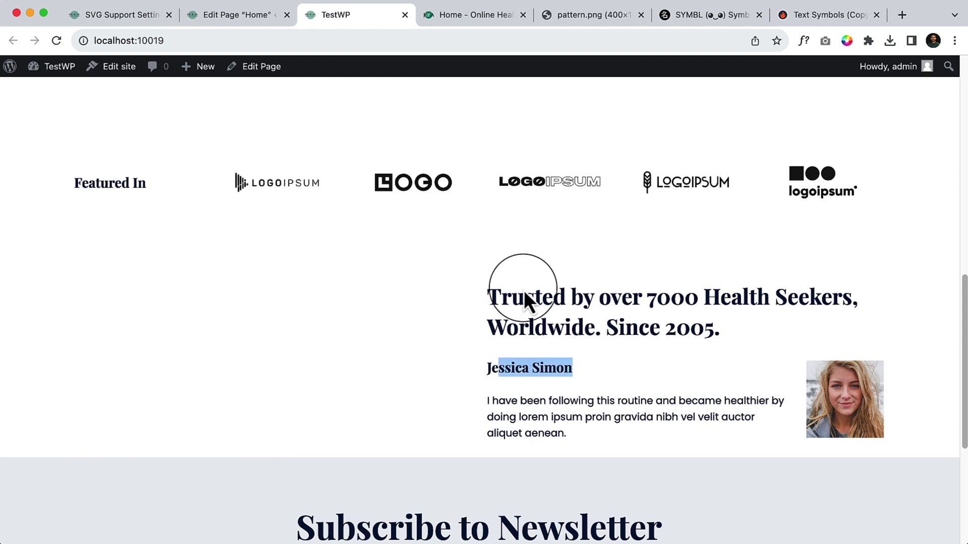
click(229, 20)
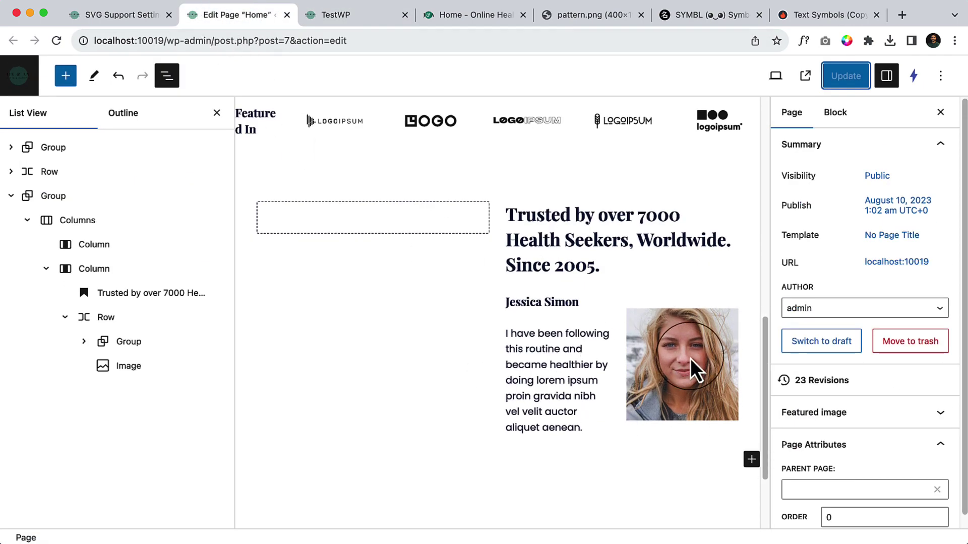
Colour the testimonial's name heading dark green with the Primary text colour.
key(super+minus)
key(super+minus)
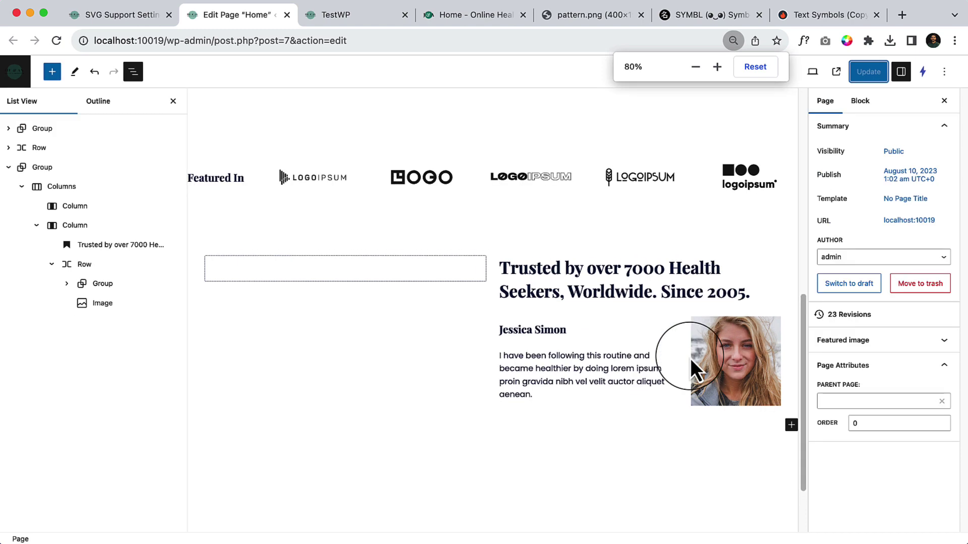
click(540, 364)
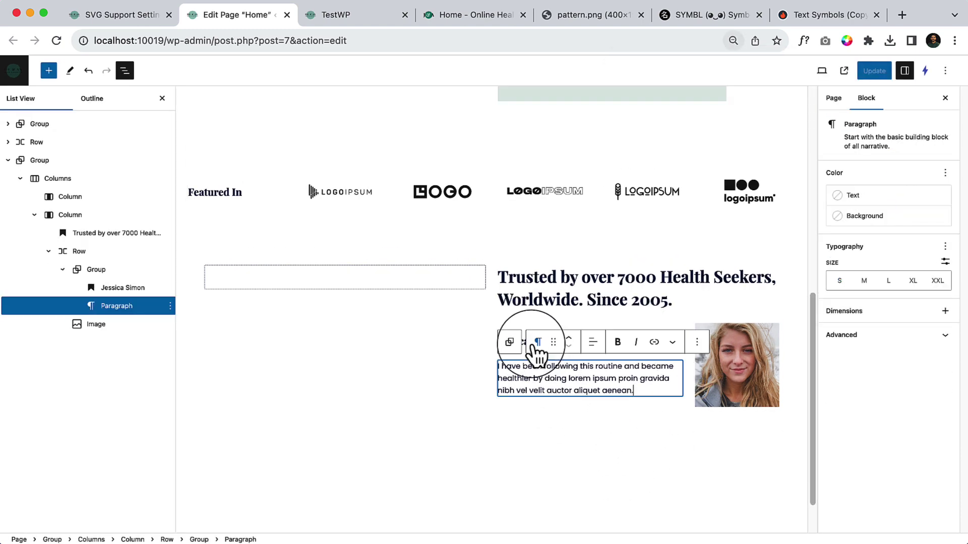
click(538, 342)
click(463, 441)
click(533, 341)
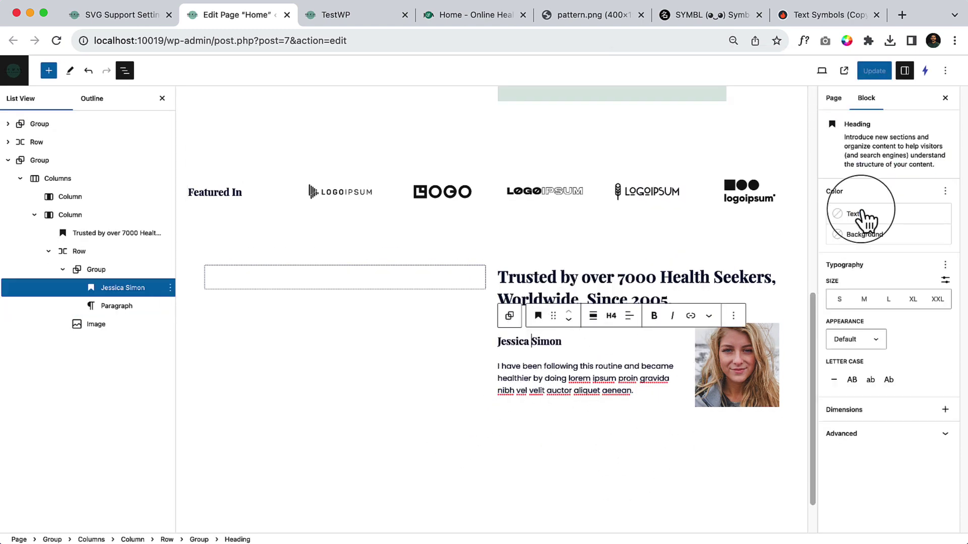
click(864, 220)
click(729, 304)
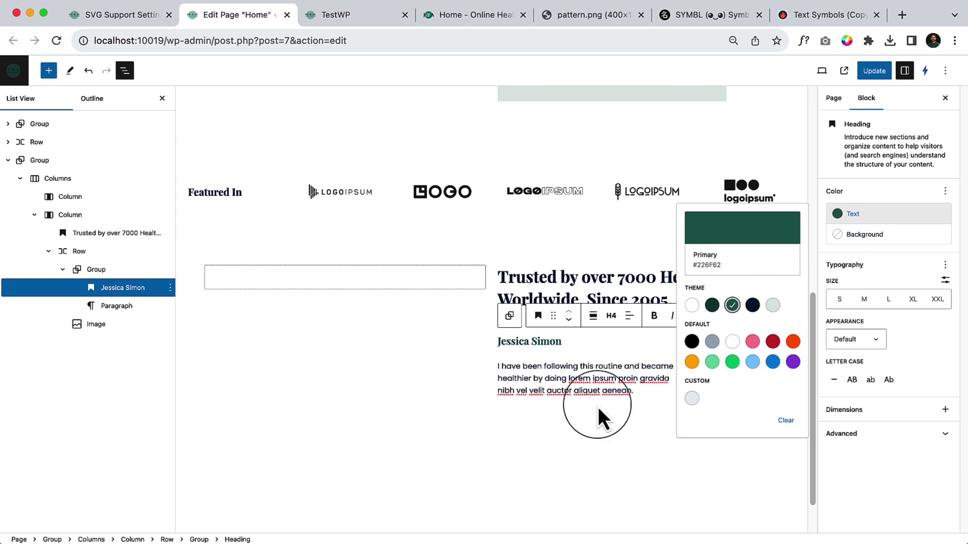
click(658, 395)
Resize the portrait to 181 × 181 px, update the page, and check it on the live site.
click(724, 376)
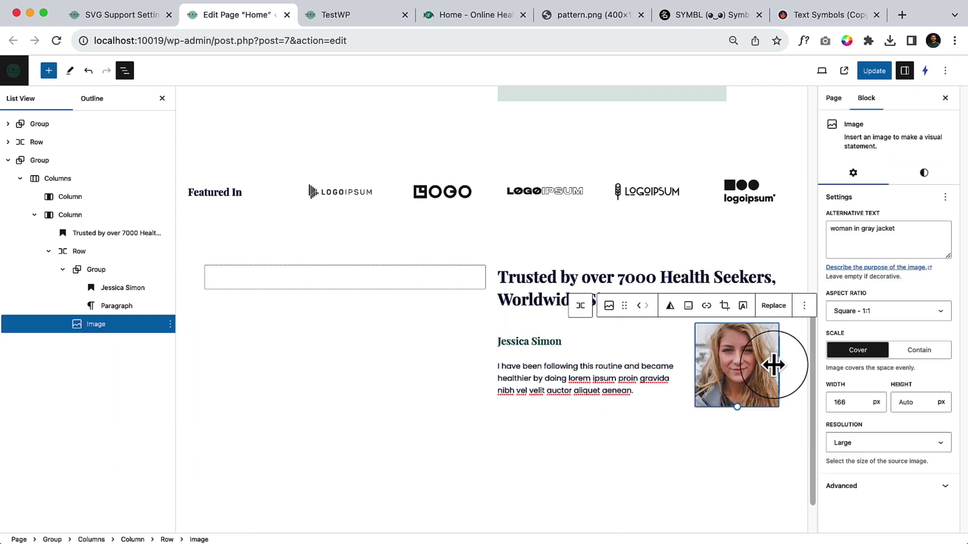
drag(779, 362, 783, 364)
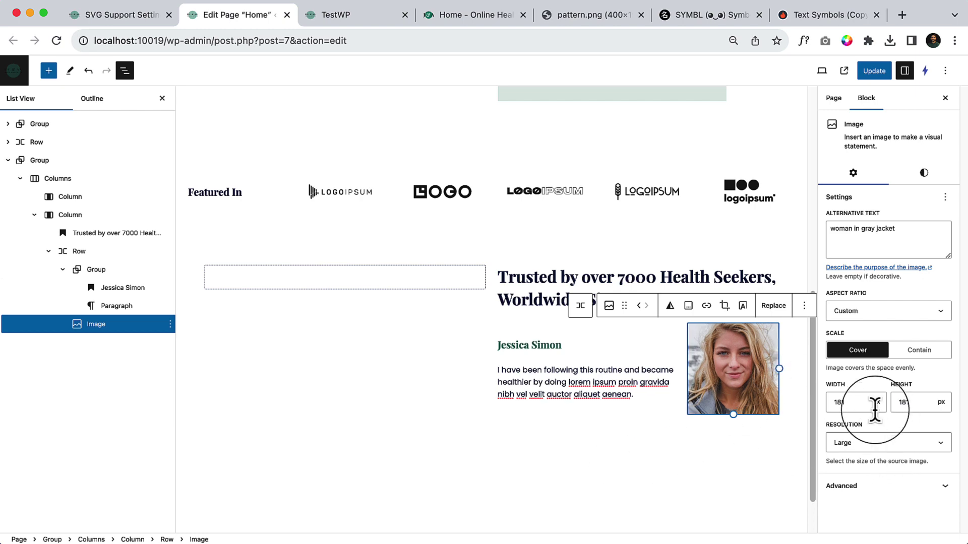
click(874, 71)
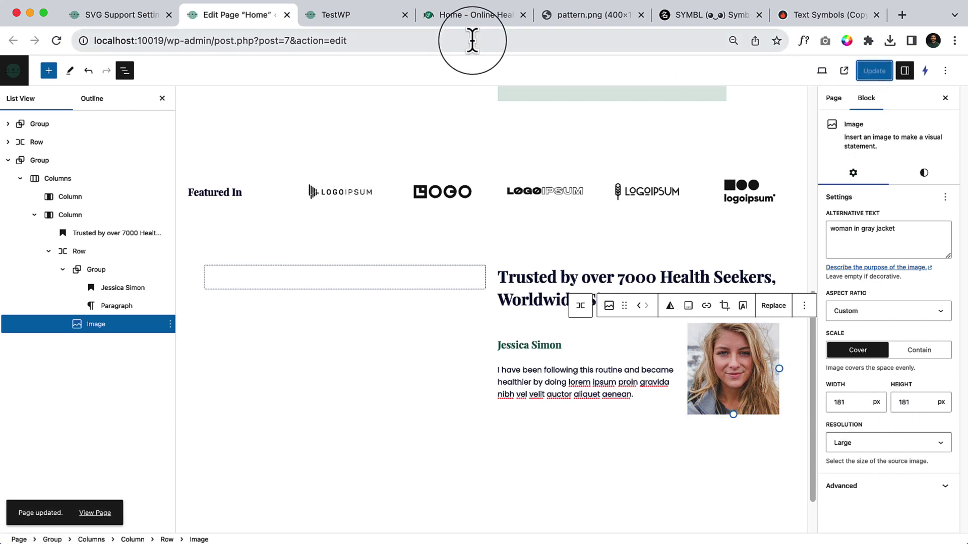
click(370, 23)
click(57, 41)
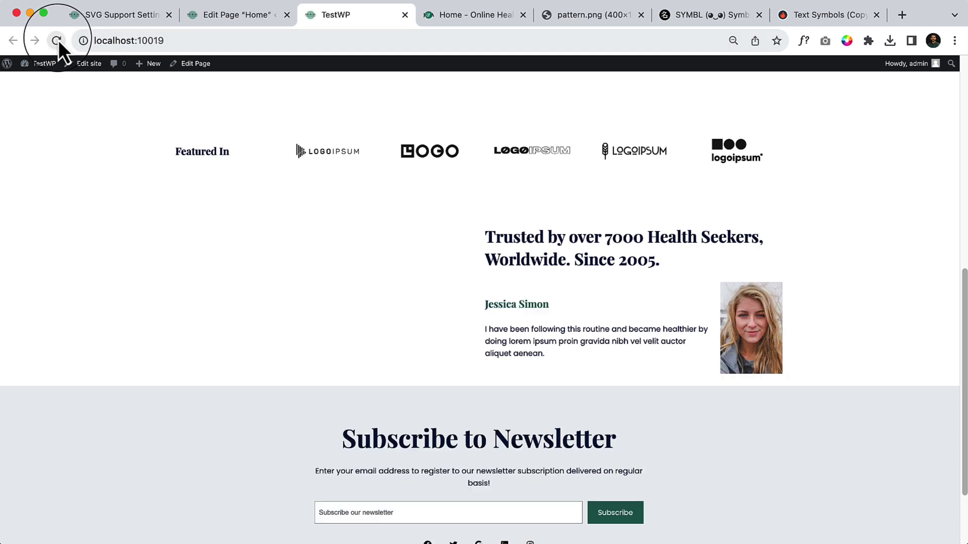
key(super+0)
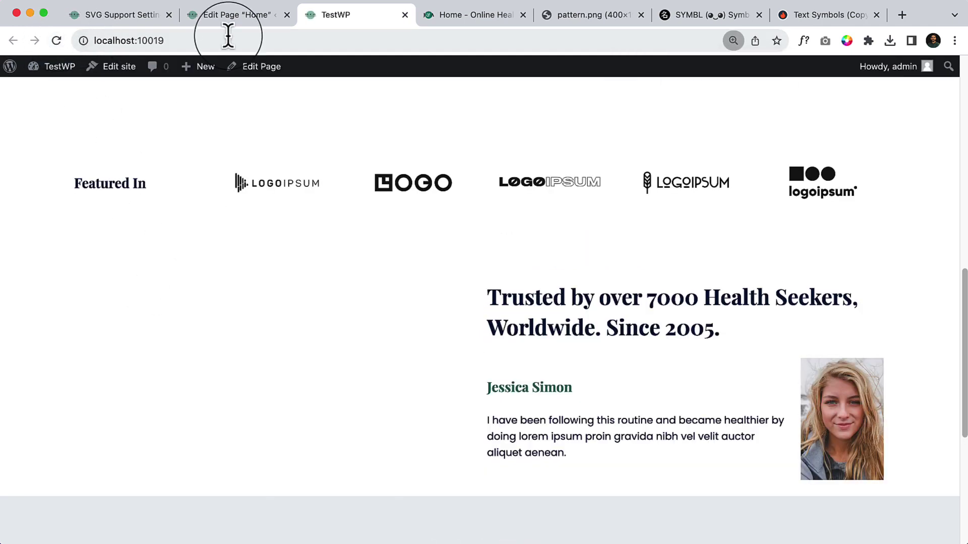
click(229, 19)
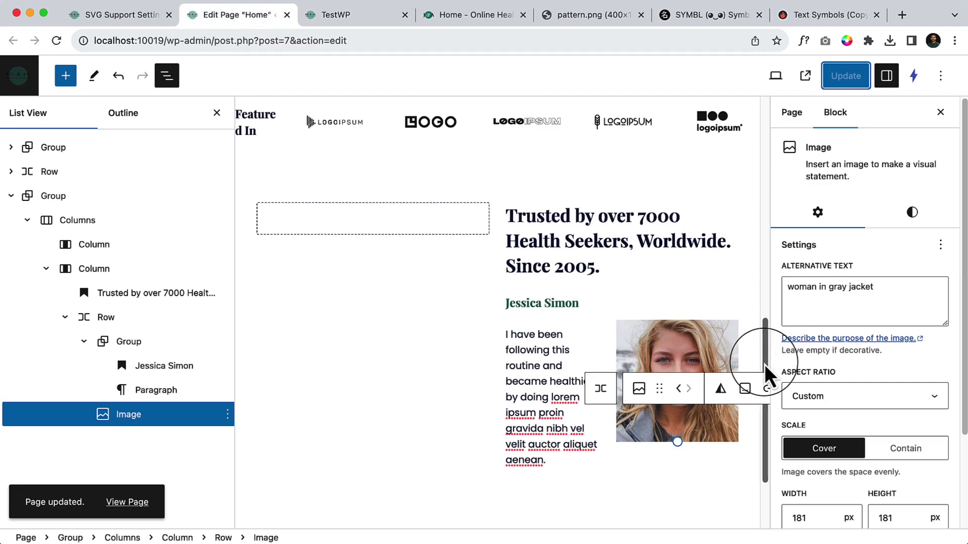
Try the portrait at 1:1, 4:3, 3:2, 16:9 and 3:4 aspect ratios.
key(super+minus)
key(super+minus)
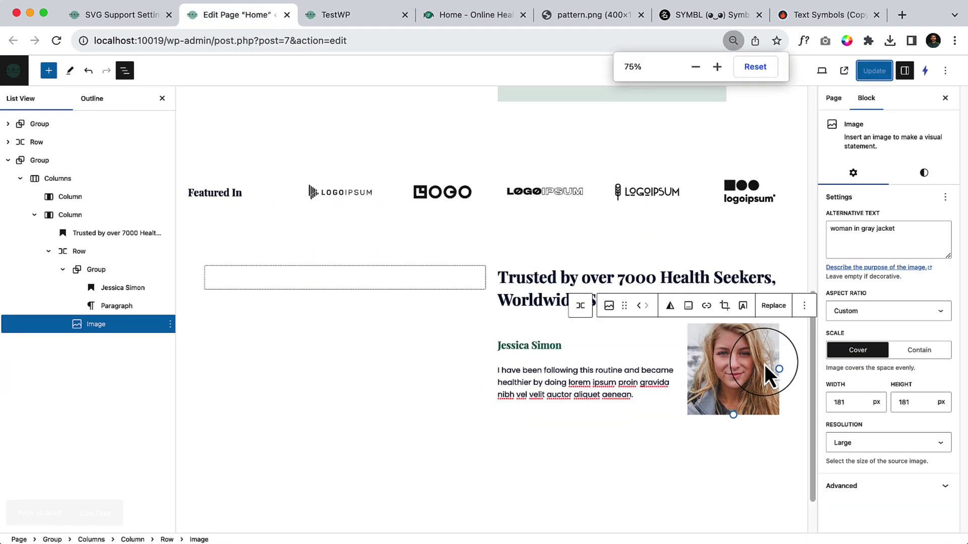
click(910, 318)
click(909, 329)
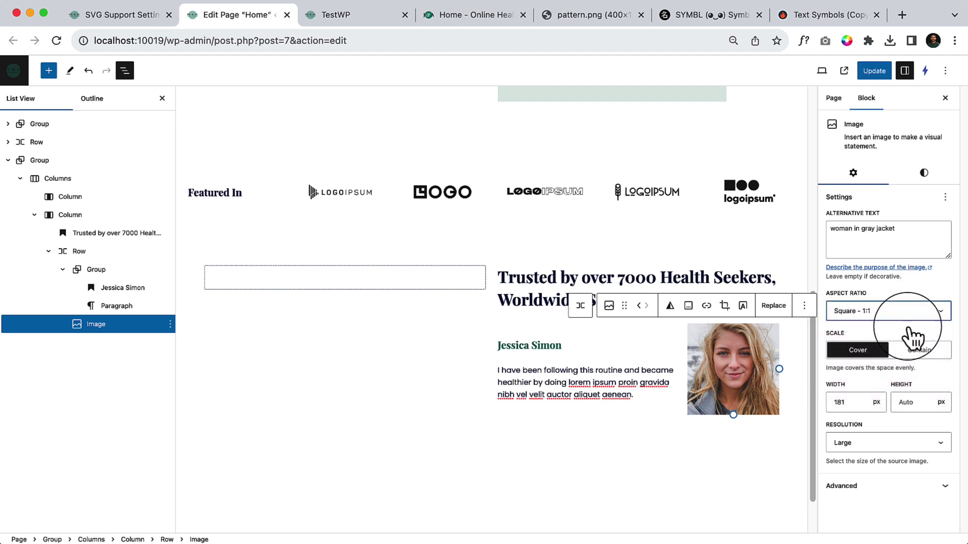
click(907, 317)
click(903, 325)
click(904, 314)
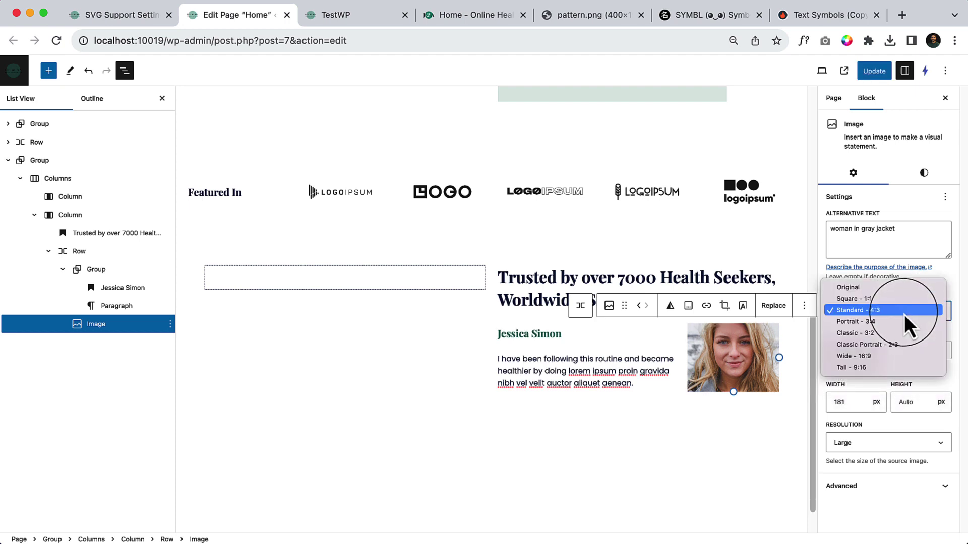
click(905, 334)
click(906, 318)
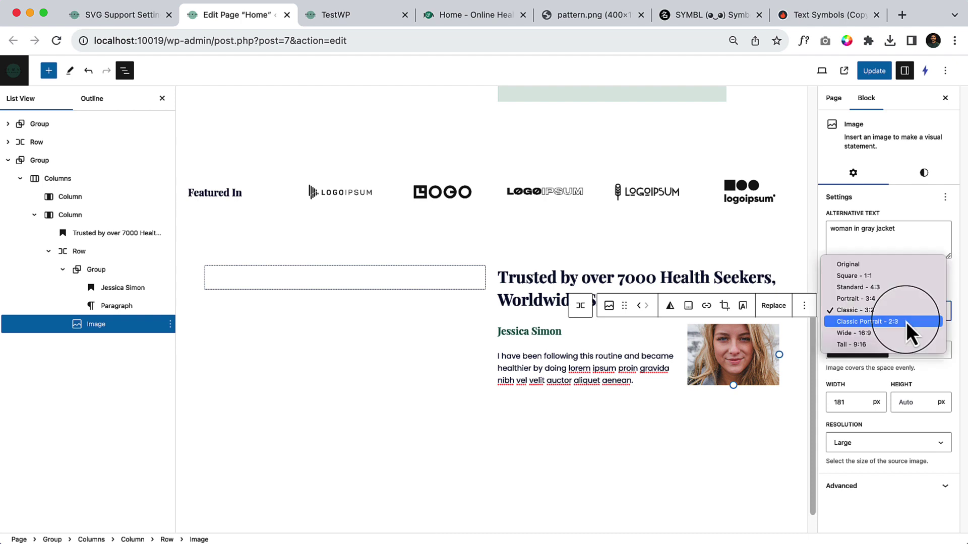
click(906, 336)
click(891, 308)
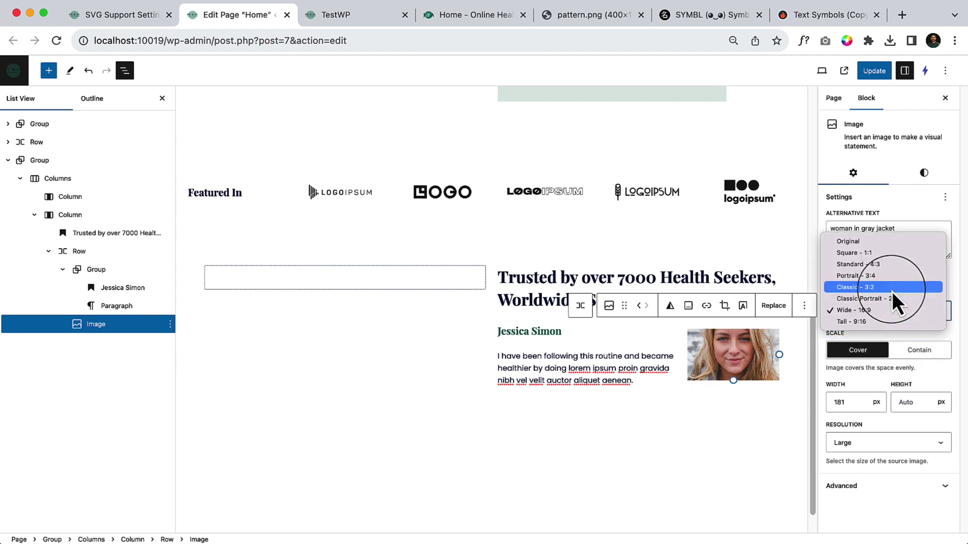
click(897, 276)
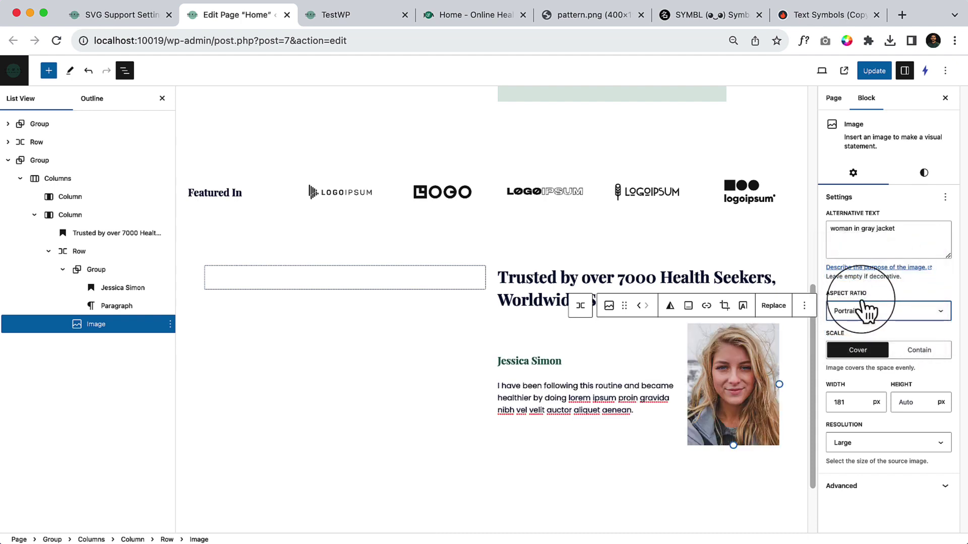
Settle on Square - 1:1, update the page, and reload the live TestWP homepage.
click(864, 307)
click(883, 300)
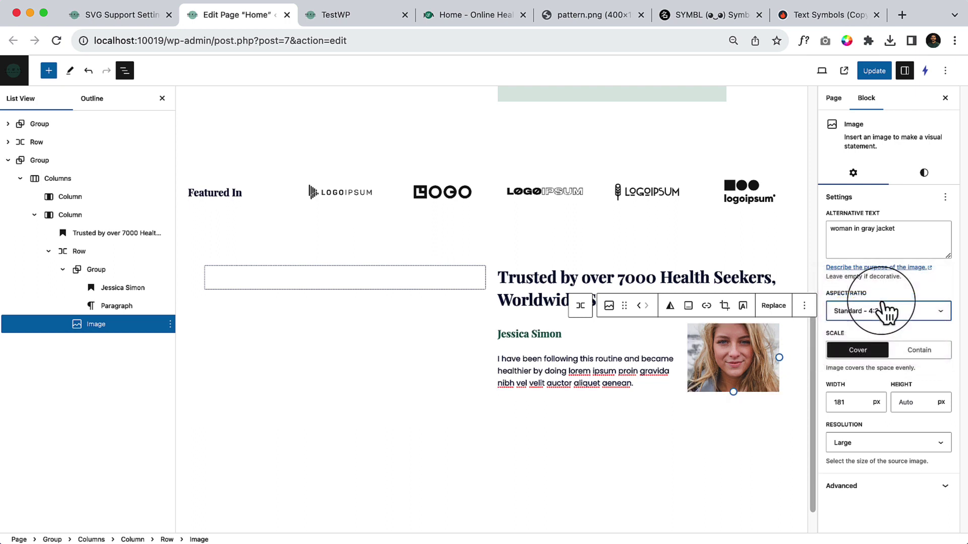
click(882, 310)
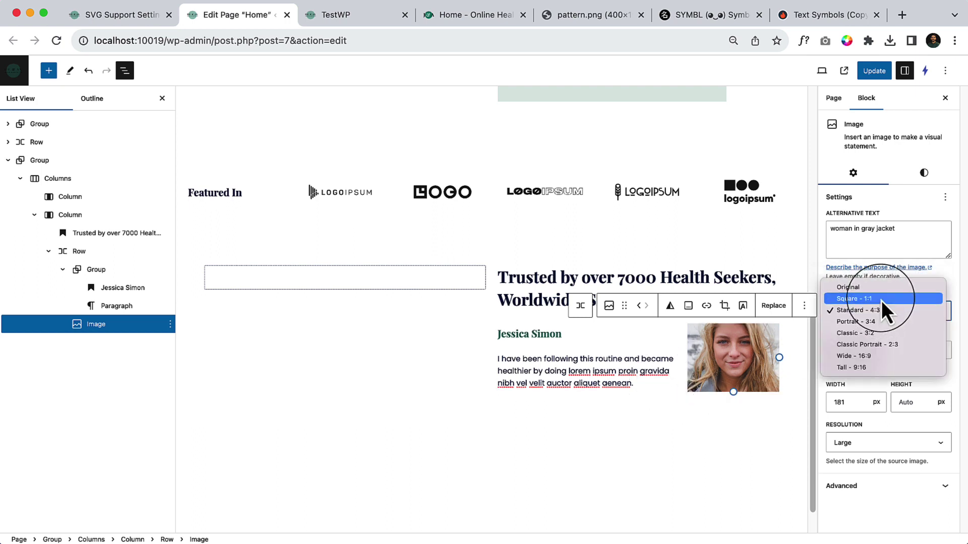
click(881, 299)
click(874, 71)
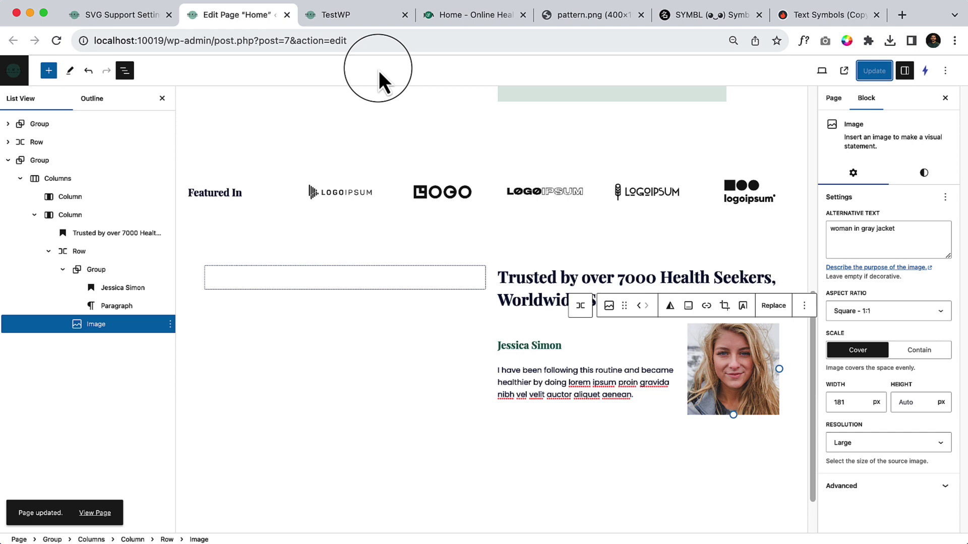
click(353, 31)
click(343, 15)
click(55, 40)
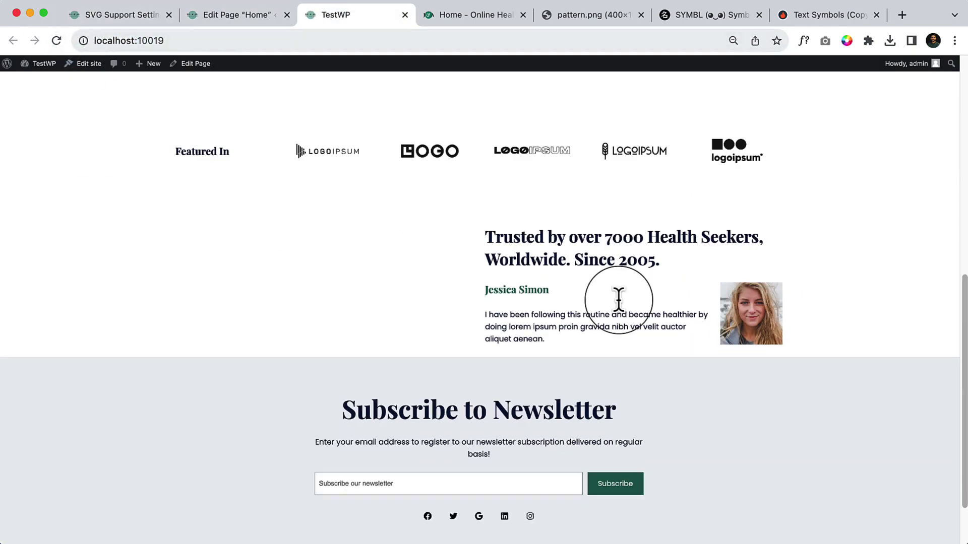
Inspect the demo's 4.8 rating and A+ column review labels, then go back to the live page.
key(super+0)
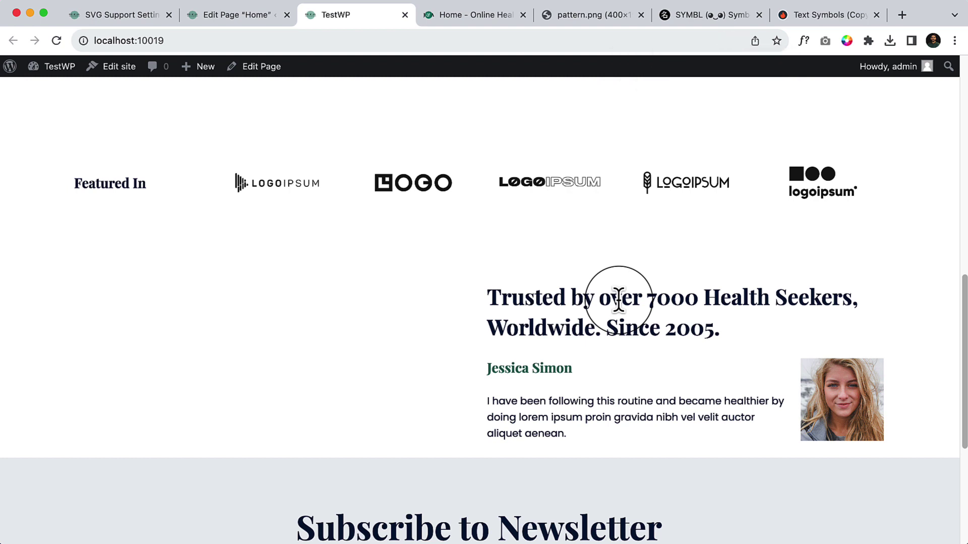
click(469, 19)
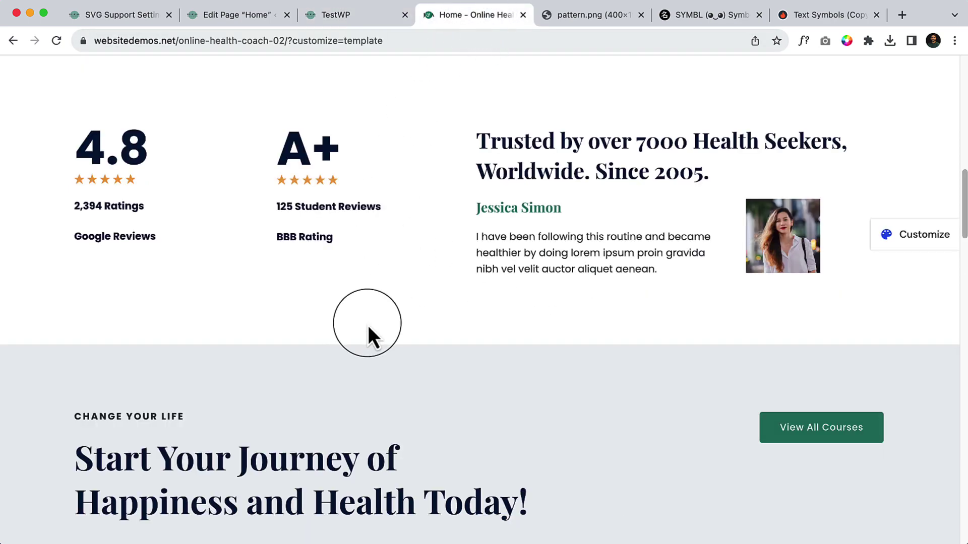
scroll(368, 325, up, 3)
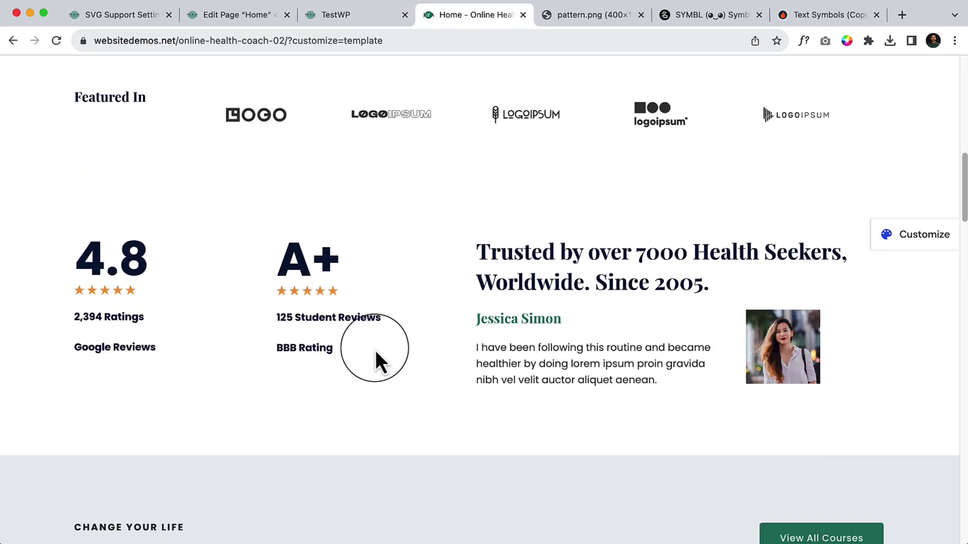
triple_click(75, 264)
drag(299, 318, 333, 349)
click(357, 16)
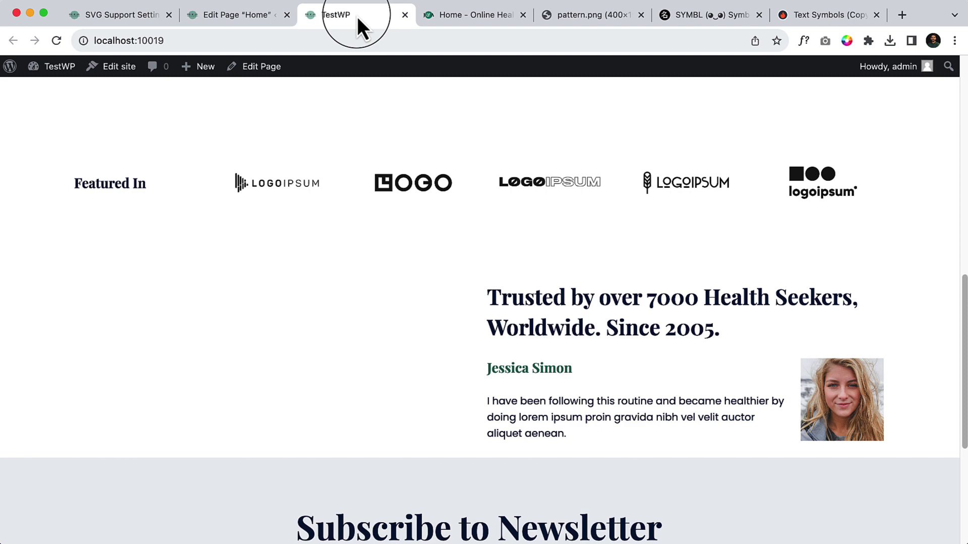
Zoom the browser to 75% from the Chrome menu.
click(207, 17)
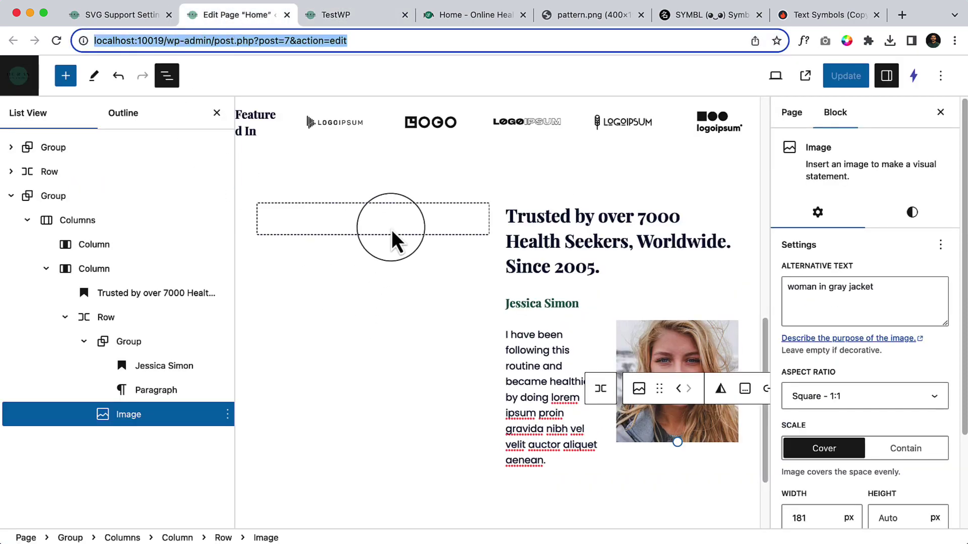
click(955, 41)
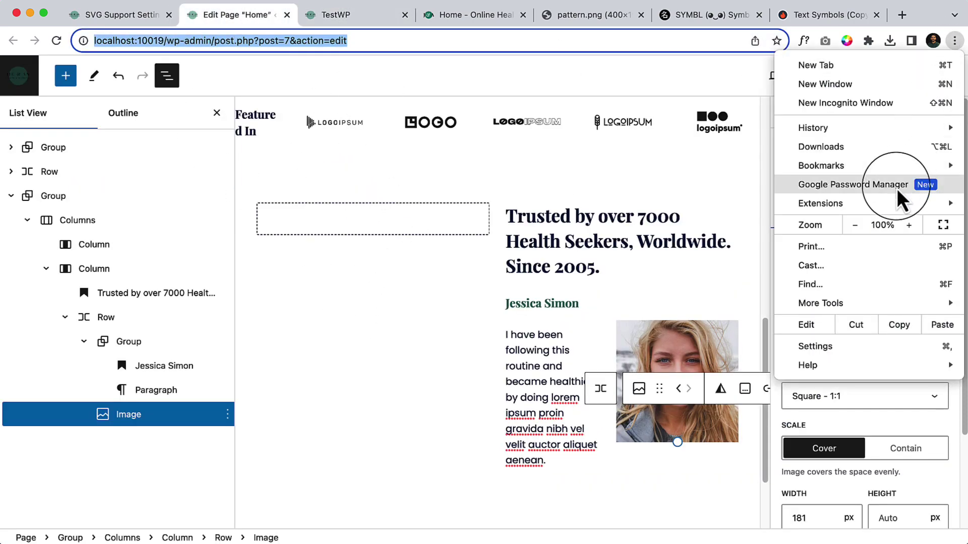
click(854, 225)
click(854, 225)
click(855, 225)
click(311, 256)
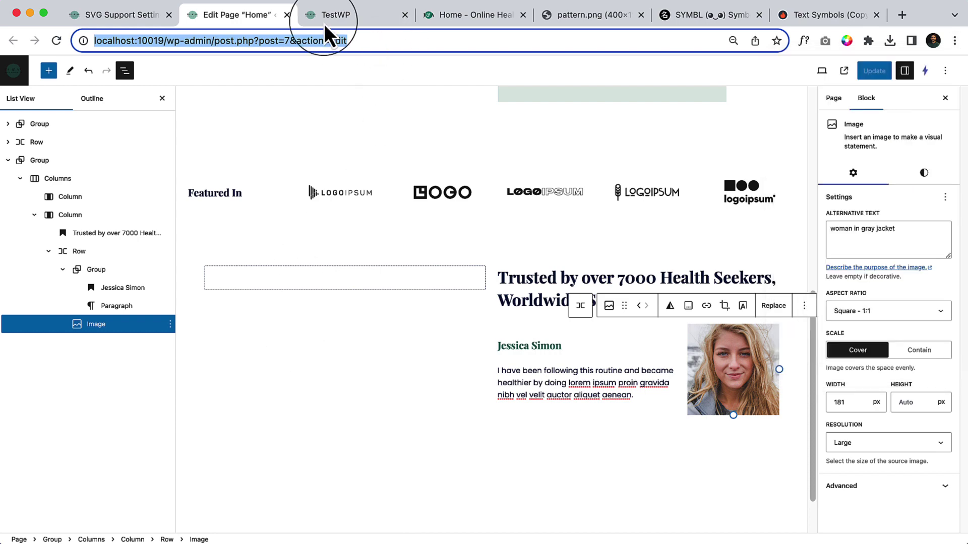
click(325, 23)
Inspect the demo's 4.8 rating, 2,394 Ratings line and star icons.
click(424, 20)
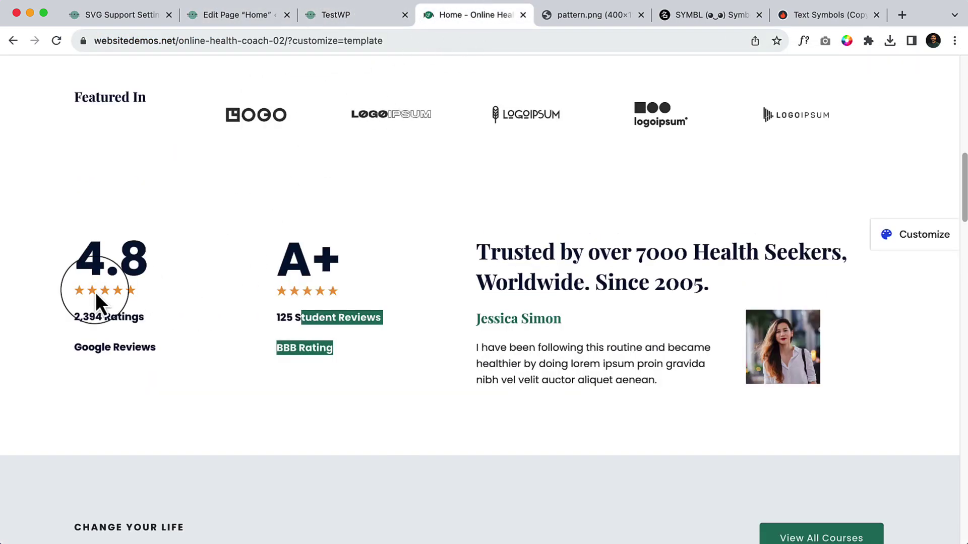
double_click(89, 260)
click(88, 260)
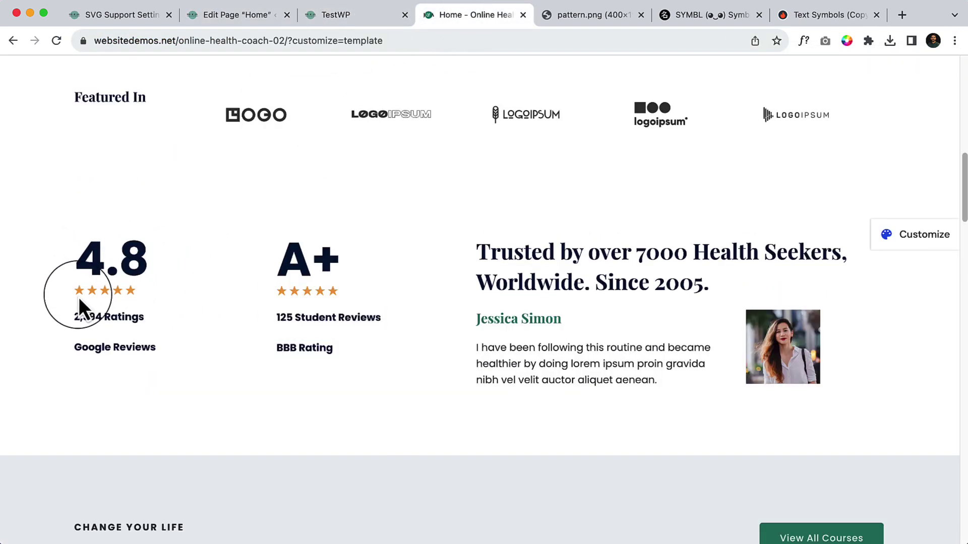
drag(149, 316, 87, 288)
key(ctrl+c)
click(74, 359)
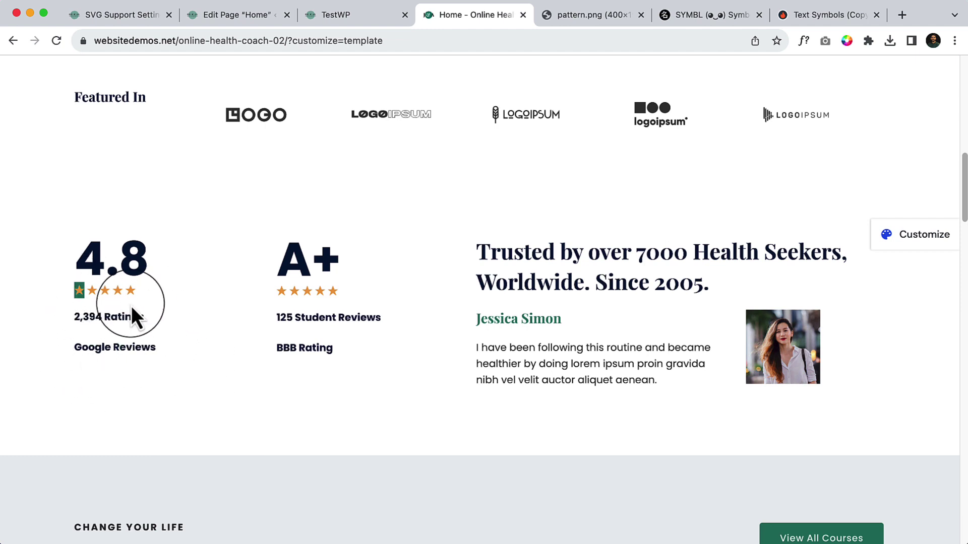
Insert a 50/50 Columns block into the empty left column.
click(263, 16)
click(225, 280)
click(345, 278)
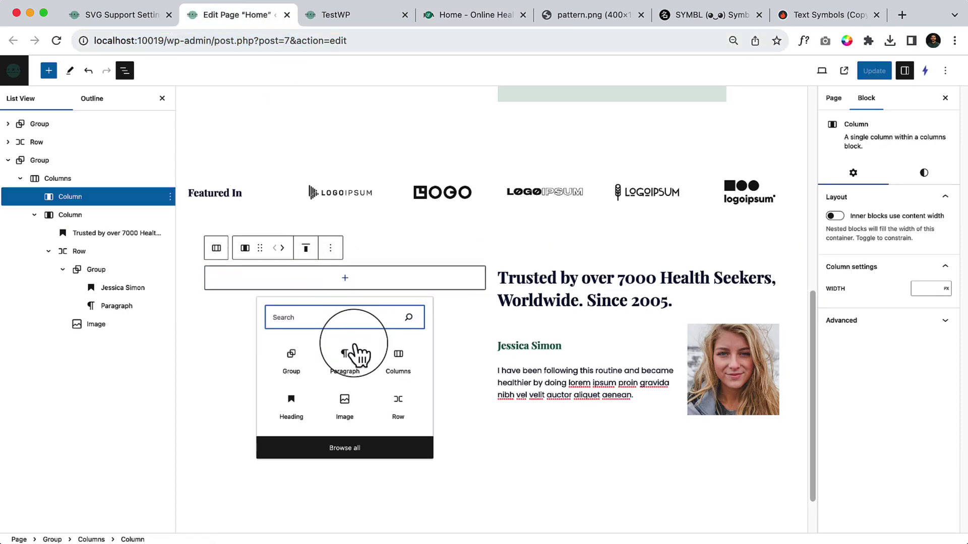
click(318, 16)
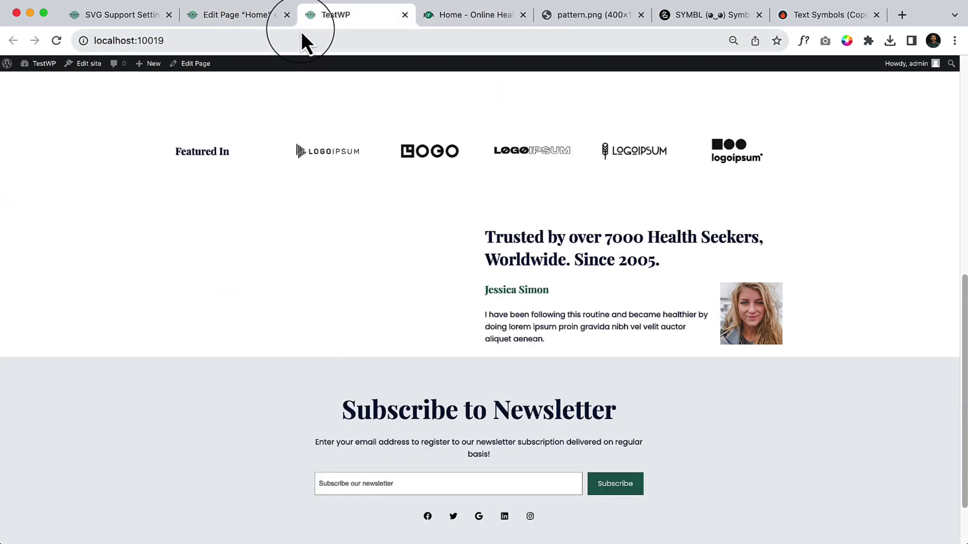
click(448, 16)
click(246, 17)
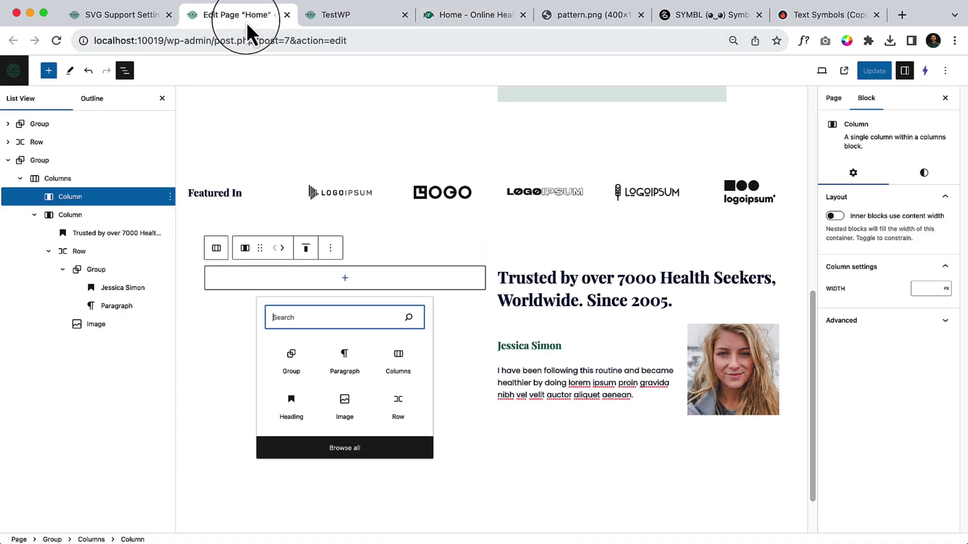
click(403, 358)
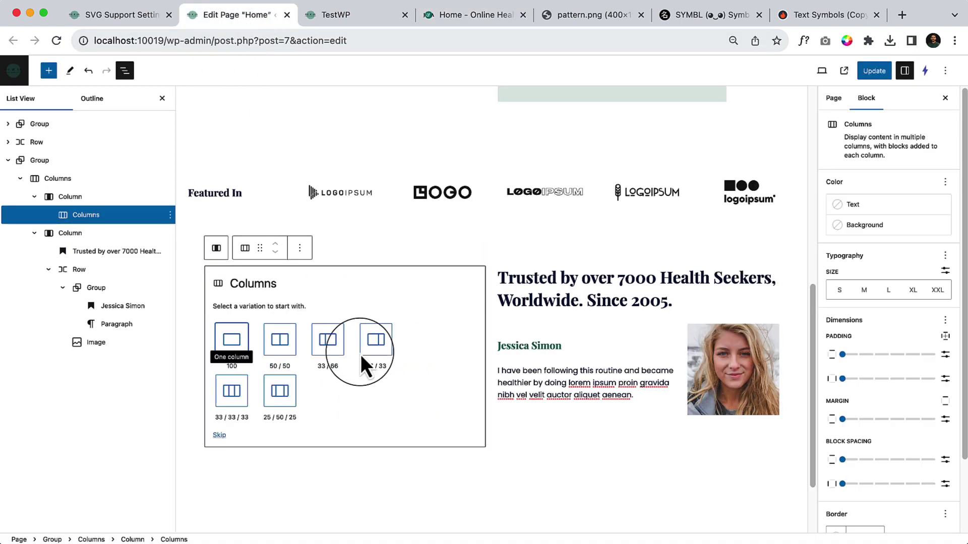
click(287, 347)
Add a paragraph with a pasted ★ in the first column, formatted italic and bold.
click(252, 291)
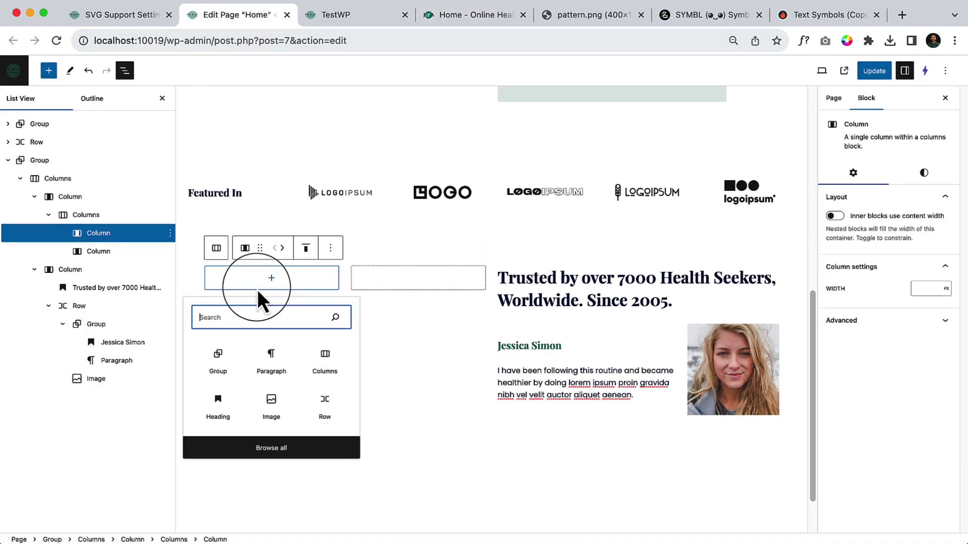
click(271, 354)
key(ctrl+v)
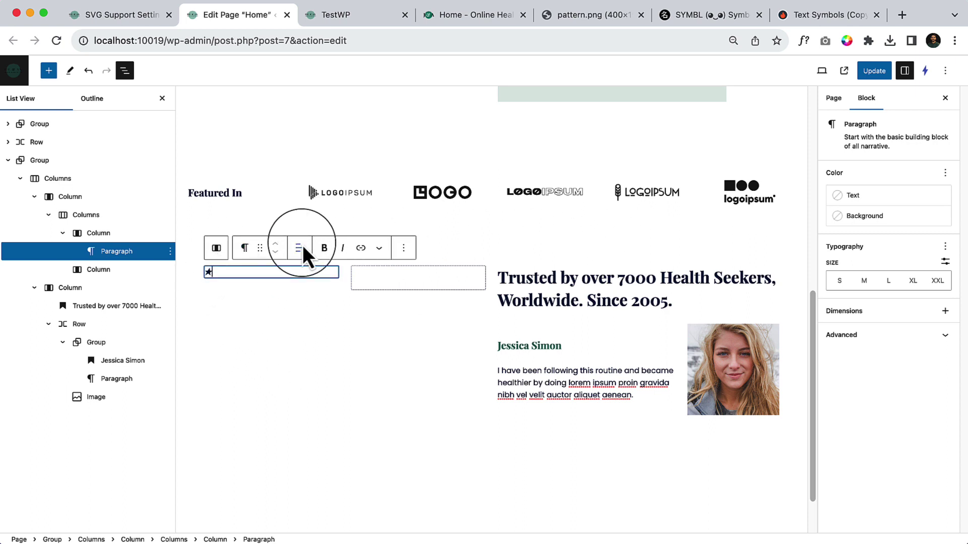
double_click(219, 277)
click(343, 248)
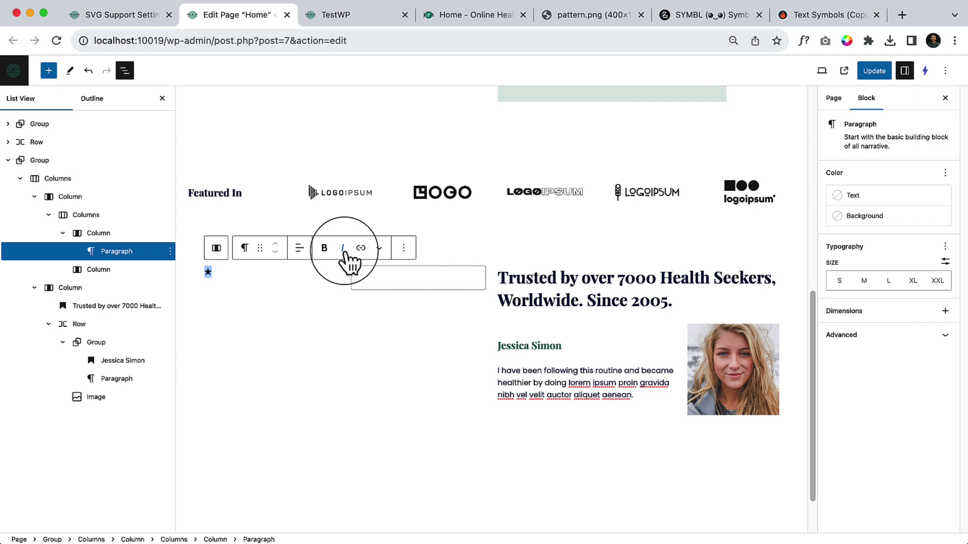
click(327, 251)
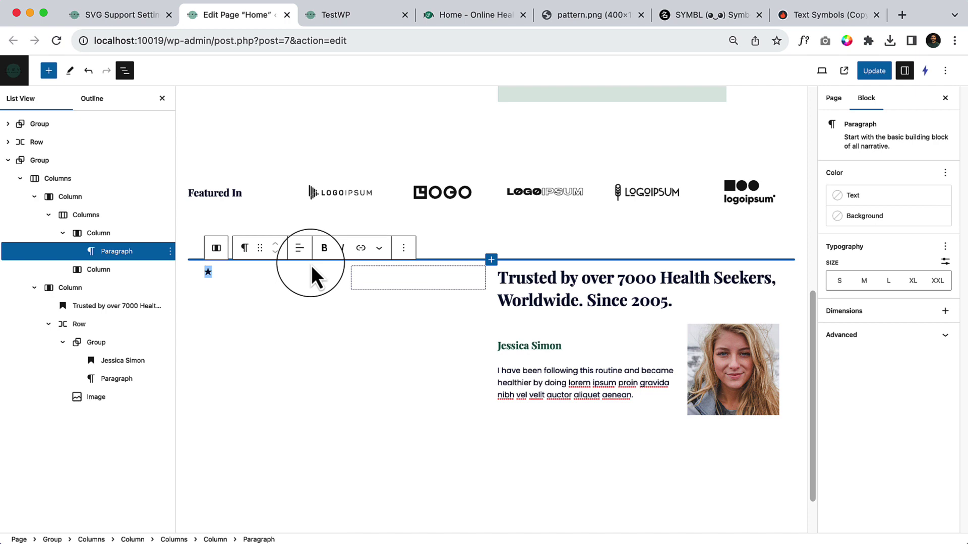
click(311, 265)
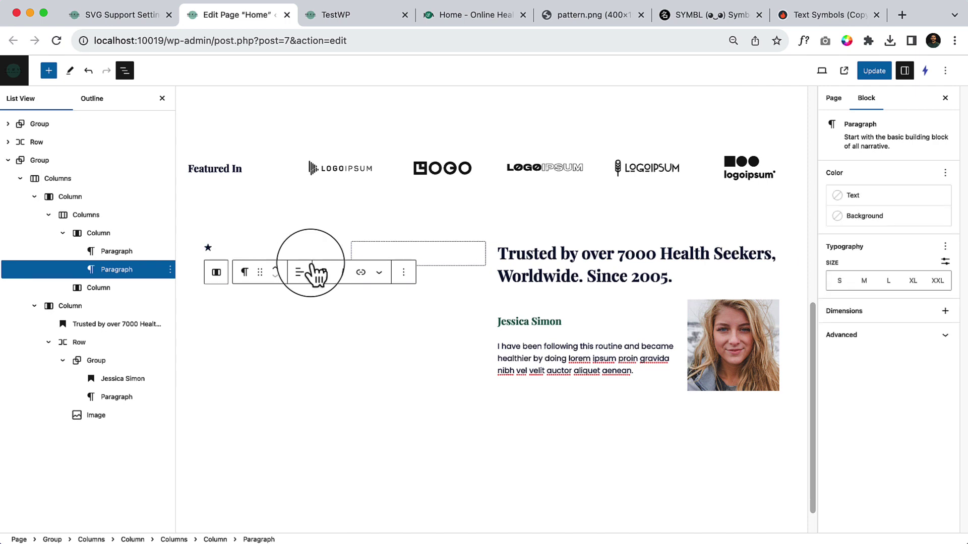
Undo the extra empty paragraph and paste four more stars to make ★★★★★.
click(310, 346)
click(239, 275)
key(super+z)
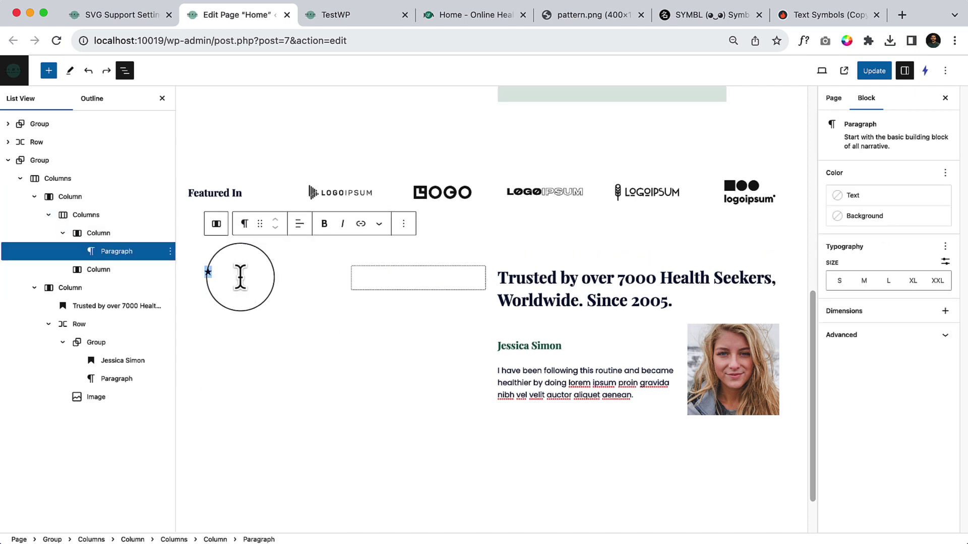
click(216, 271)
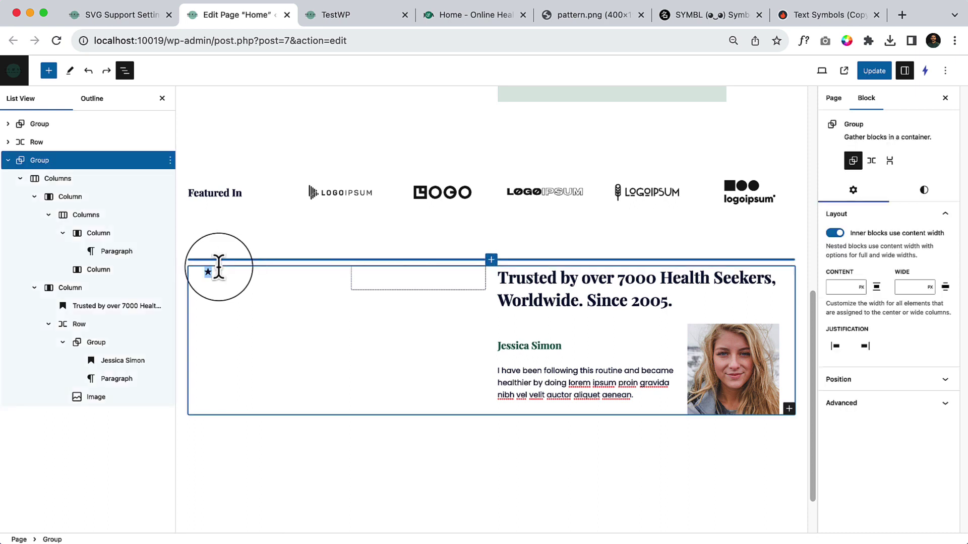
key(super+v)
key(super+v)
key(super+v)
key(super+v)
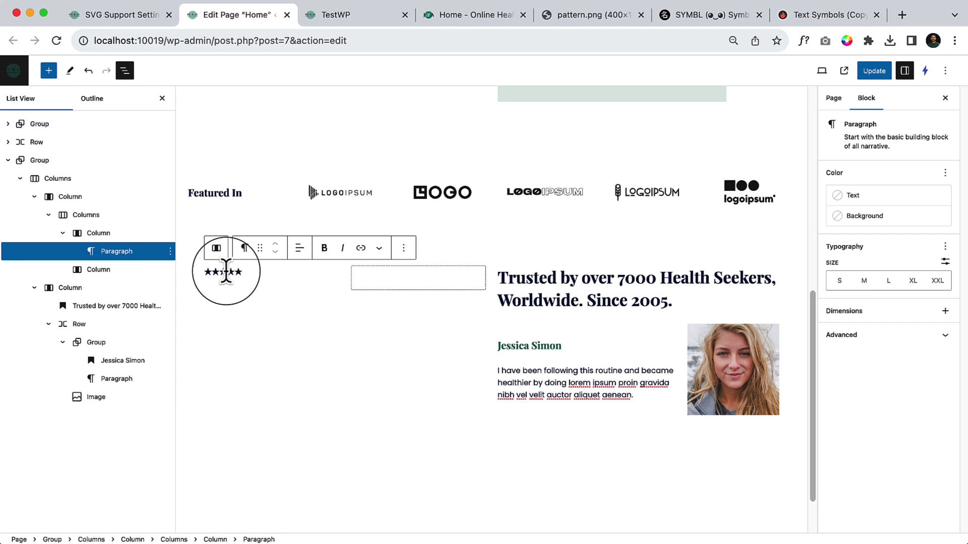
click(344, 17)
click(420, 17)
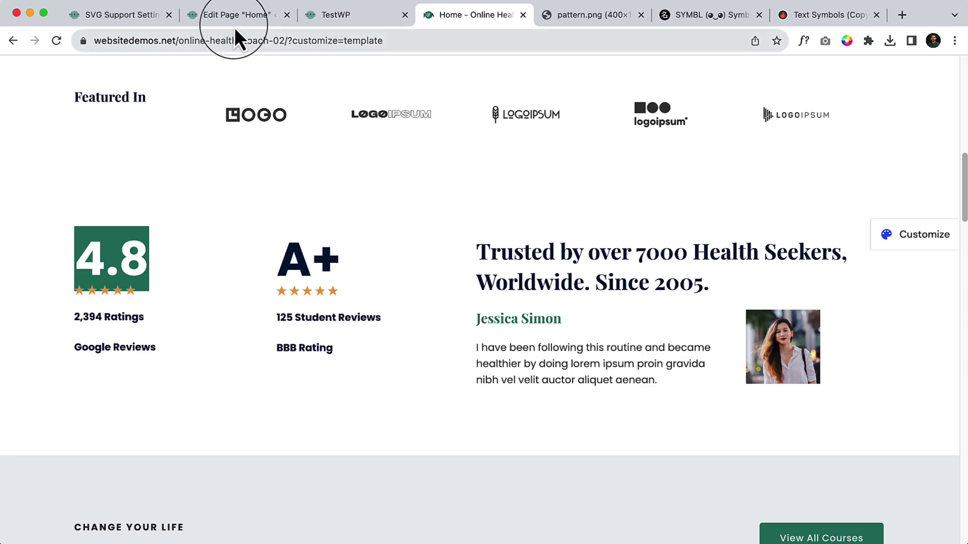
click(244, 18)
click(378, 15)
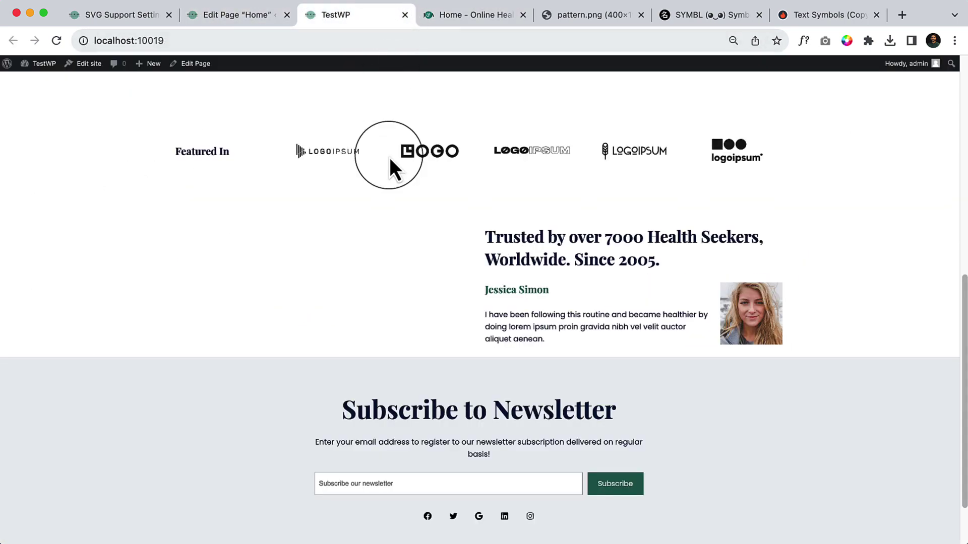
click(476, 19)
click(804, 41)
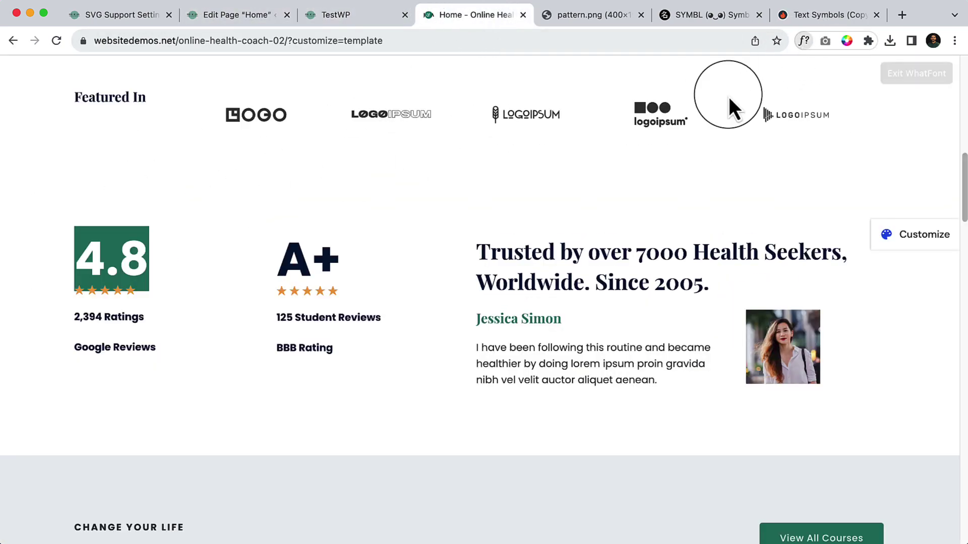
click(137, 264)
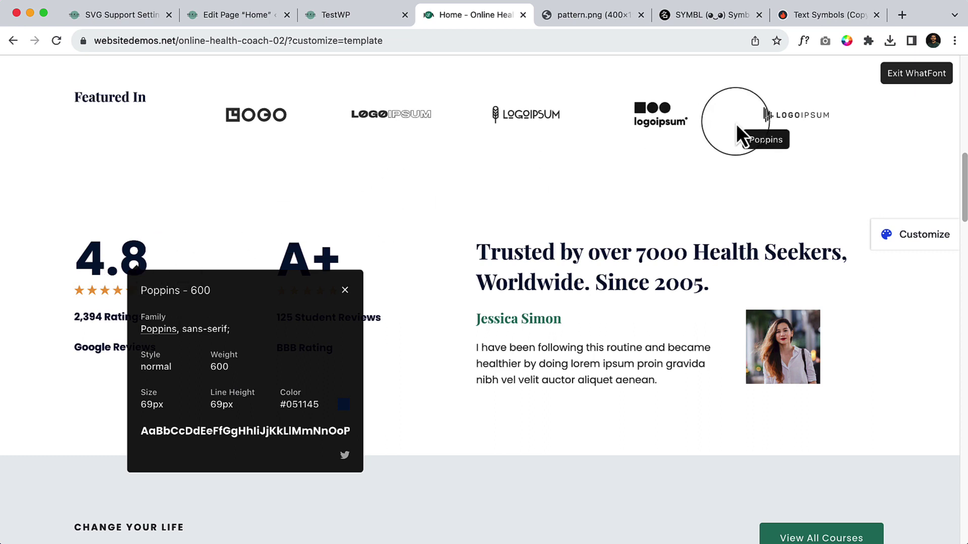
click(923, 76)
click(264, 16)
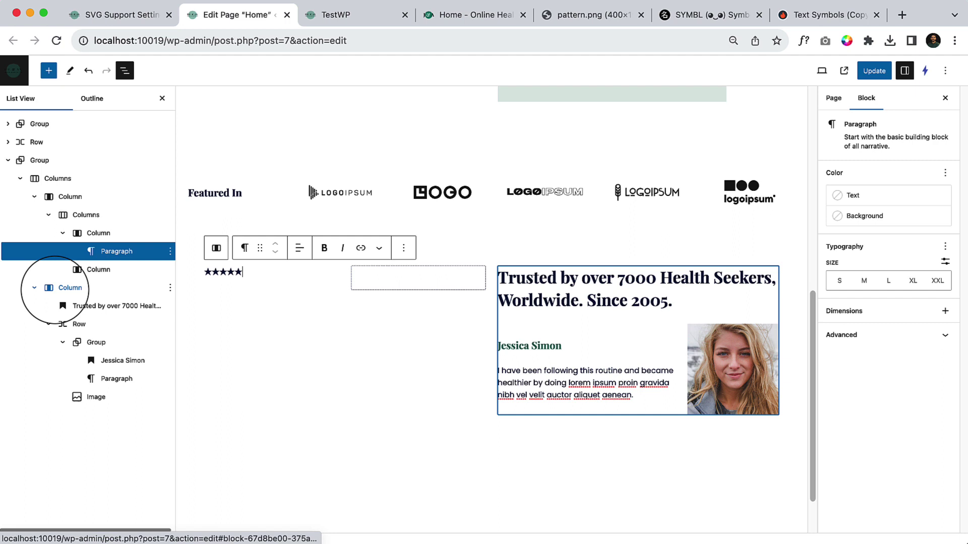
Start a new 4.8 paragraph with a custom 70px font size.
key(Return)
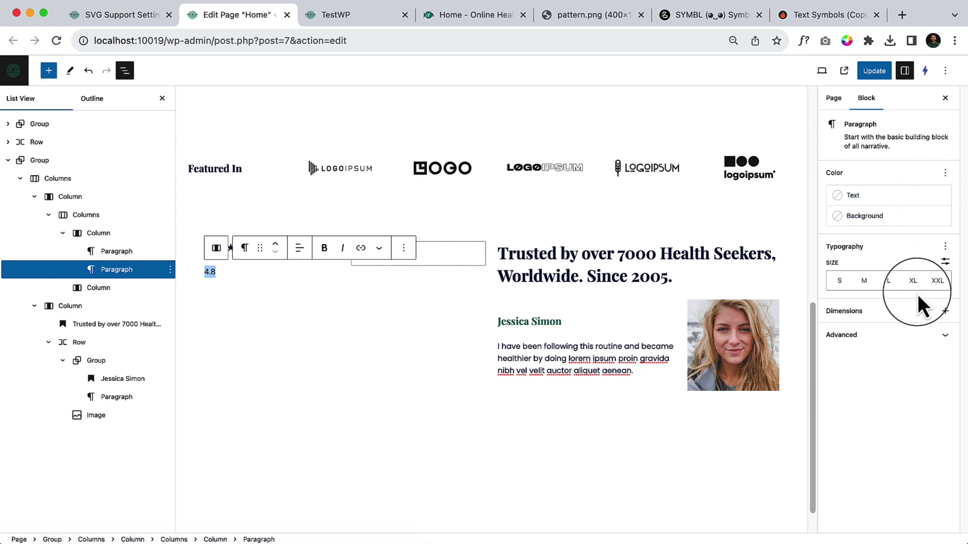
click(946, 248)
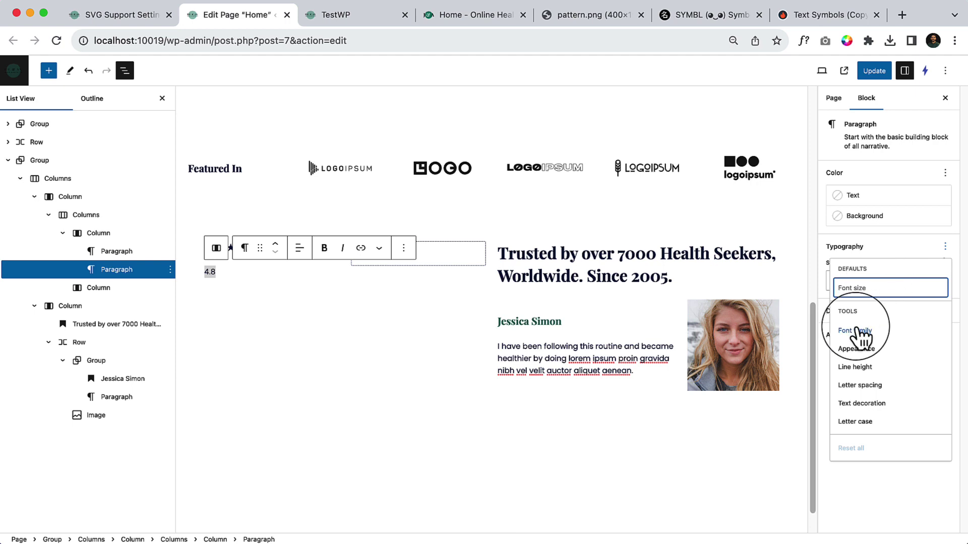
click(873, 504)
click(945, 262)
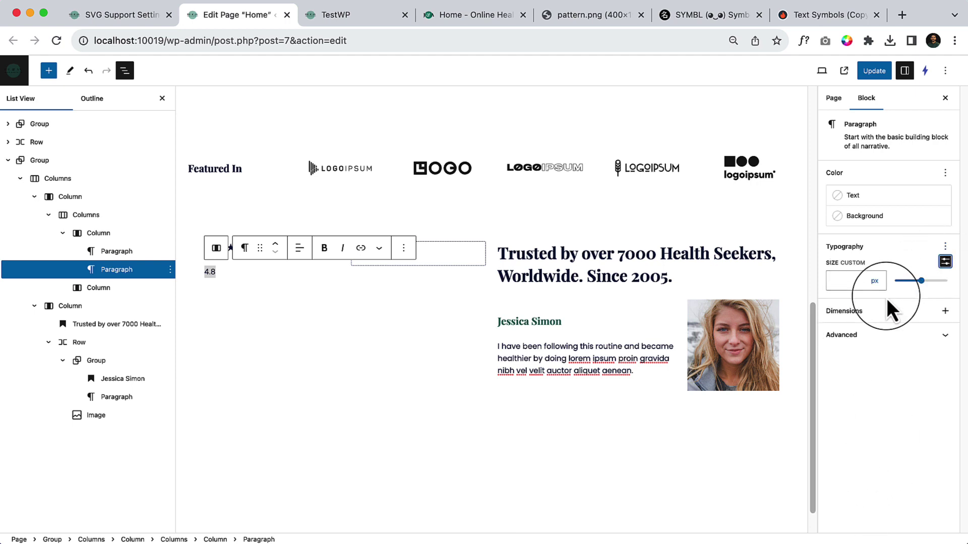
text(70)
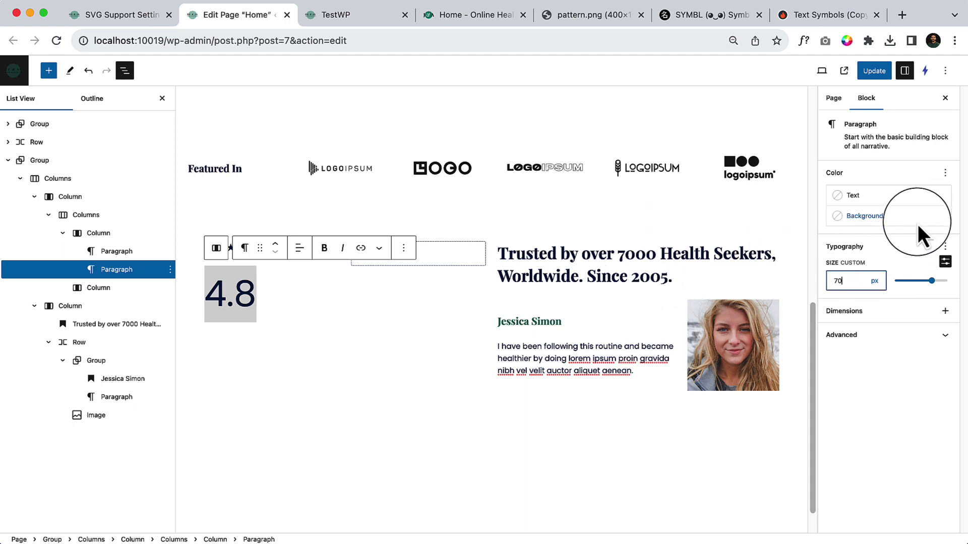
Make 4.8 bold and move it above the row of stars.
click(945, 246)
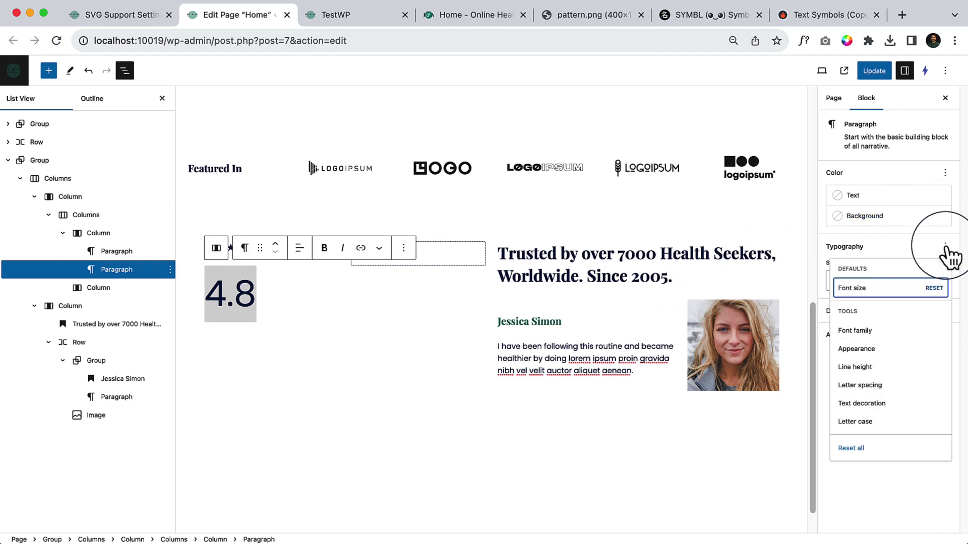
click(859, 349)
click(864, 525)
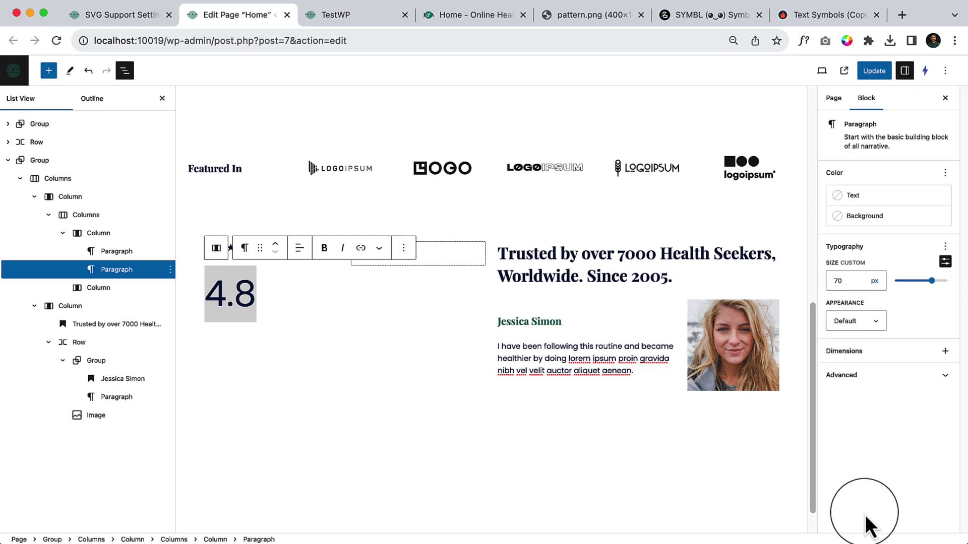
click(877, 322)
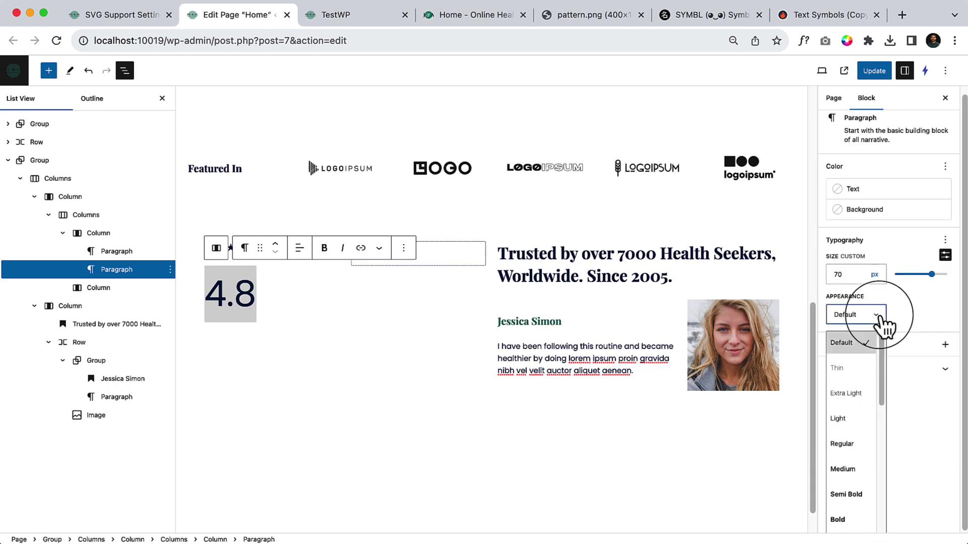
click(852, 527)
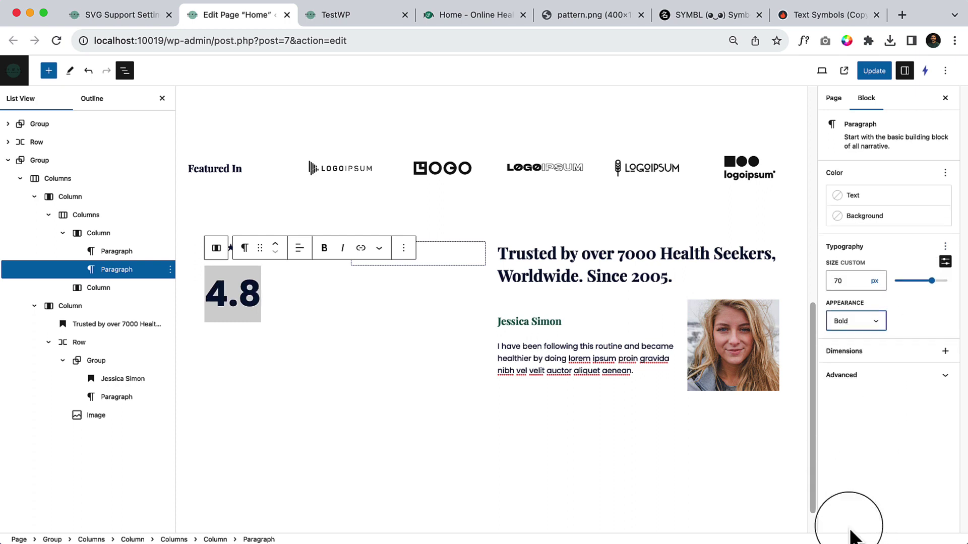
click(275, 244)
drag(251, 342, 205, 338)
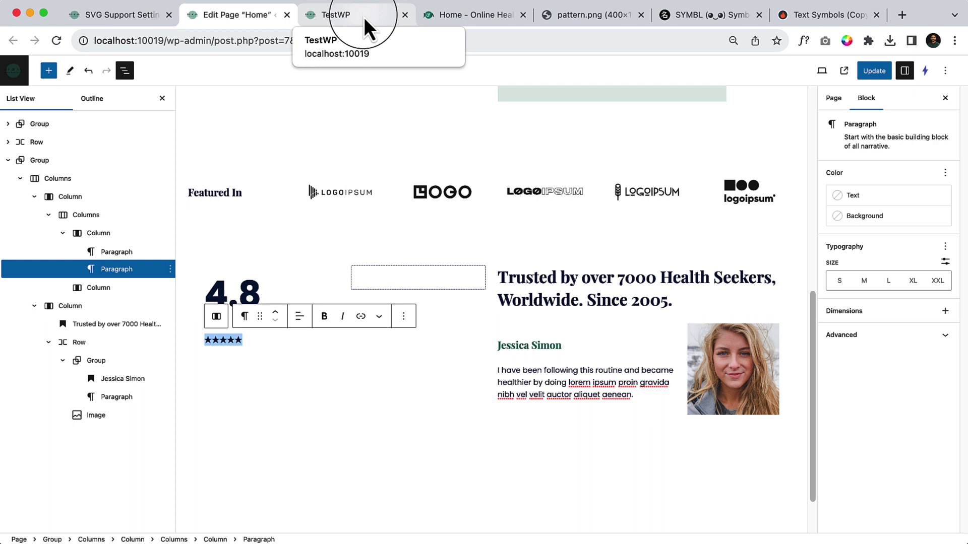
Colour the stars Luminous vivid amber at medium size.
click(847, 217)
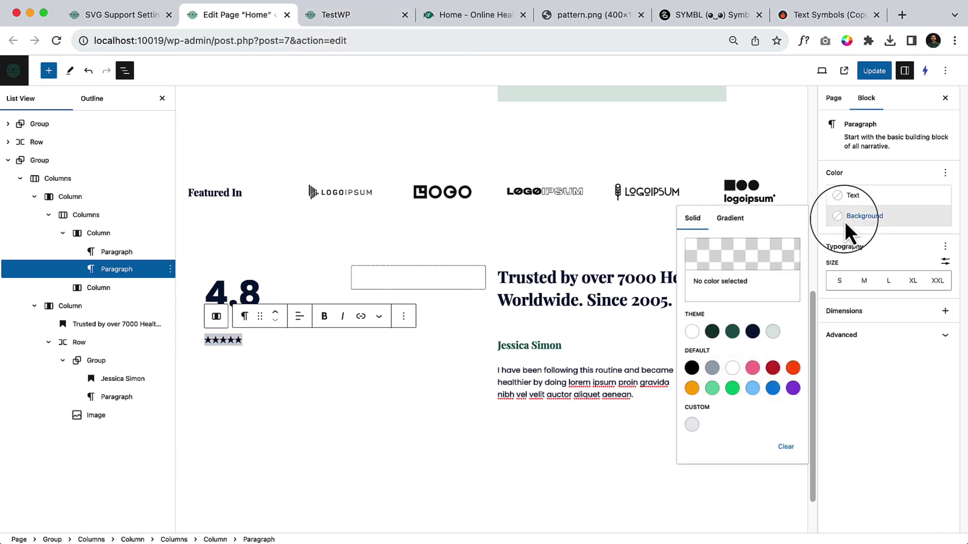
click(691, 389)
key(super+z)
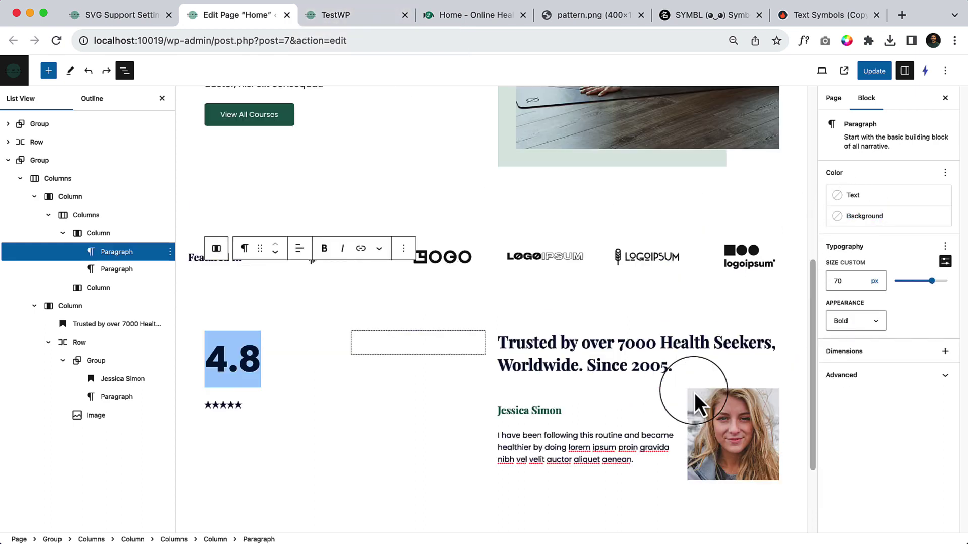
double_click(217, 405)
click(830, 198)
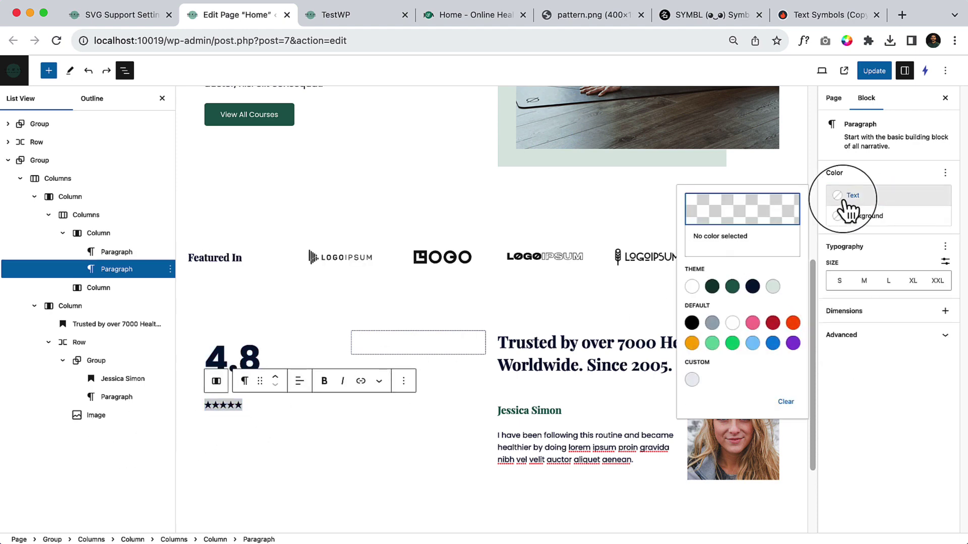
click(692, 343)
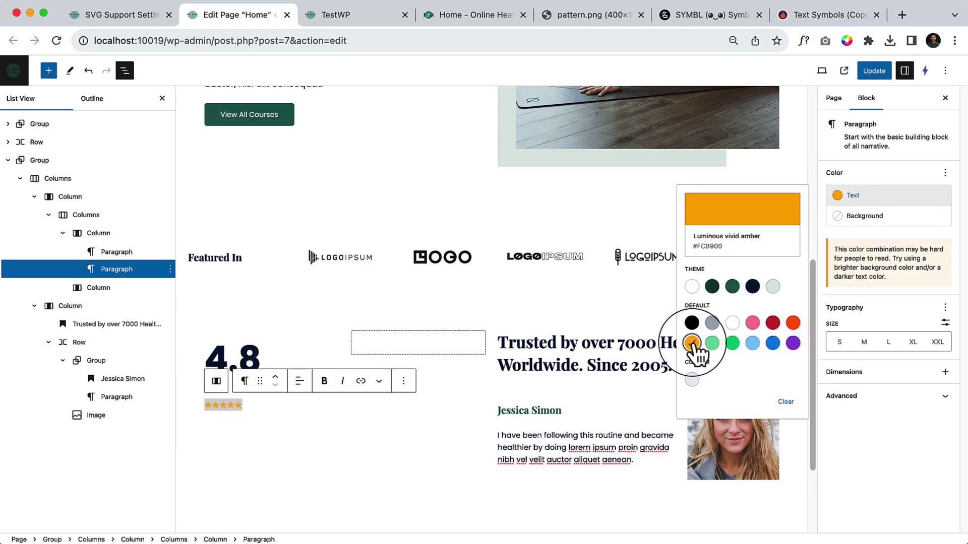
click(889, 345)
click(865, 345)
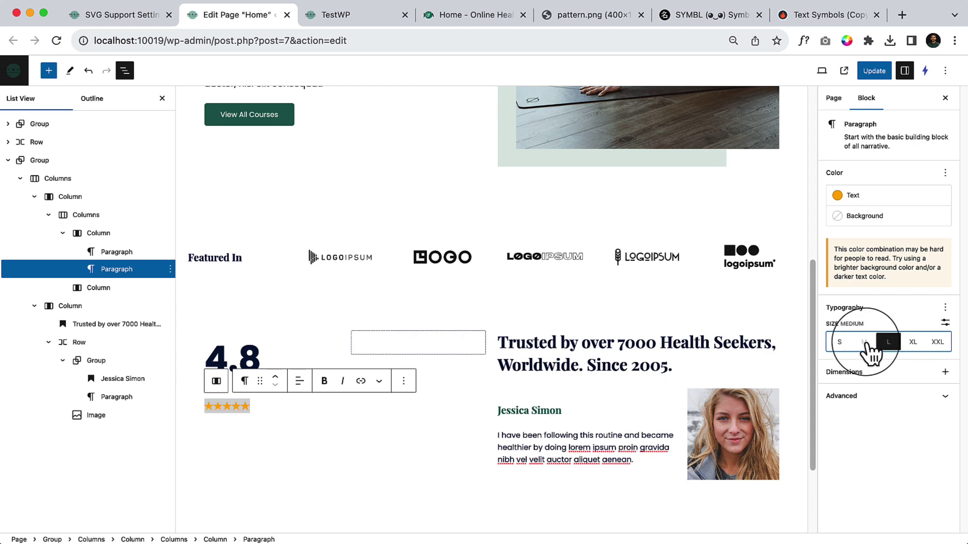
click(311, 434)
click(274, 403)
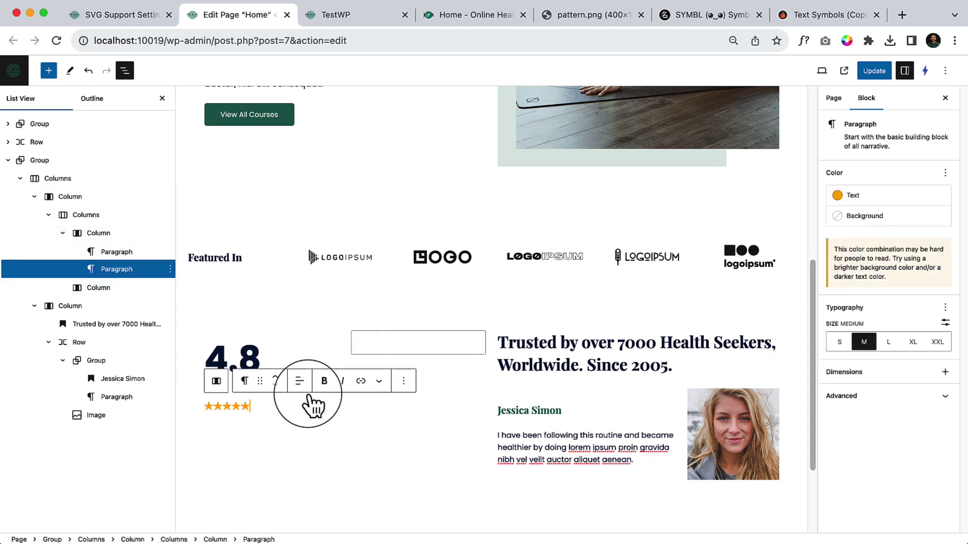
Copy '2,394 Ratings' from the demo into a paragraph under the stars, with an empty paragraph below.
click(353, 17)
click(456, 23)
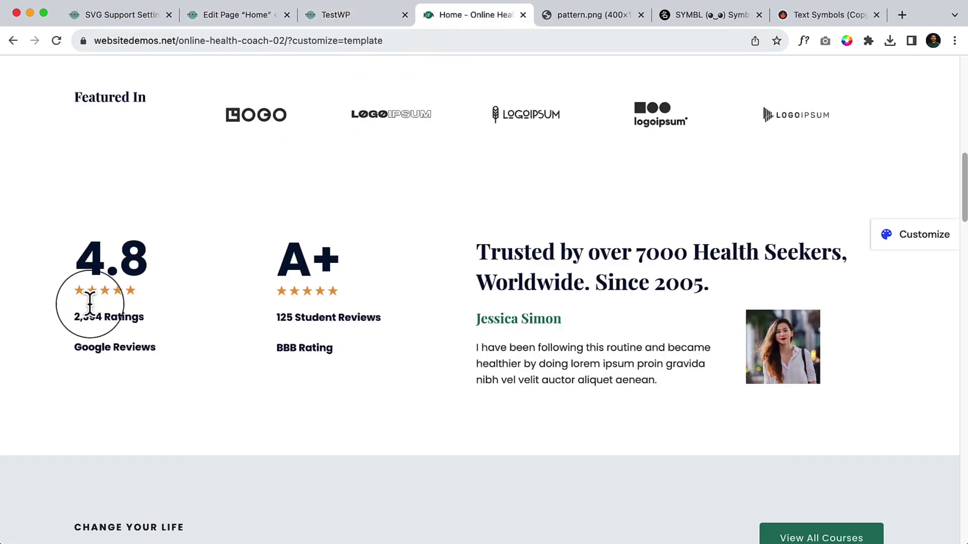
triple_click(81, 317)
right_click(91, 317)
click(113, 343)
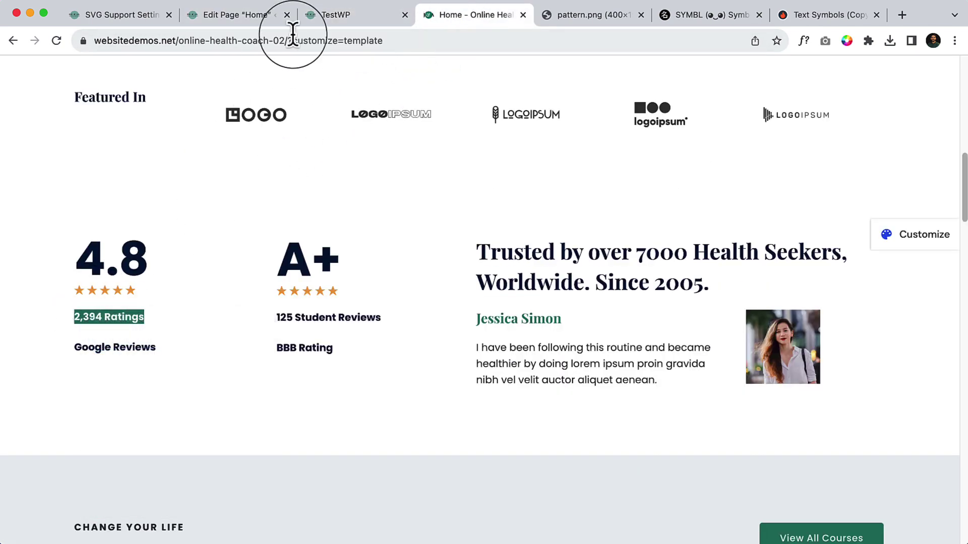
click(222, 14)
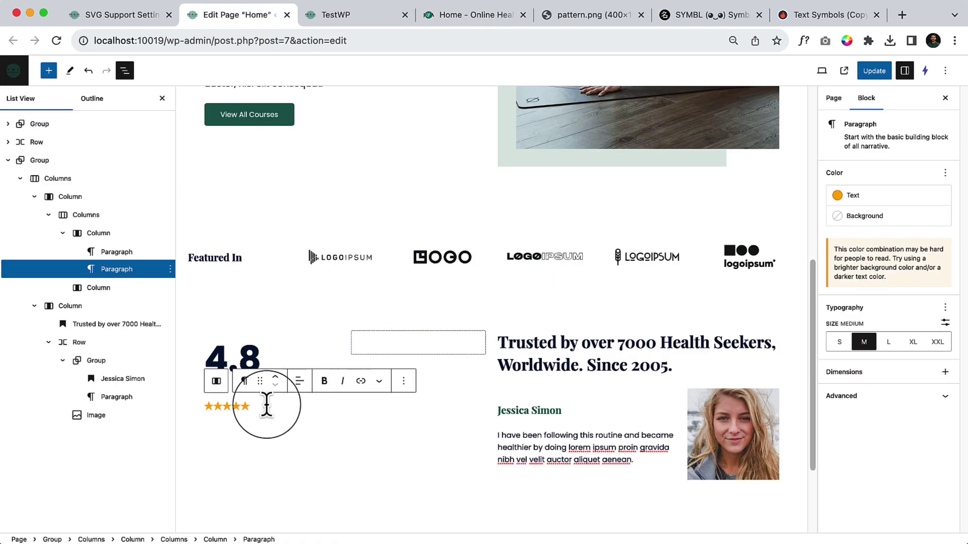
key(Return)
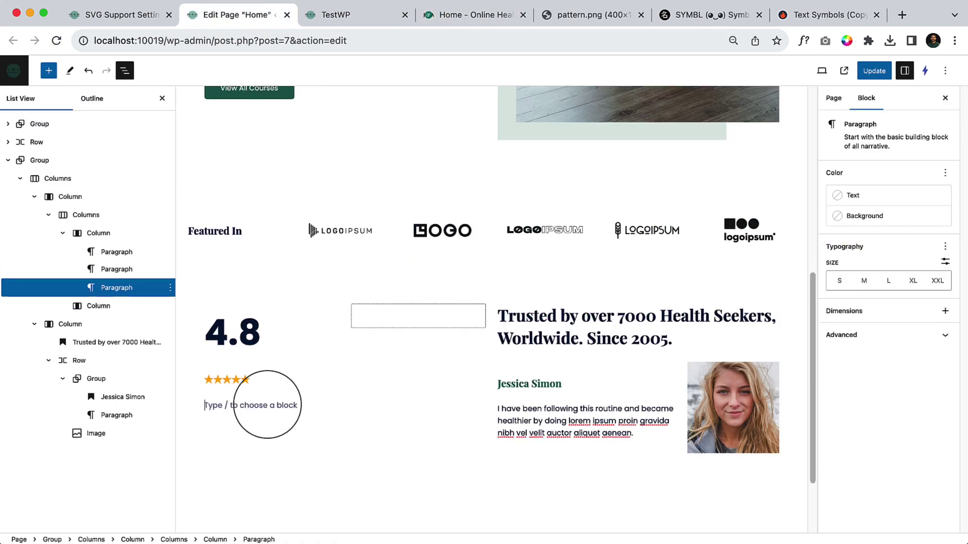
key(Return)
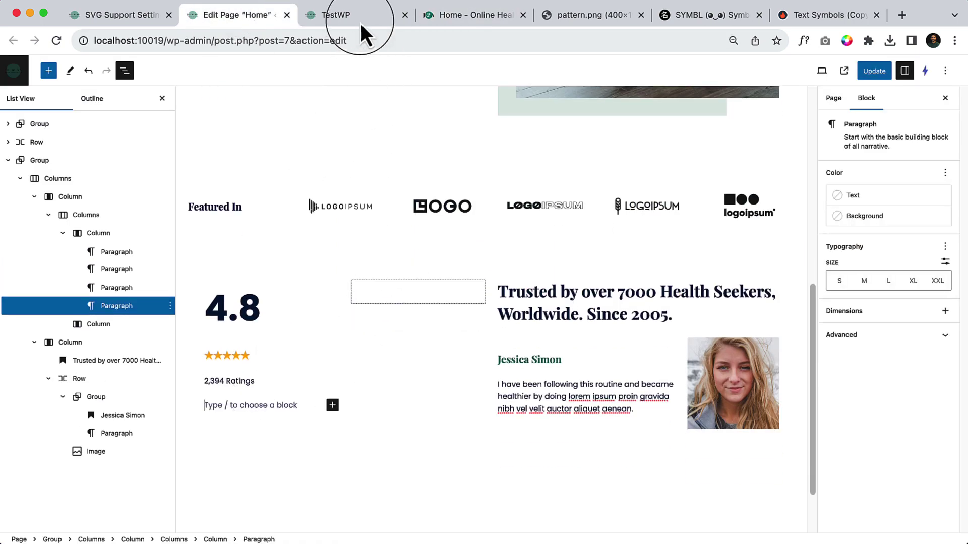
click(361, 23)
Select 'Google Reviews' on the demo and confirm with WhatFont the ratings text is Poppins 700, 15px.
click(430, 16)
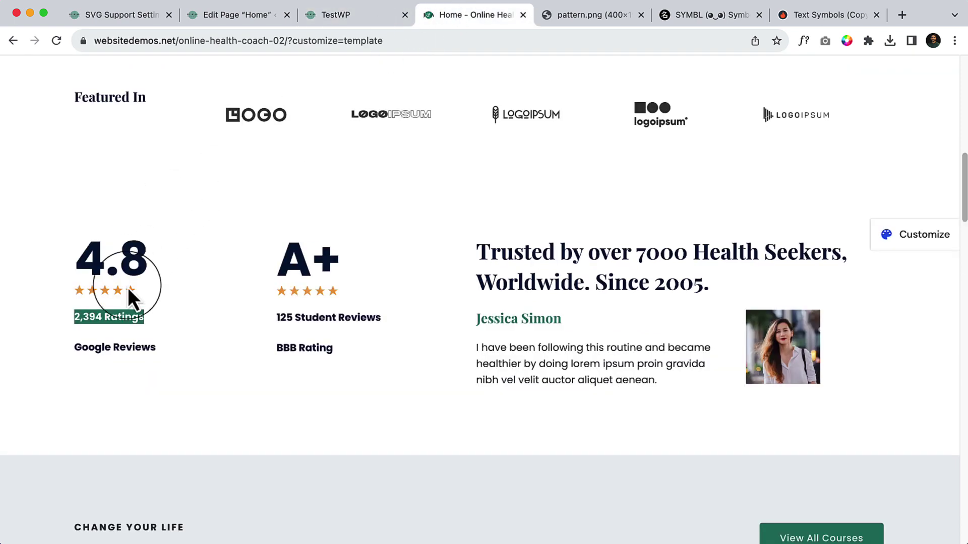
triple_click(121, 348)
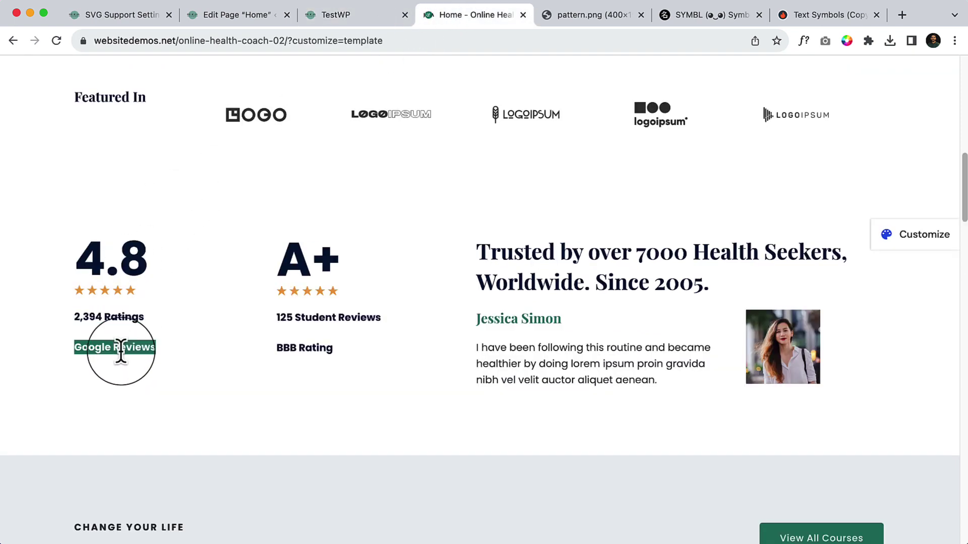
click(805, 41)
click(113, 318)
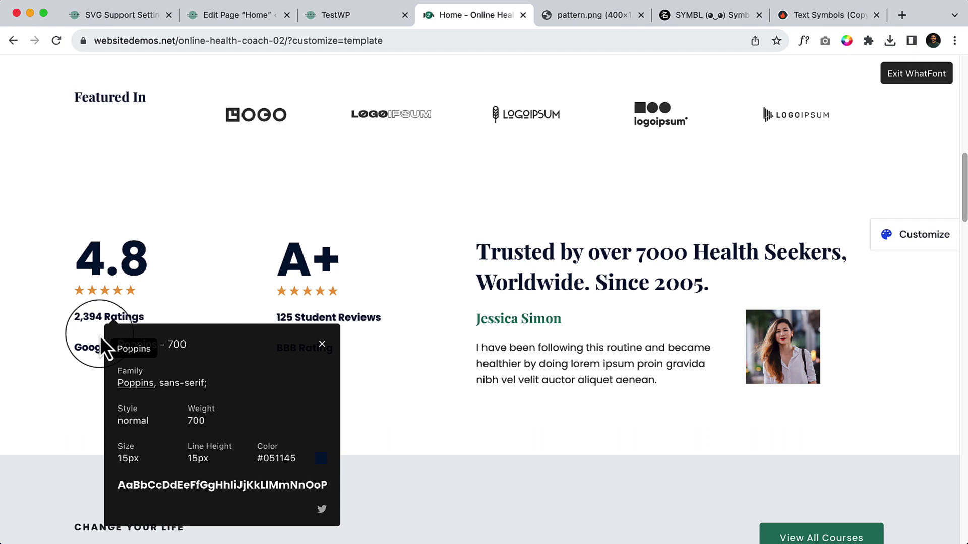
click(83, 354)
click(273, 356)
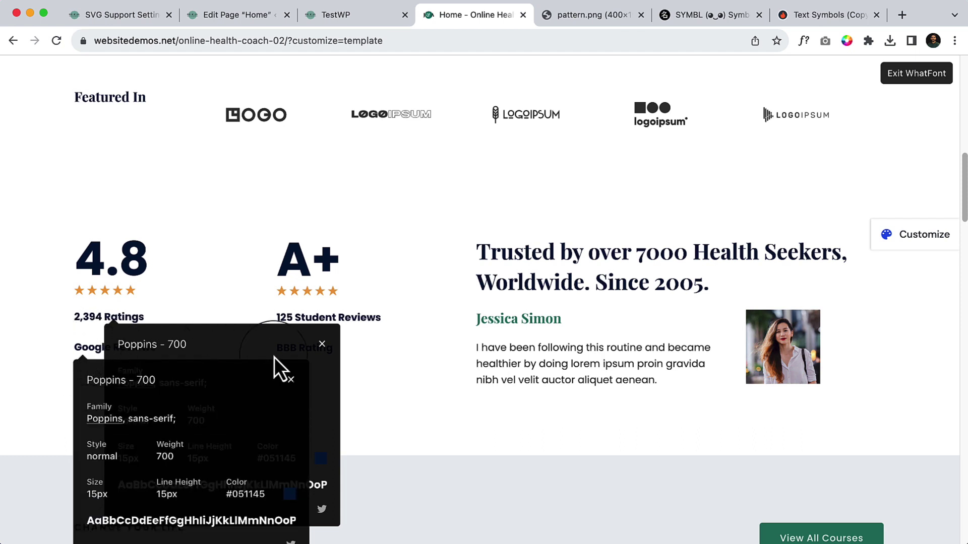
click(239, 17)
Paste 'Google Reviews' into the empty paragraph and set its appearance to Bold.
click(262, 377)
key(super+v)
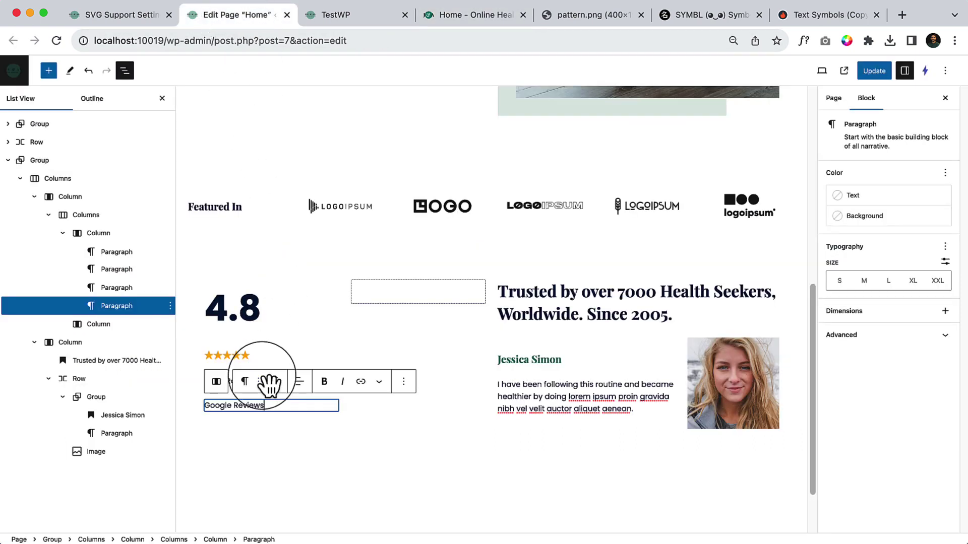
click(946, 247)
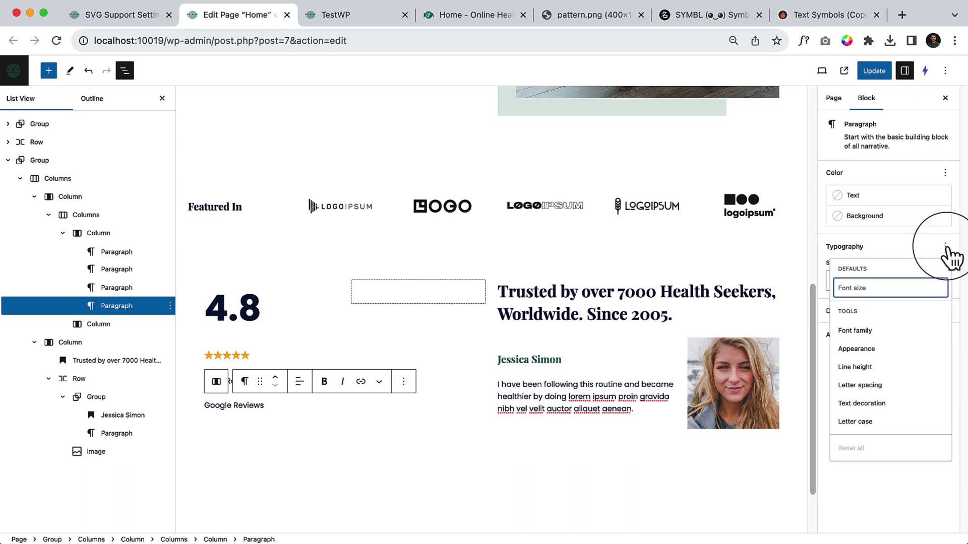
click(892, 351)
click(897, 522)
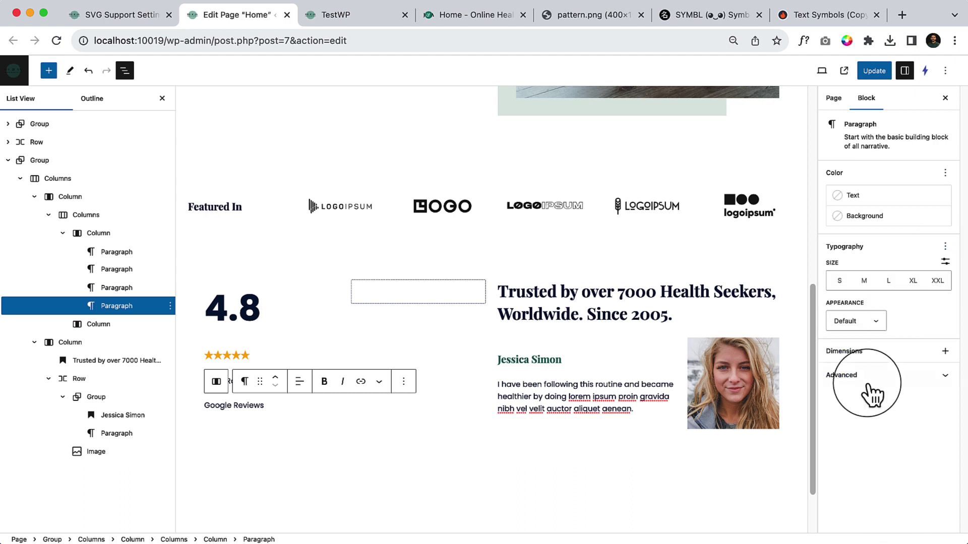
click(860, 325)
click(852, 514)
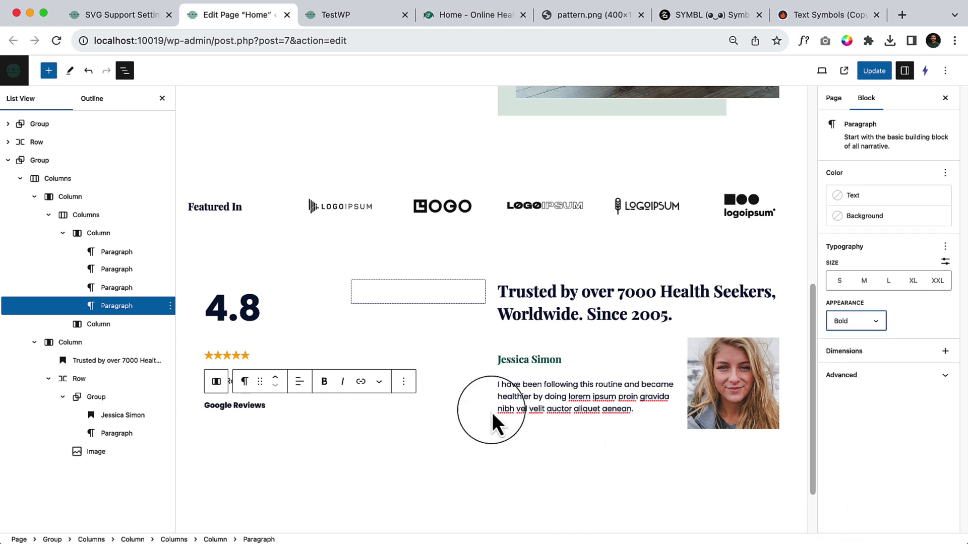
Set the '2,394 Ratings' paragraph's appearance to Bold.
click(361, 459)
click(268, 381)
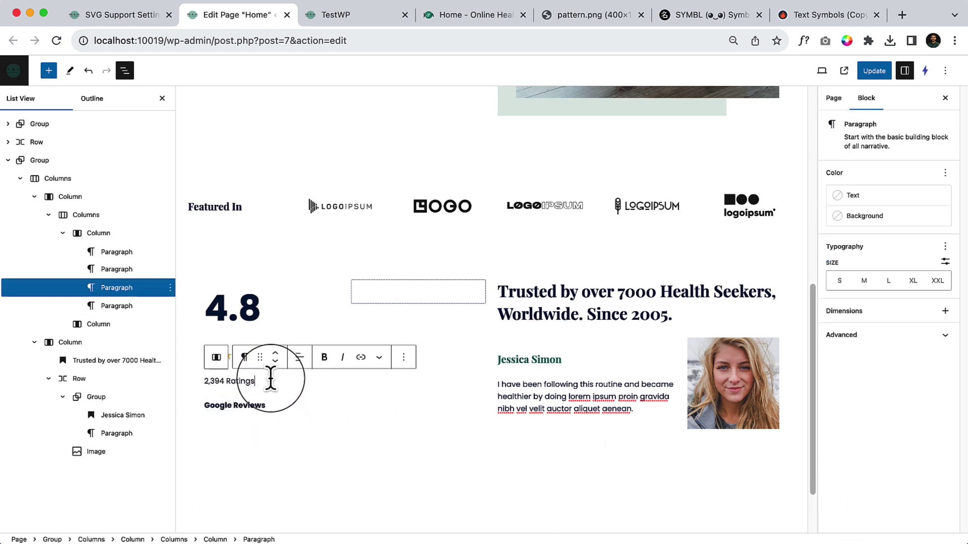
click(945, 247)
click(892, 349)
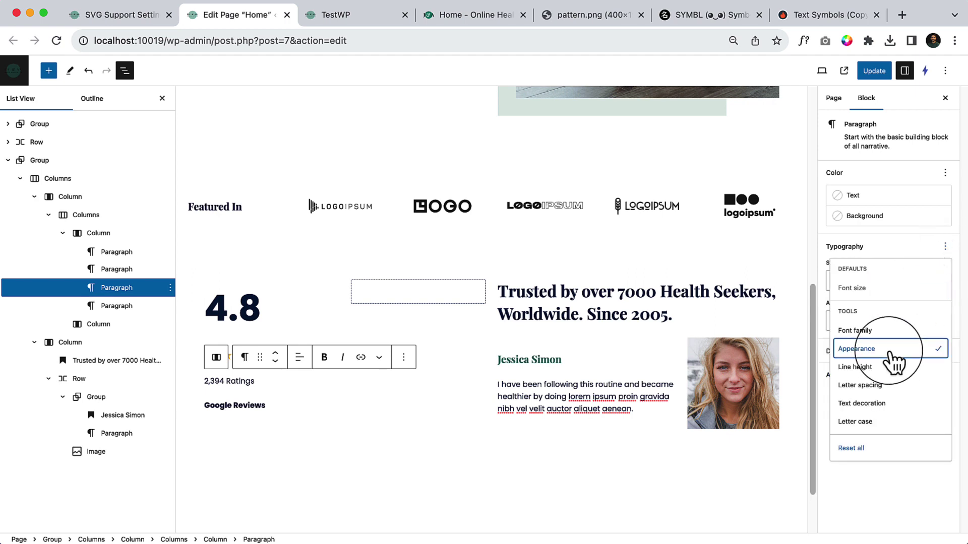
click(873, 491)
click(868, 319)
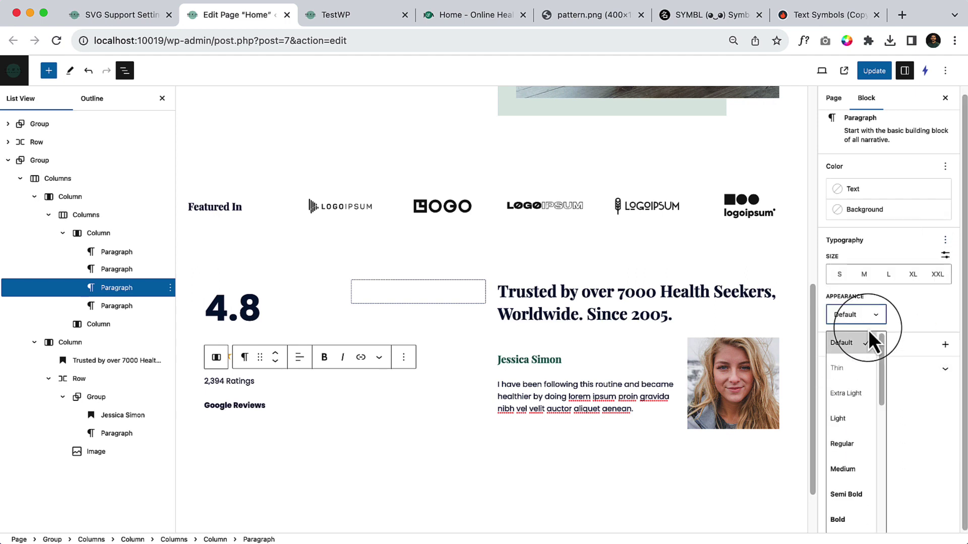
click(863, 516)
Select the inner column holding the 4.8 ratings stack.
click(379, 427)
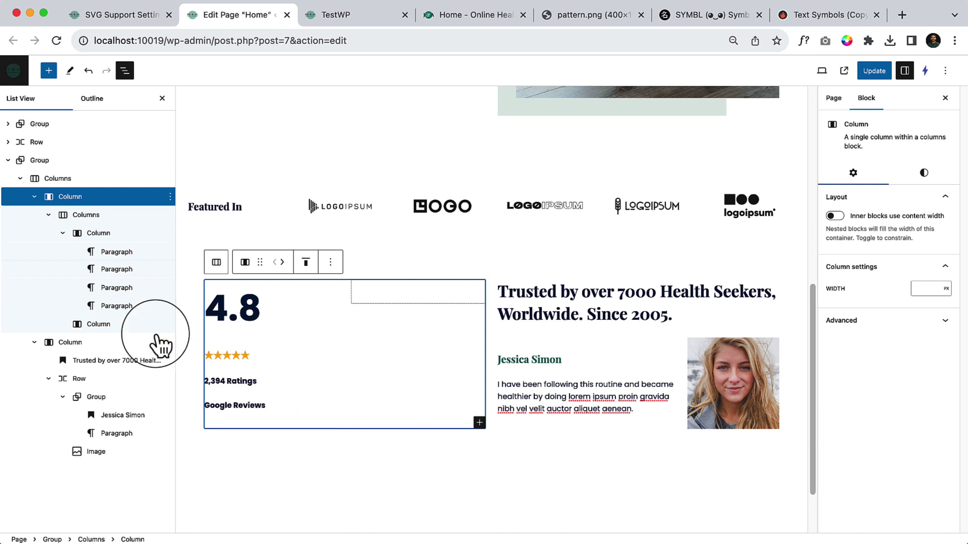
click(98, 233)
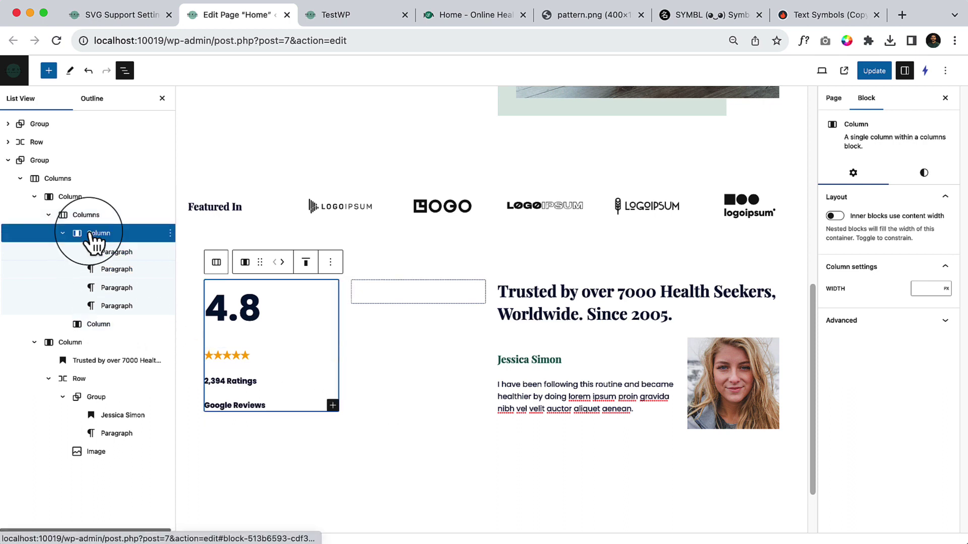
click(235, 339)
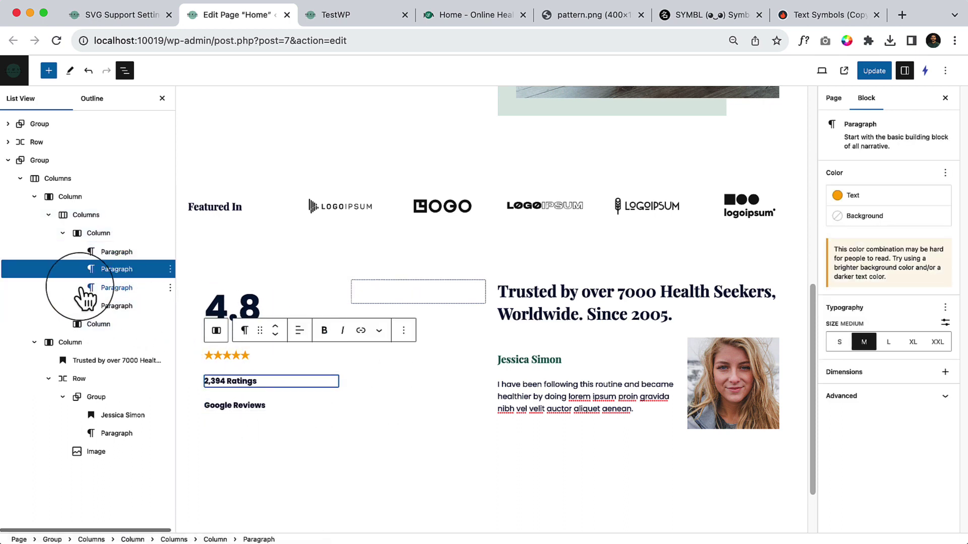
click(102, 251)
click(109, 234)
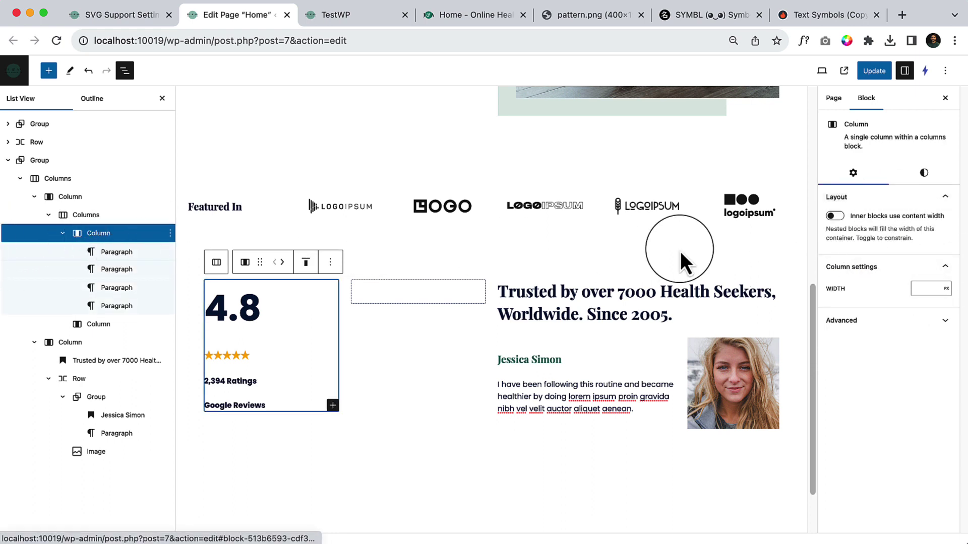
Give the inner column a custom 12 px block spacing and compare it with the reference demo.
click(923, 173)
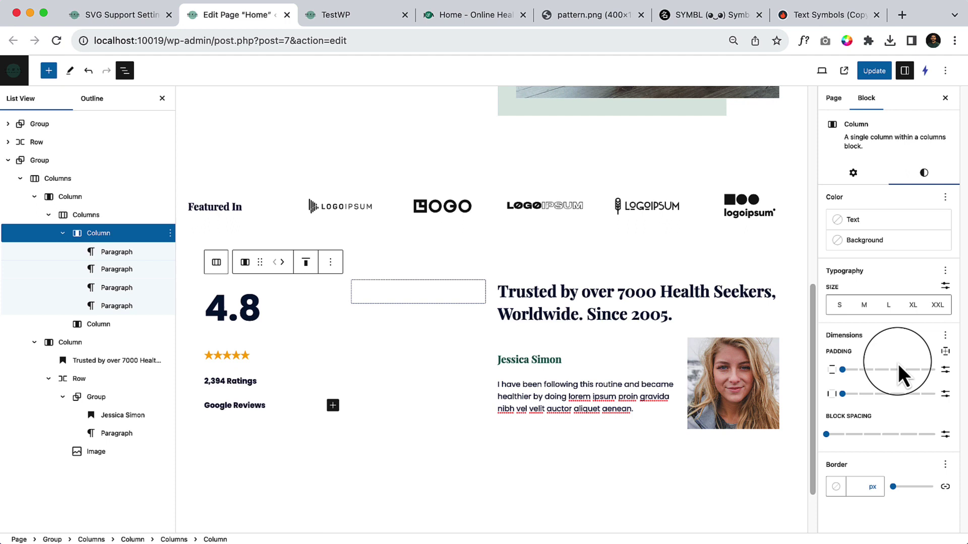
mouse_move(827, 436)
mouse_down()
mouse_move(844, 437)
mouse_move(833, 446)
mouse_up()
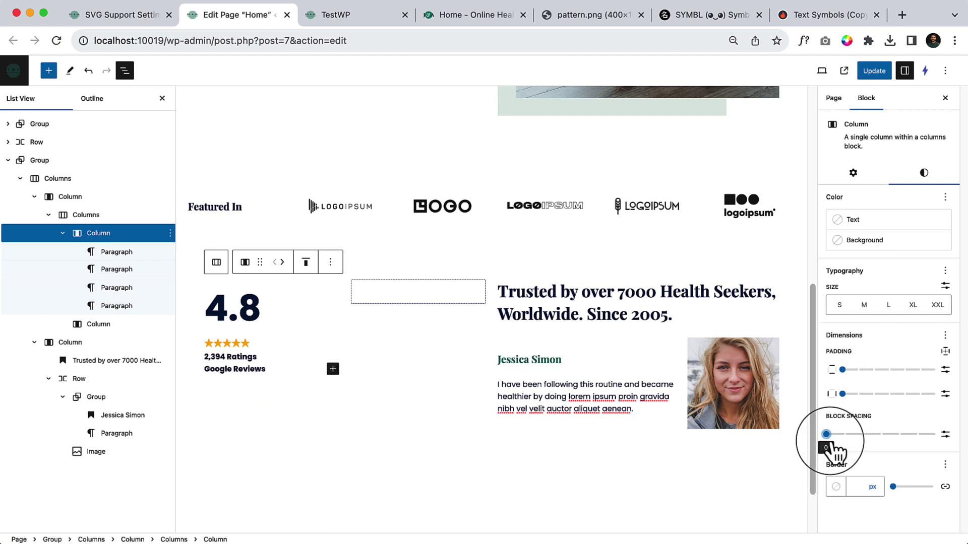
click(945, 434)
drag(883, 435, 890, 449)
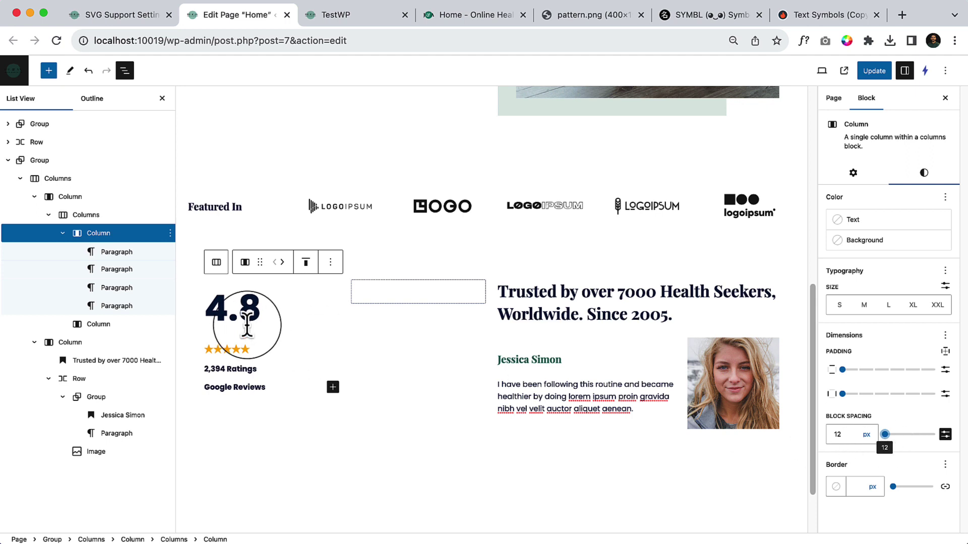
click(471, 23)
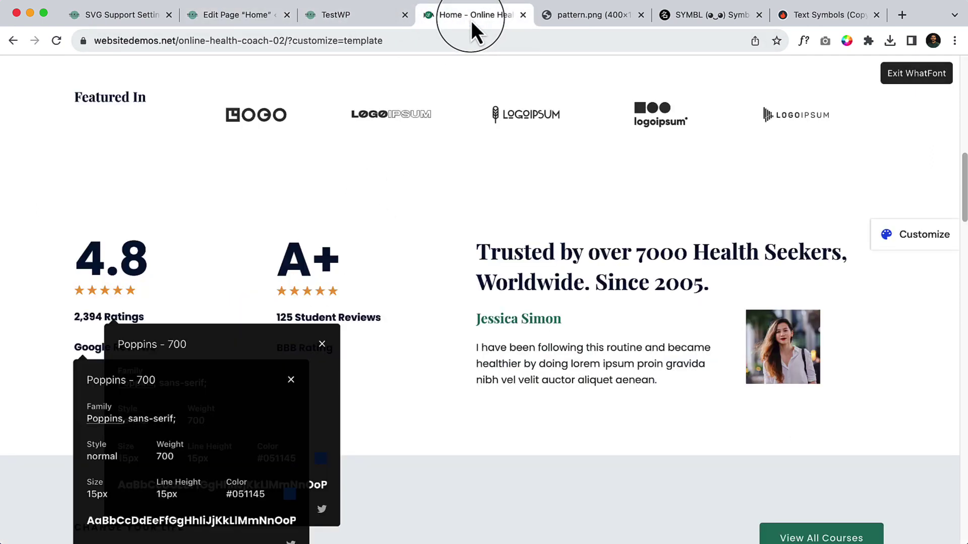
click(320, 355)
click(292, 381)
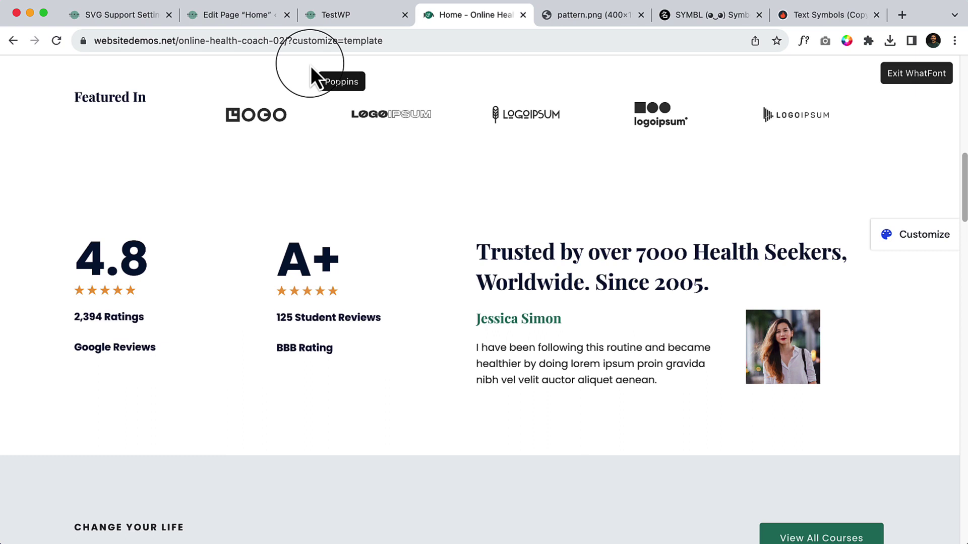
click(246, 14)
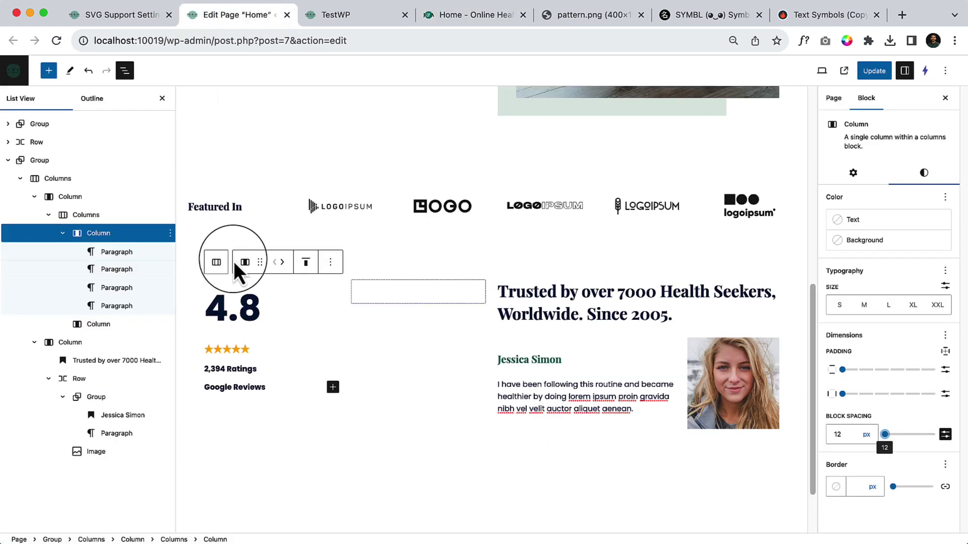
Switch the orange star row under 4.8 to a custom font size.
click(231, 347)
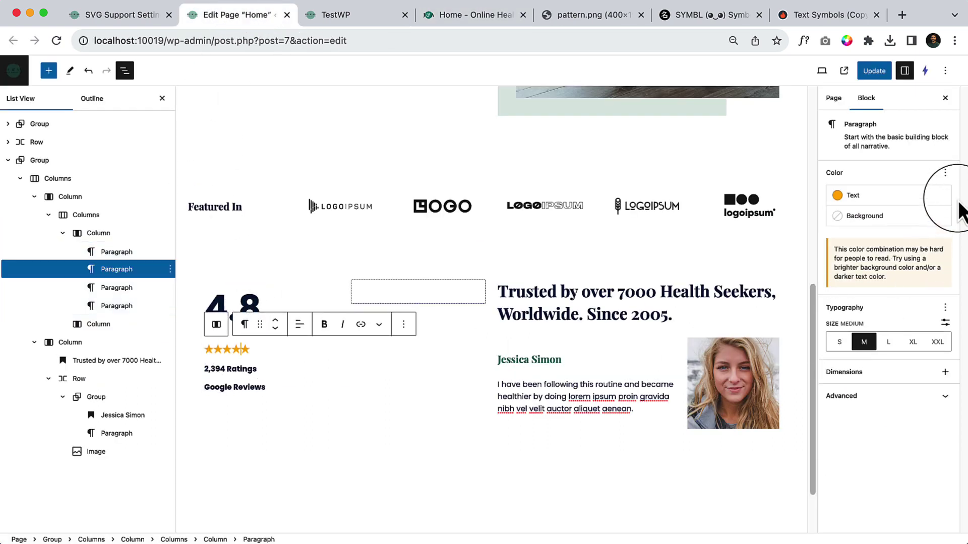
click(945, 321)
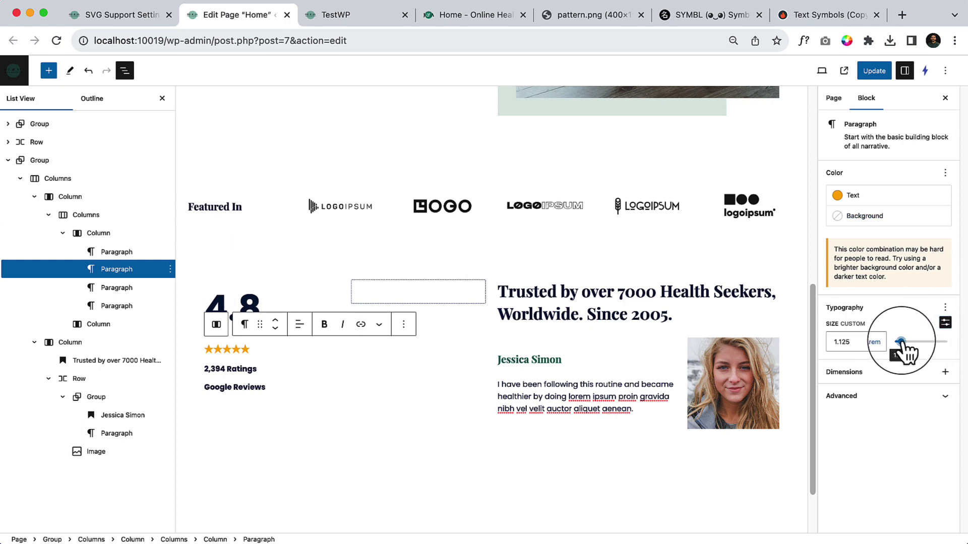
click(902, 342)
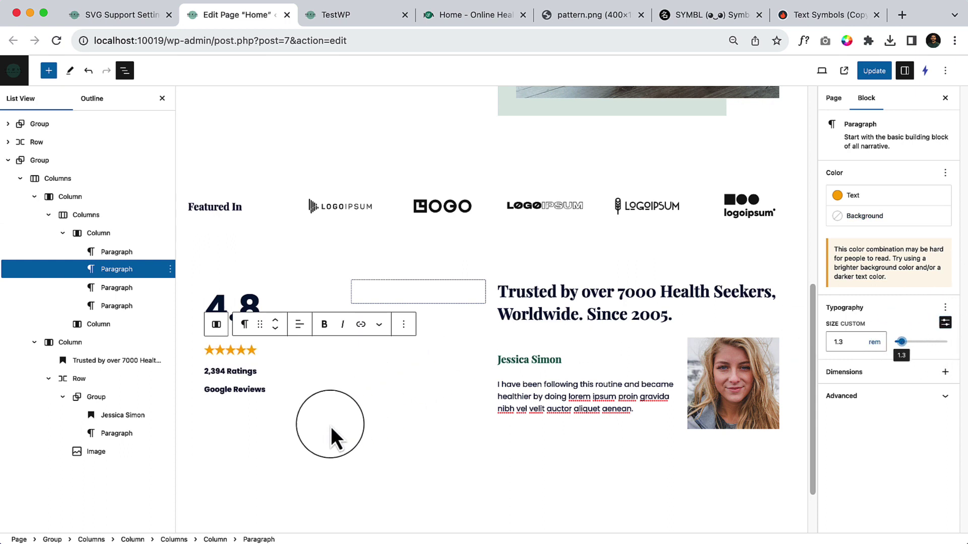
click(945, 173)
click(921, 428)
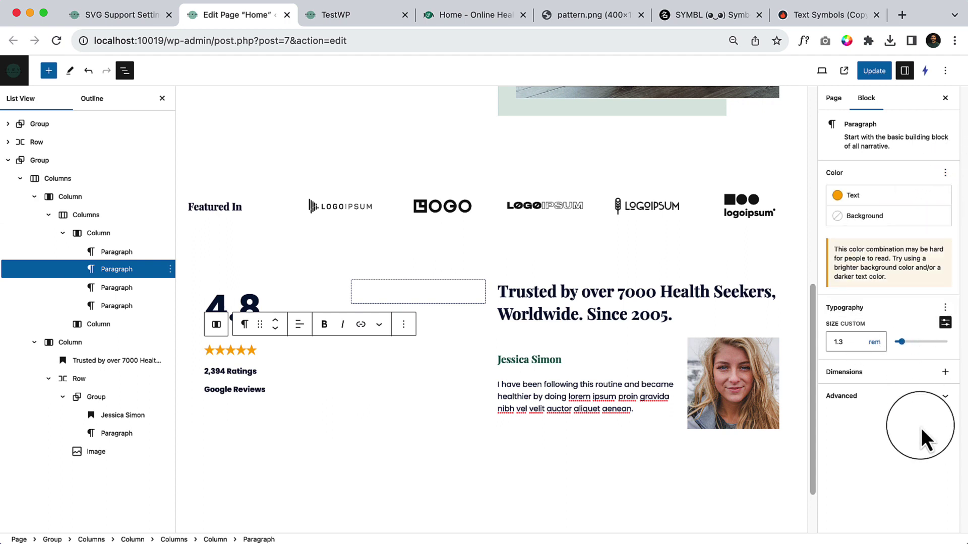
Add 5 px letter spacing to the stars, settle the size at 1.08 rem, and compare with the demo.
click(946, 307)
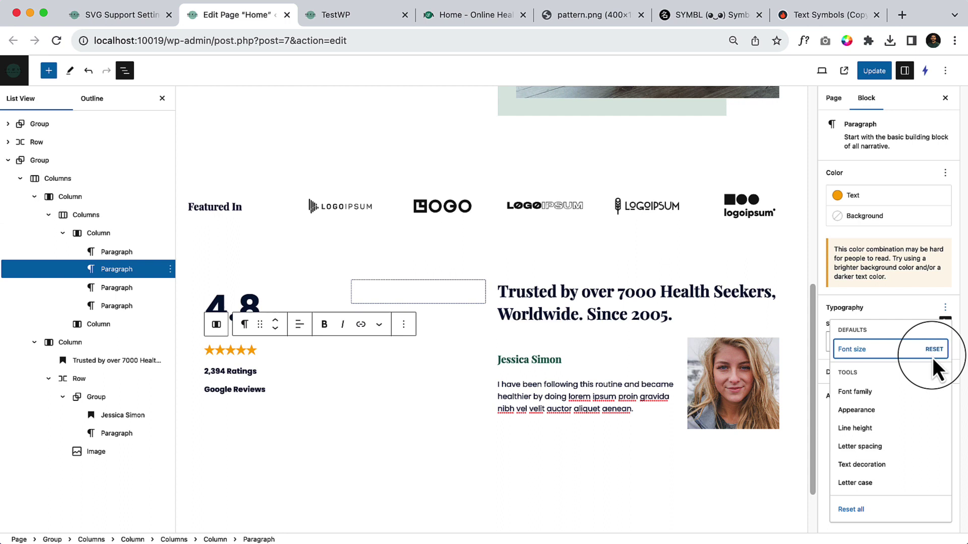
click(868, 450)
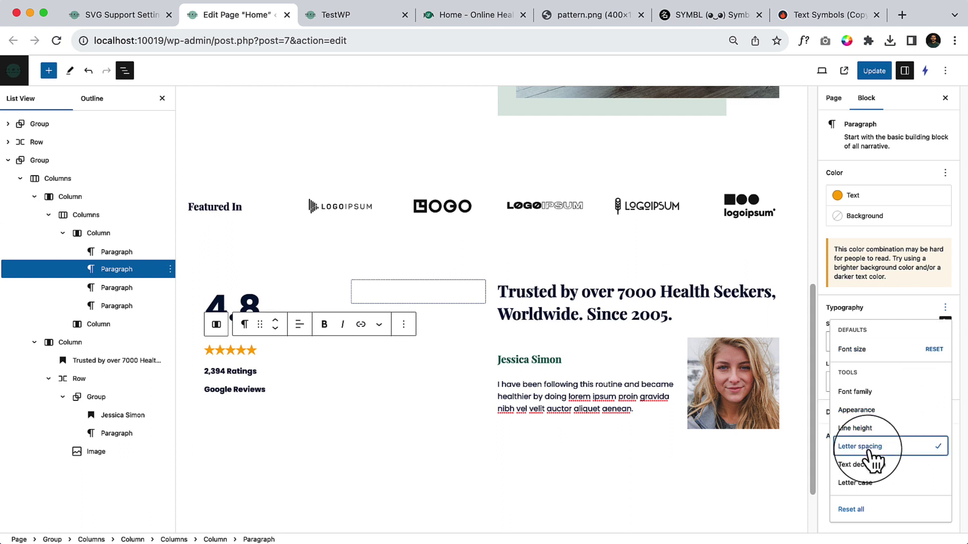
click(822, 481)
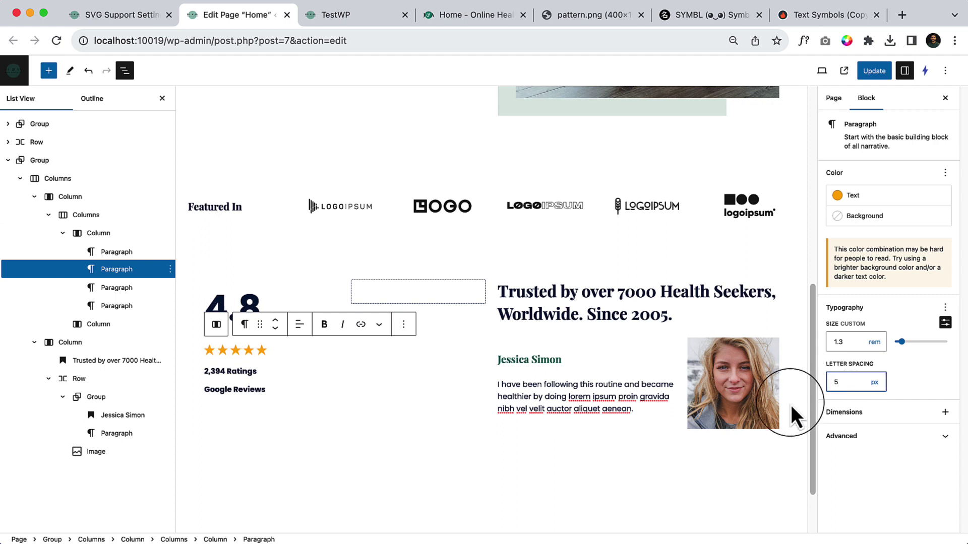
click(860, 342)
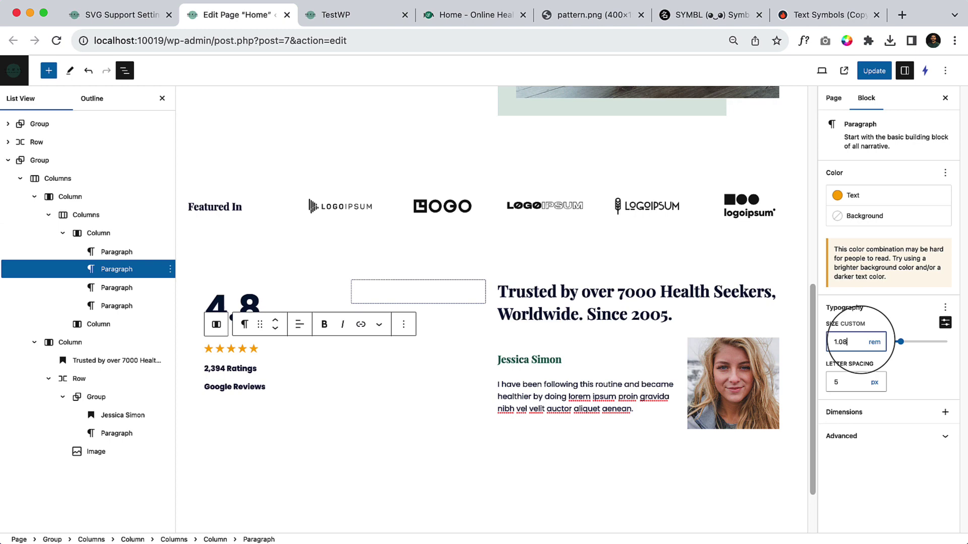
click(352, 20)
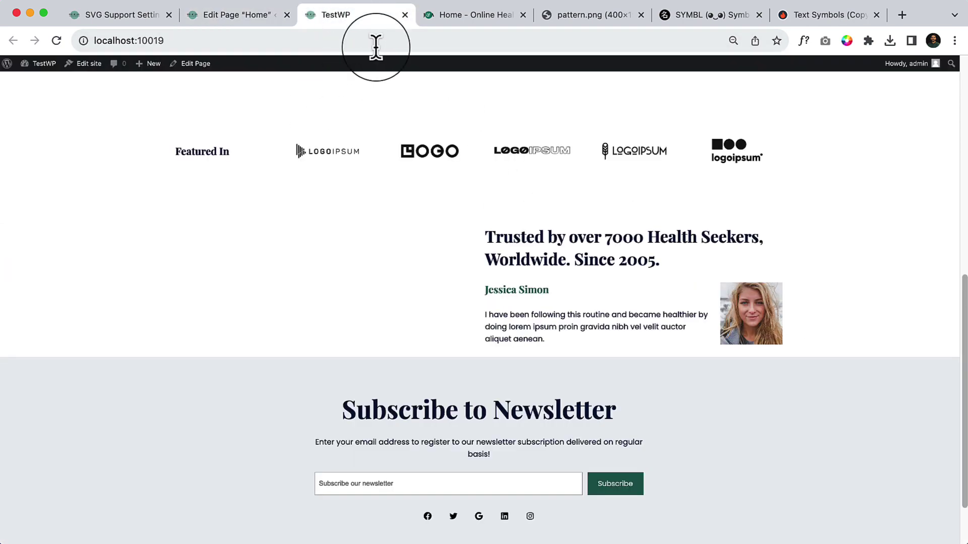
click(442, 20)
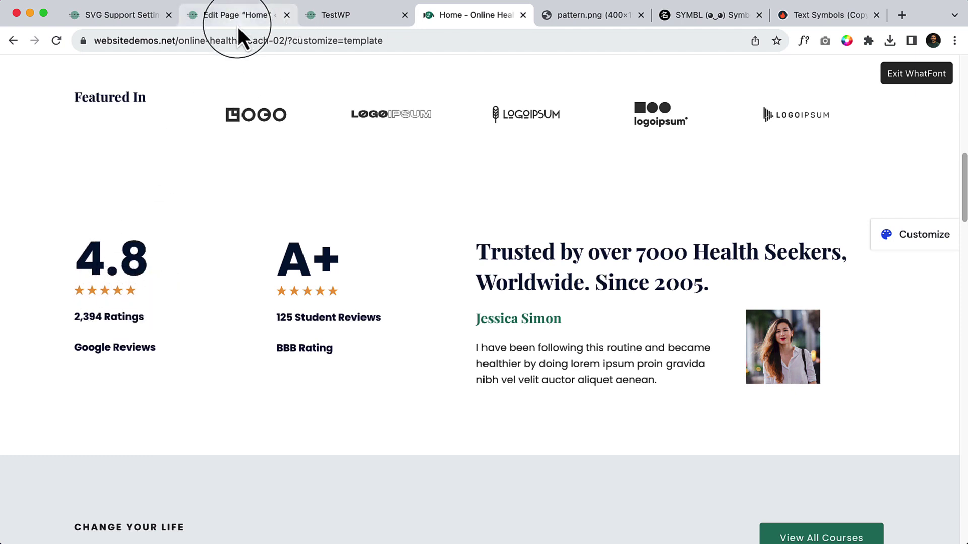
Select the 4.8 paragraph and enable its Line height setting.
click(253, 23)
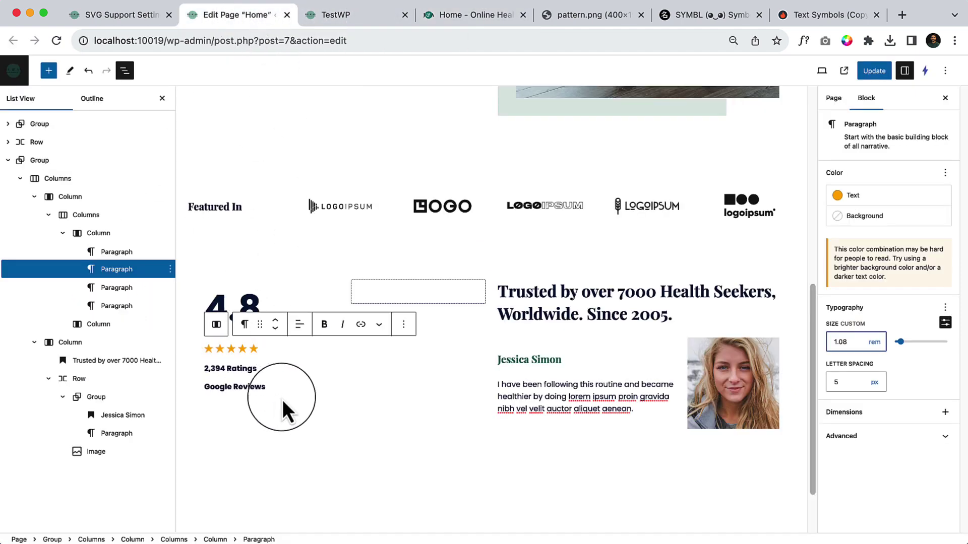
click(271, 299)
click(273, 302)
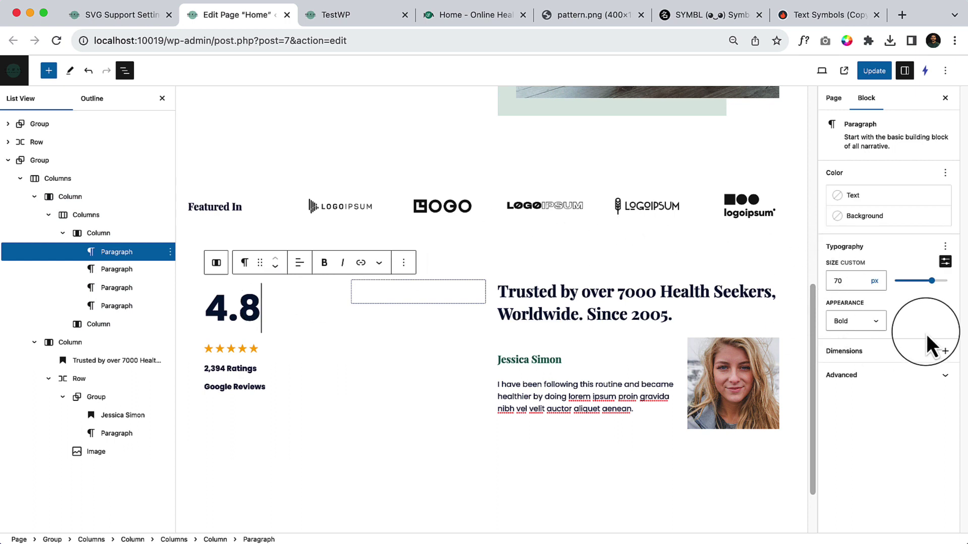
double_click(231, 307)
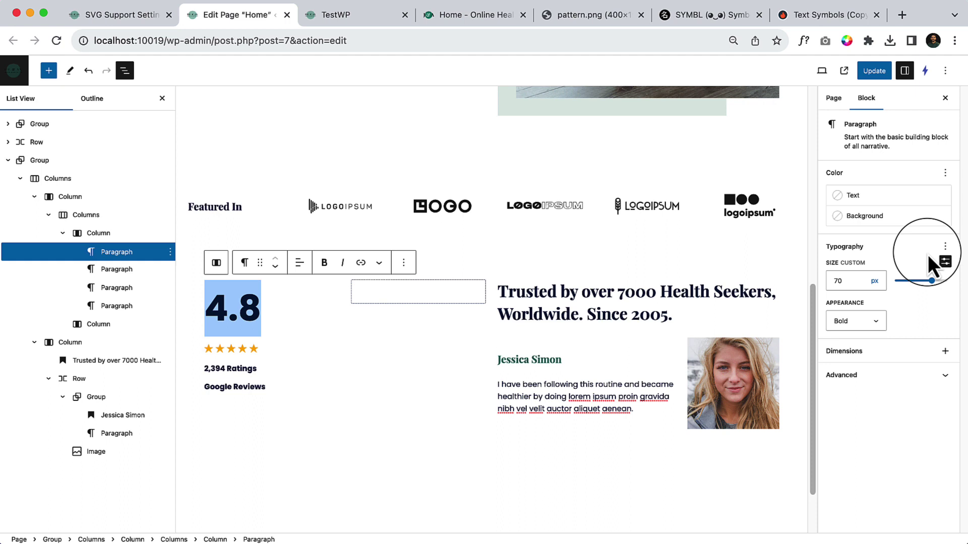
click(945, 246)
click(885, 366)
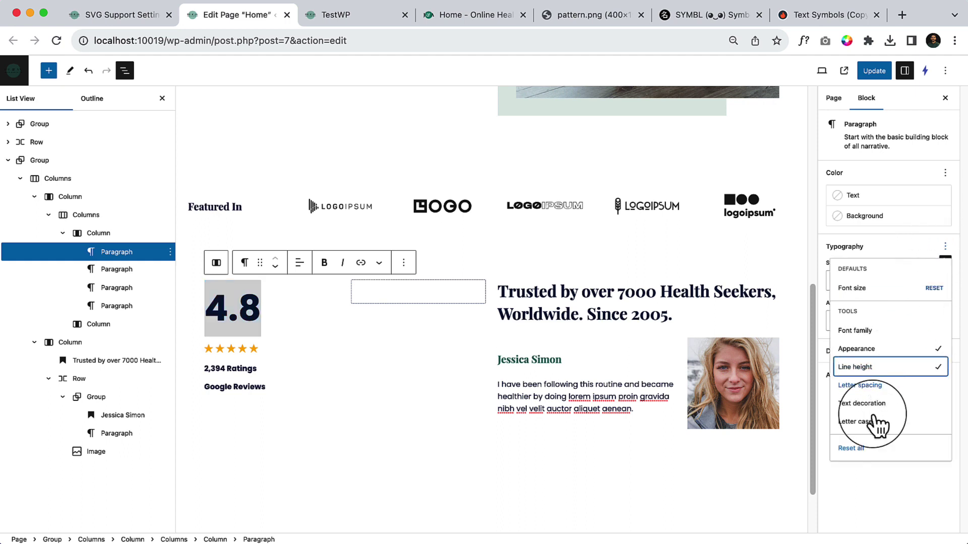
click(867, 466)
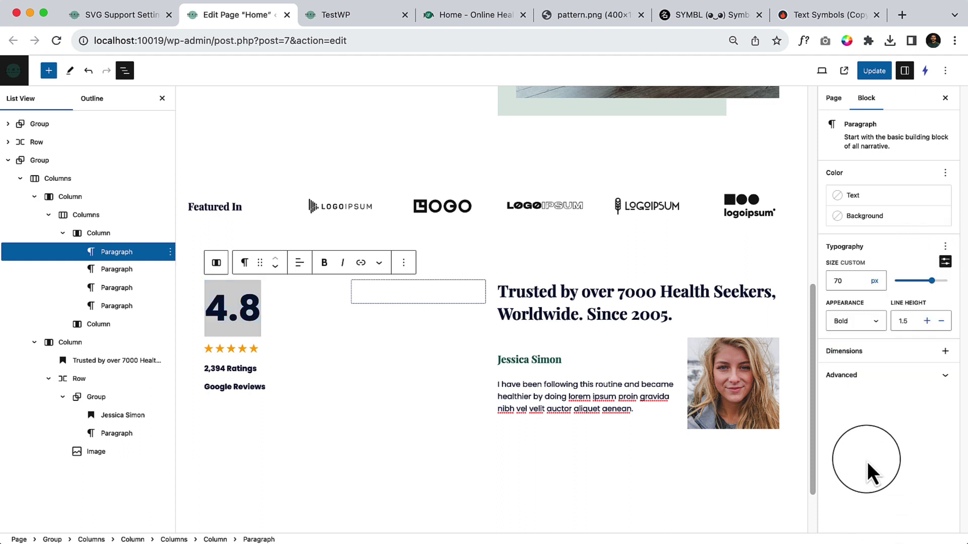
Lower the 4.8 line height to 0.8 so the stars sit right beneath it.
click(941, 321)
click(941, 321)
click(942, 322)
click(942, 321)
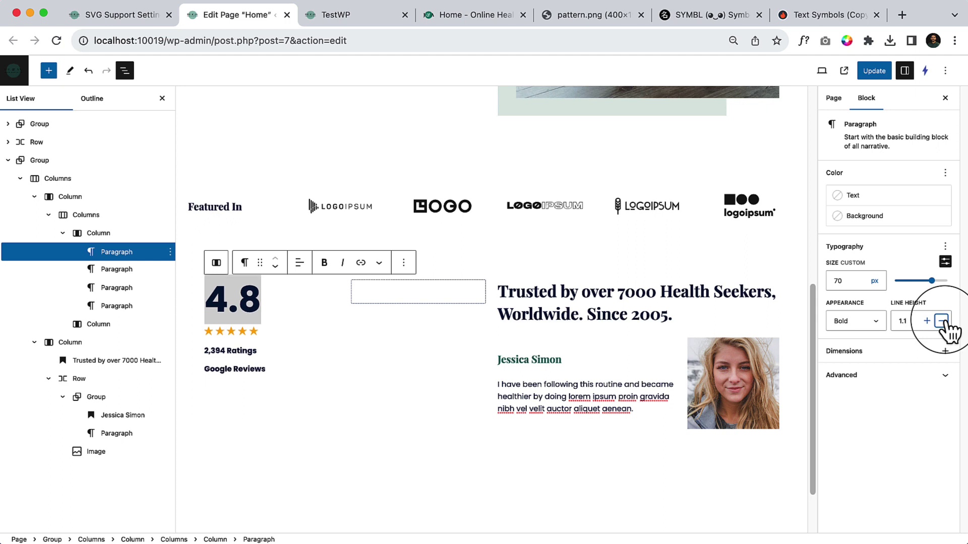
click(941, 321)
click(942, 322)
click(942, 322)
click(941, 321)
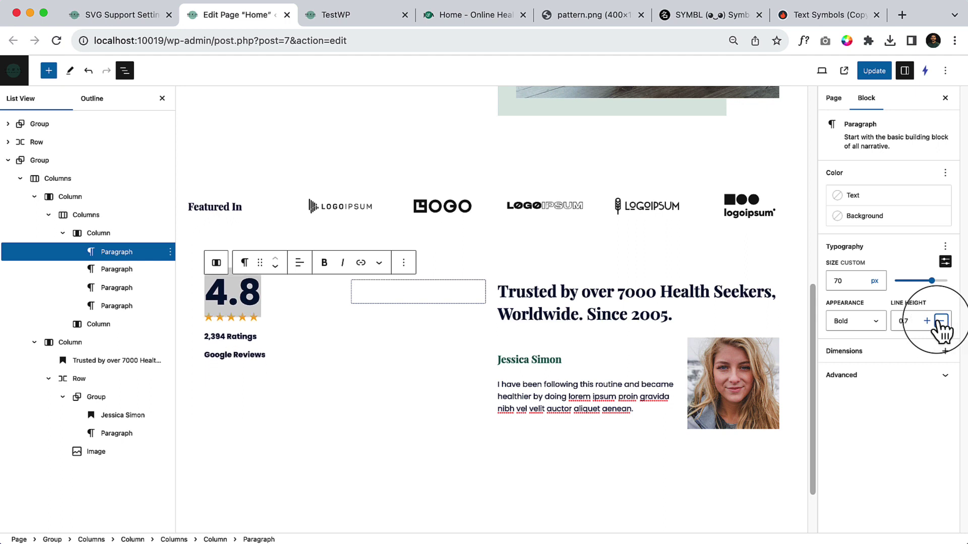
click(926, 321)
click(380, 382)
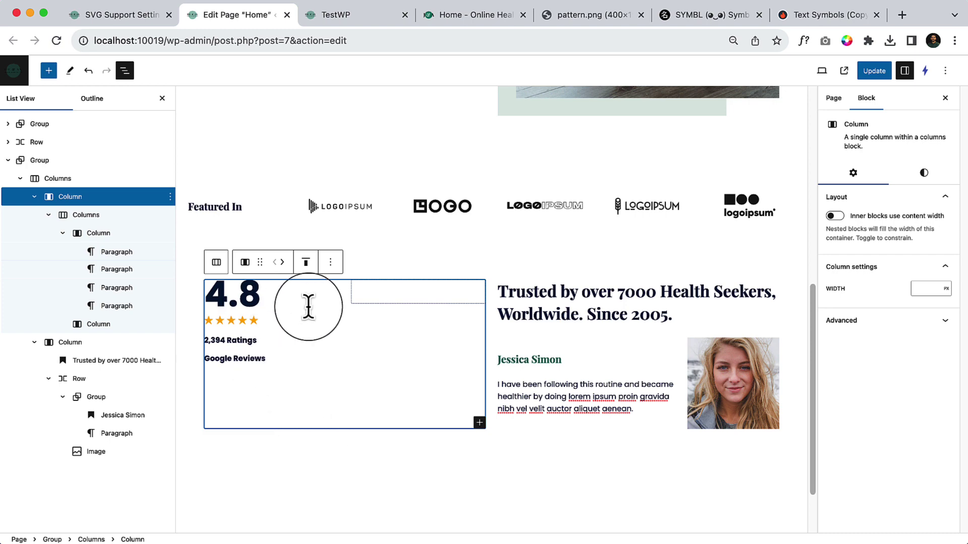
Set the inner 4.8 column's block spacing to 19 px, comparing against the reference demo.
click(343, 21)
click(446, 15)
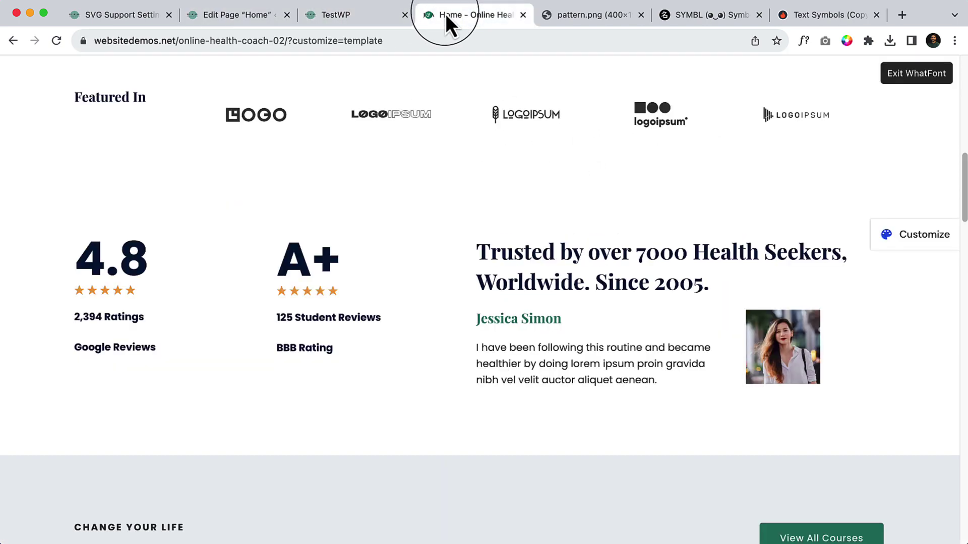
click(265, 20)
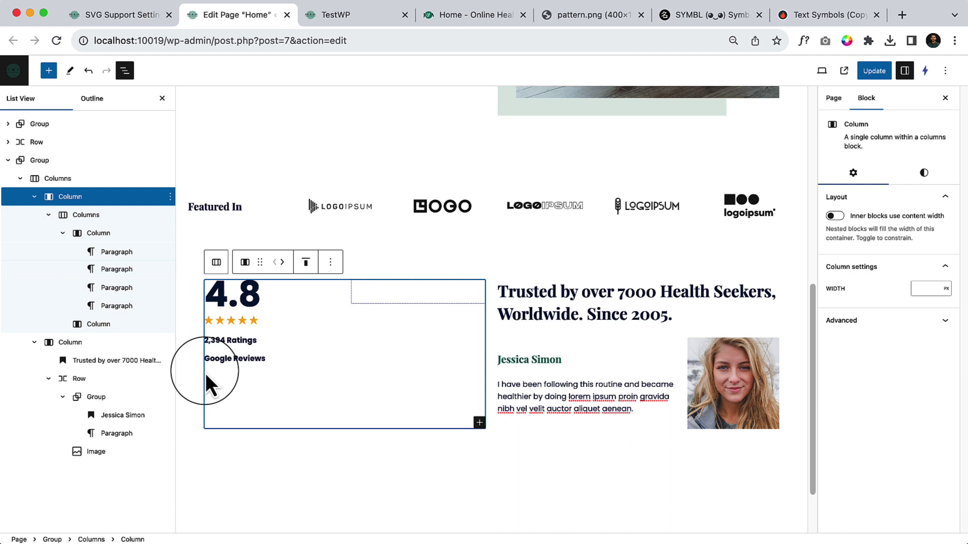
click(260, 353)
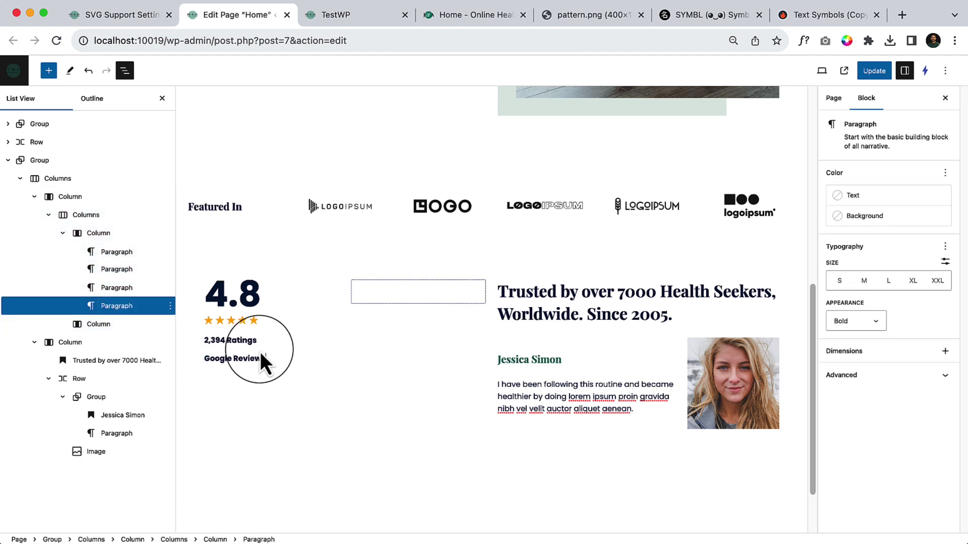
click(99, 233)
click(923, 172)
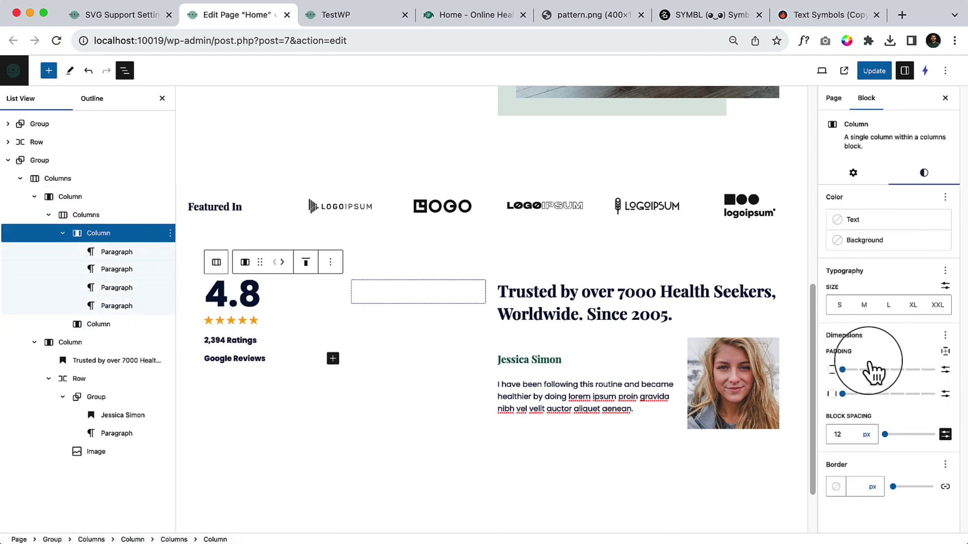
click(888, 435)
drag(889, 436, 886, 436)
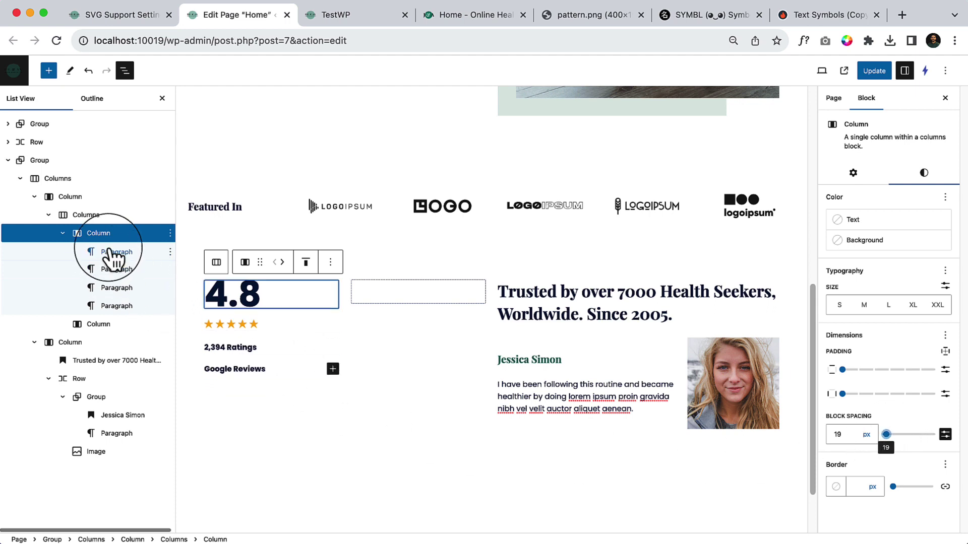
click(454, 15)
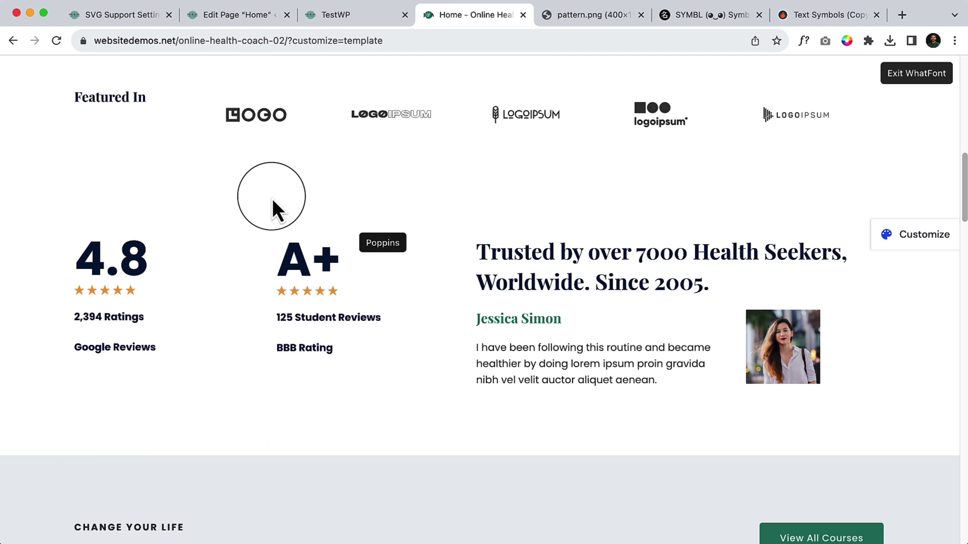
click(245, 14)
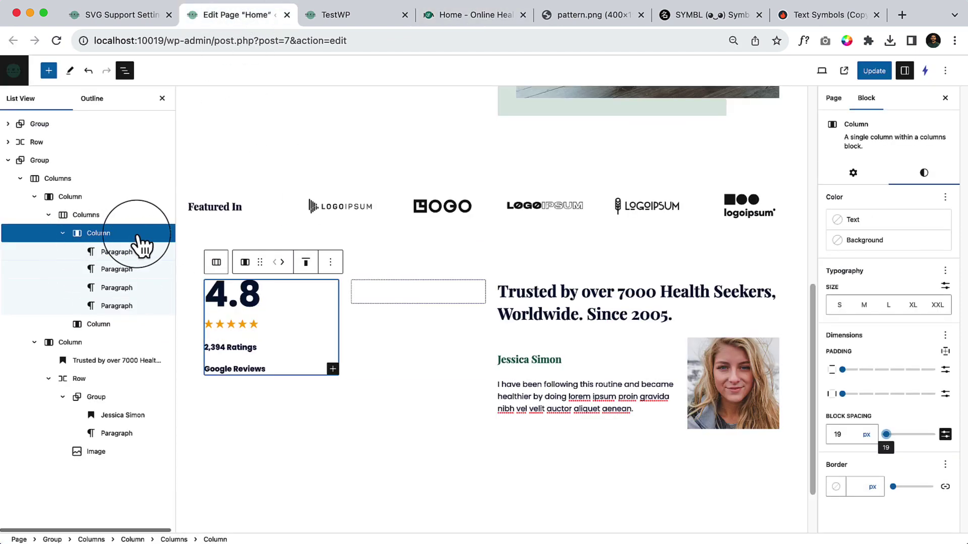
Delete the empty second column in List View and duplicate the 4.8 rating column.
click(117, 327)
click(170, 324)
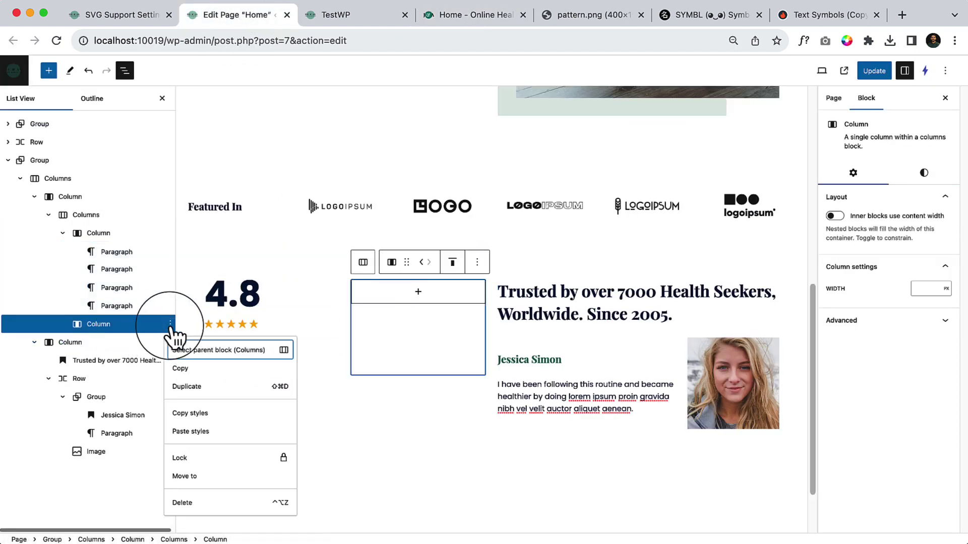
click(198, 501)
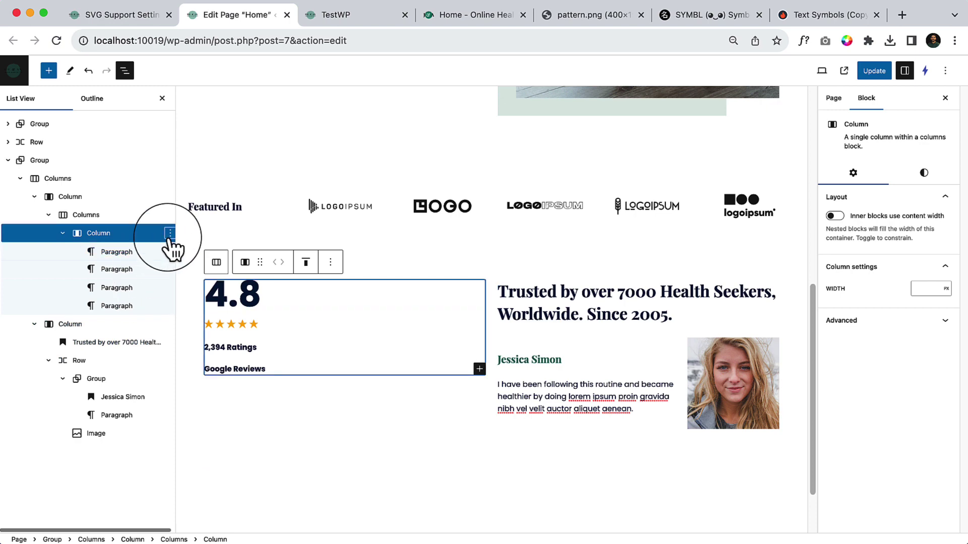
click(170, 233)
click(204, 305)
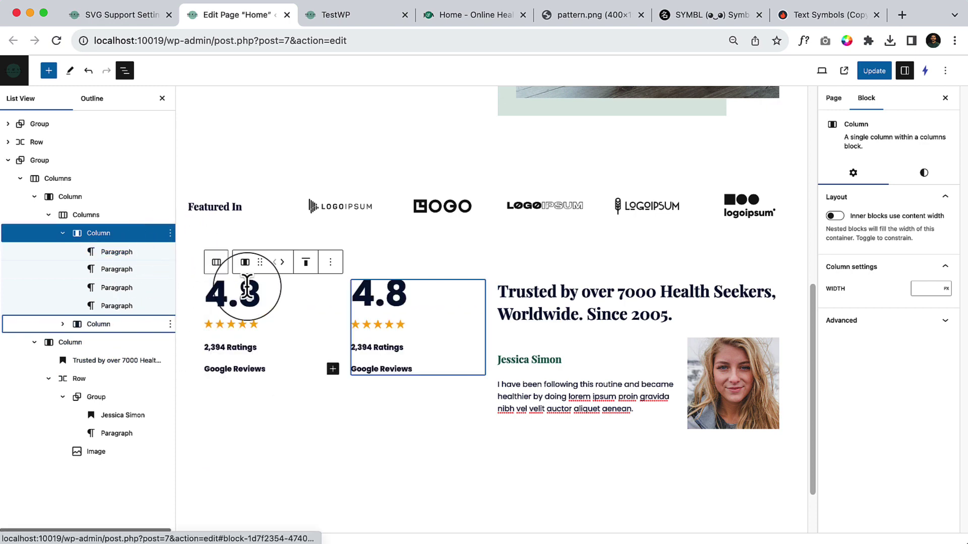
click(369, 14)
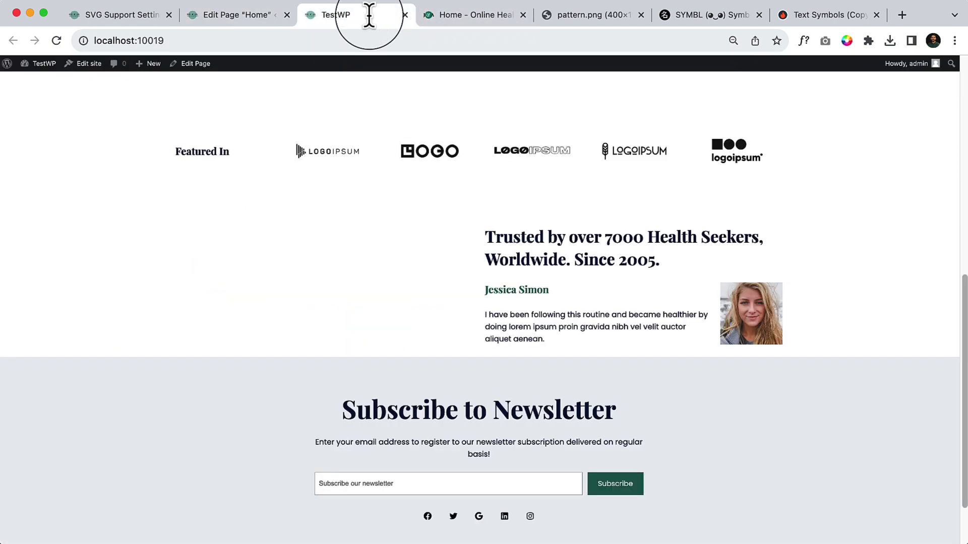
click(468, 15)
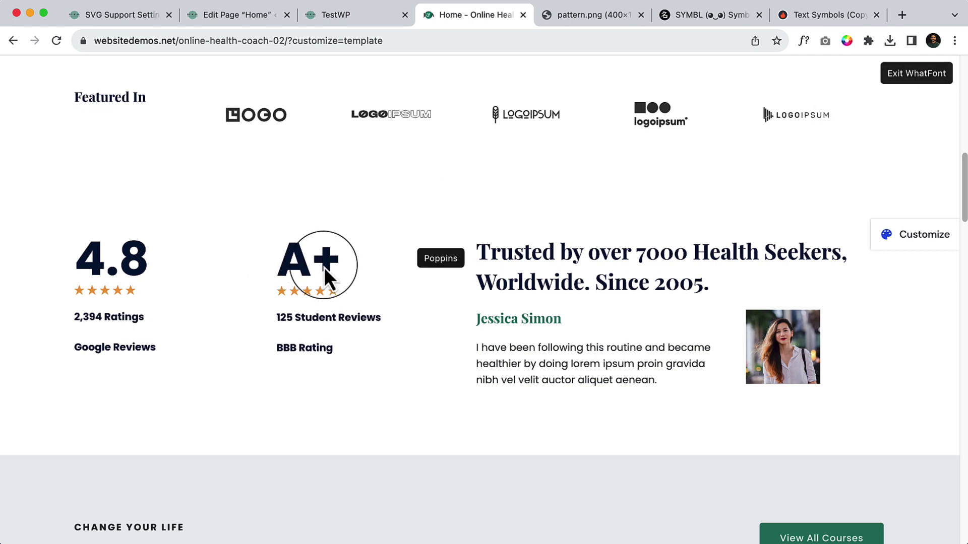
Copy 'A+' from the demo and paste it over 4.8 in the duplicated column.
click(930, 90)
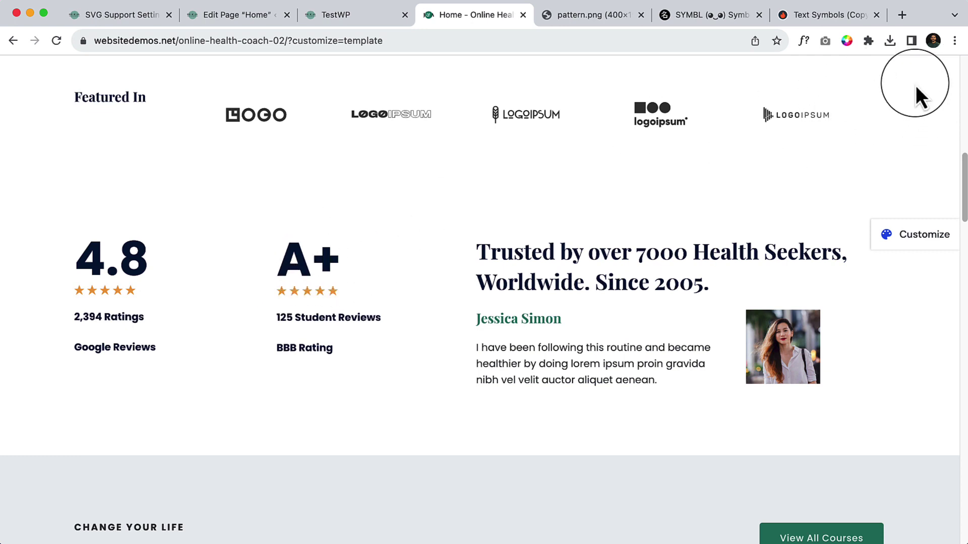
double_click(279, 261)
key(ctrl+c)
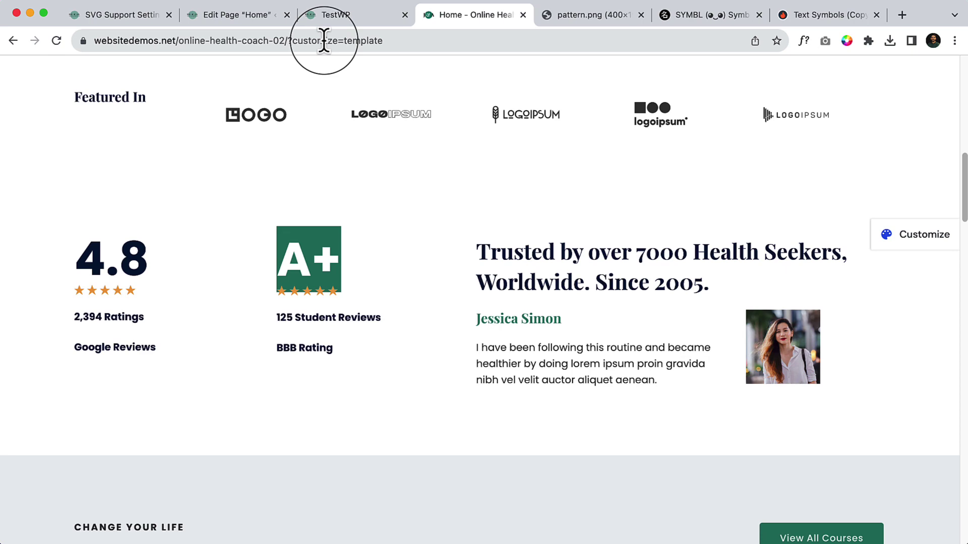
click(247, 15)
double_click(400, 290)
key(ctrl+v)
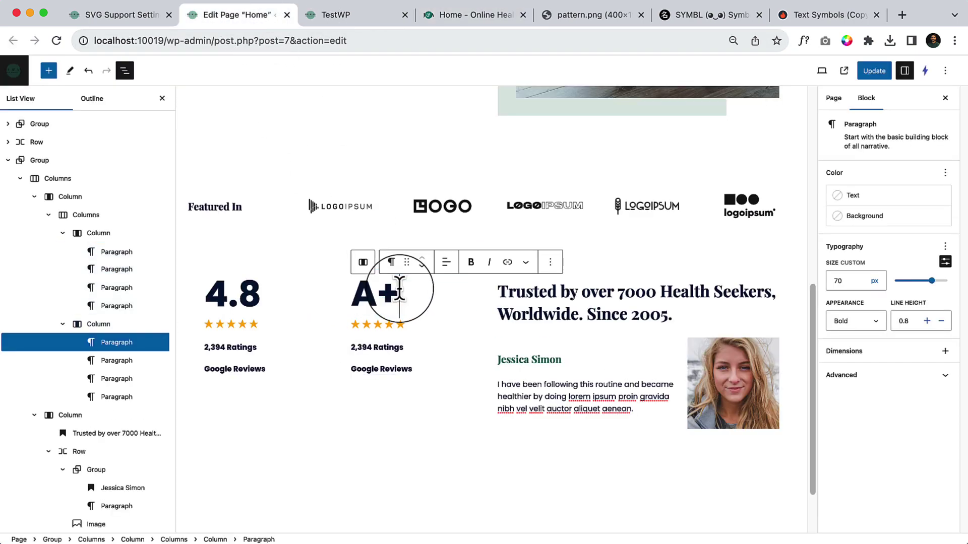
Replace the second column's Google Reviews line with 'BBB Rating' copied from the demo.
click(436, 16)
click(319, 323)
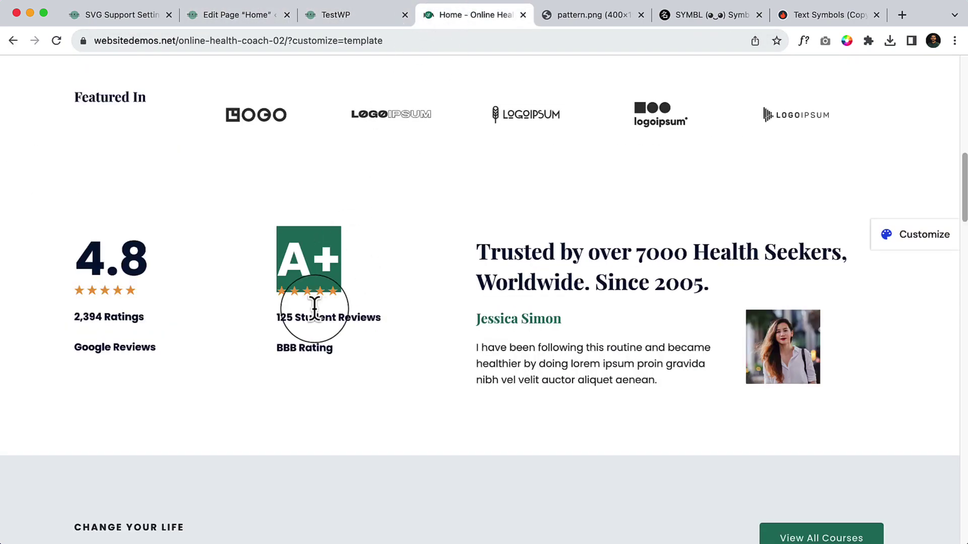
click(246, 18)
double_click(379, 348)
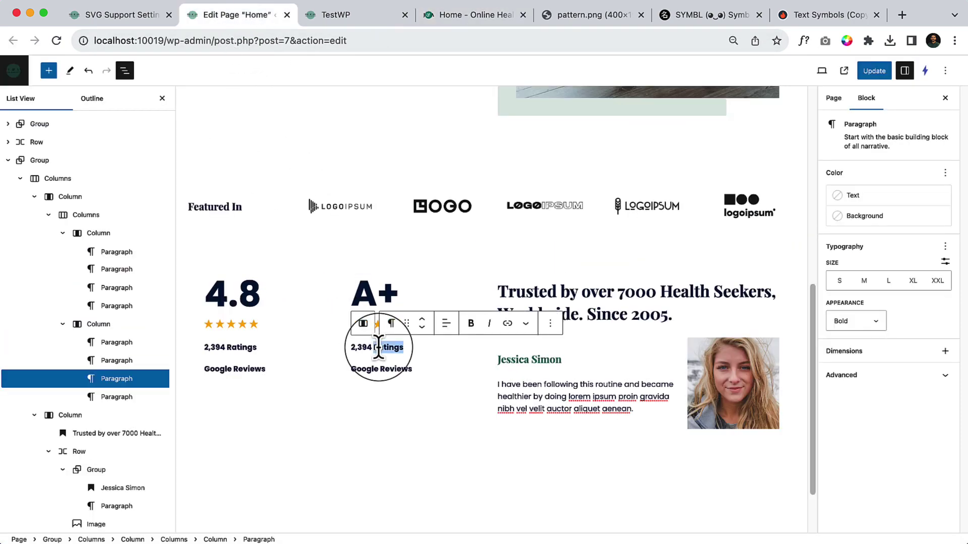
click(449, 16)
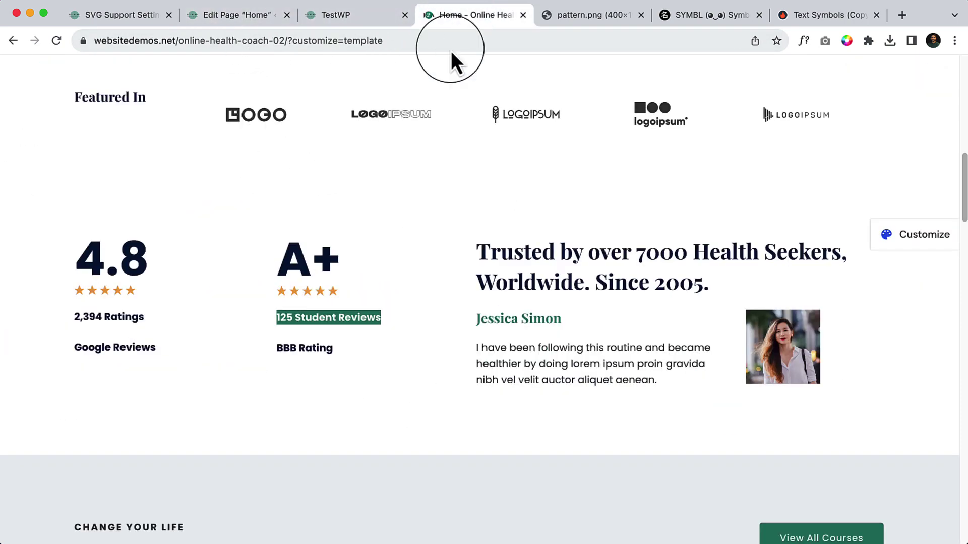
double_click(309, 348)
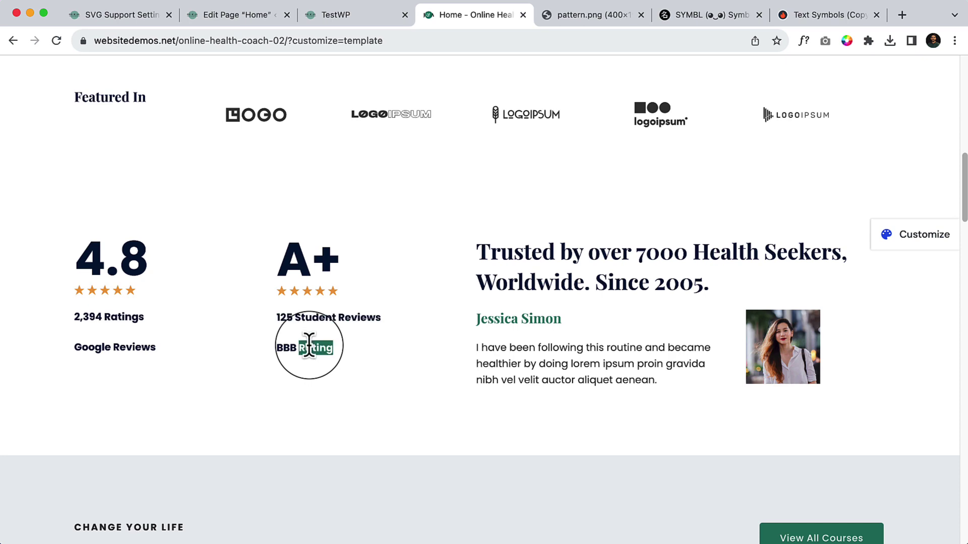
click(246, 17)
triple_click(391, 370)
text(BBB Rating)
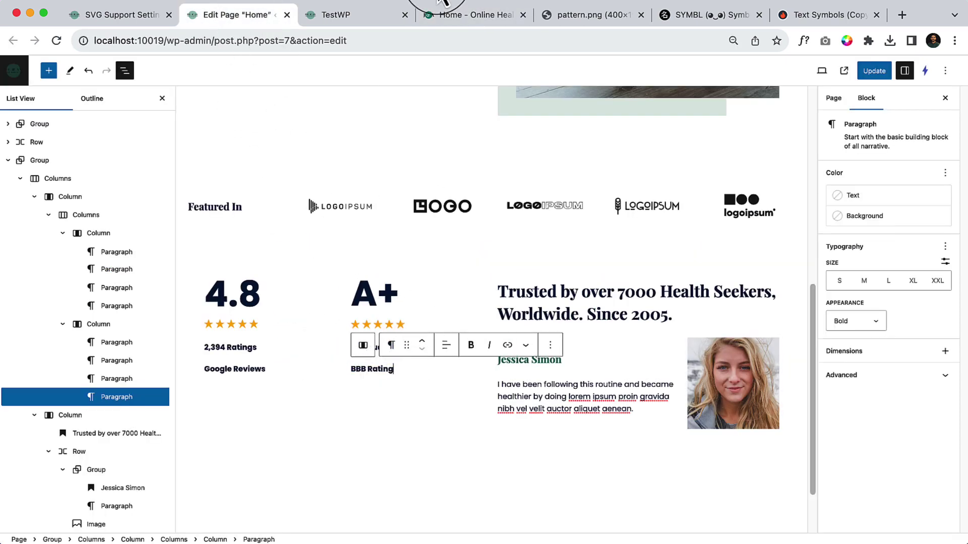
Check the live homepage, then save the page with Update.
click(458, 17)
click(416, 373)
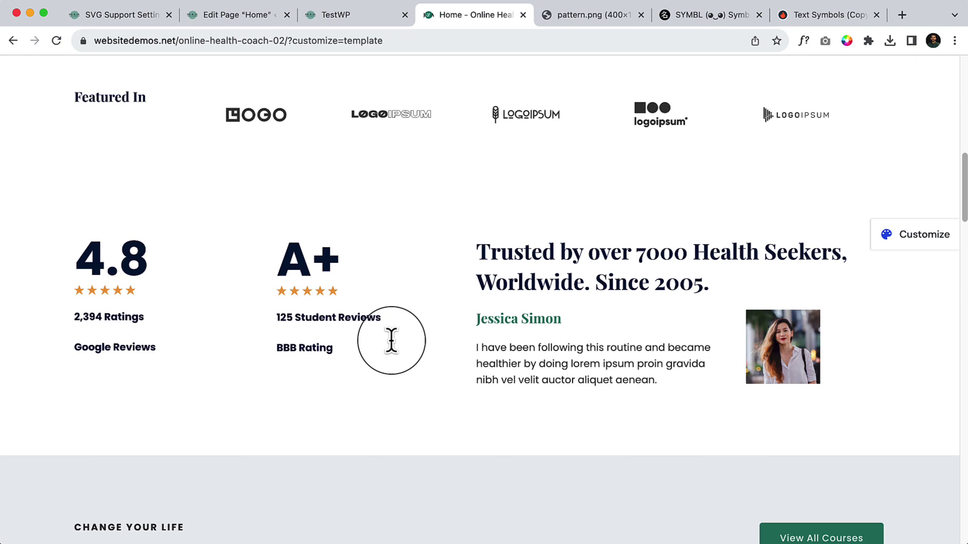
click(343, 15)
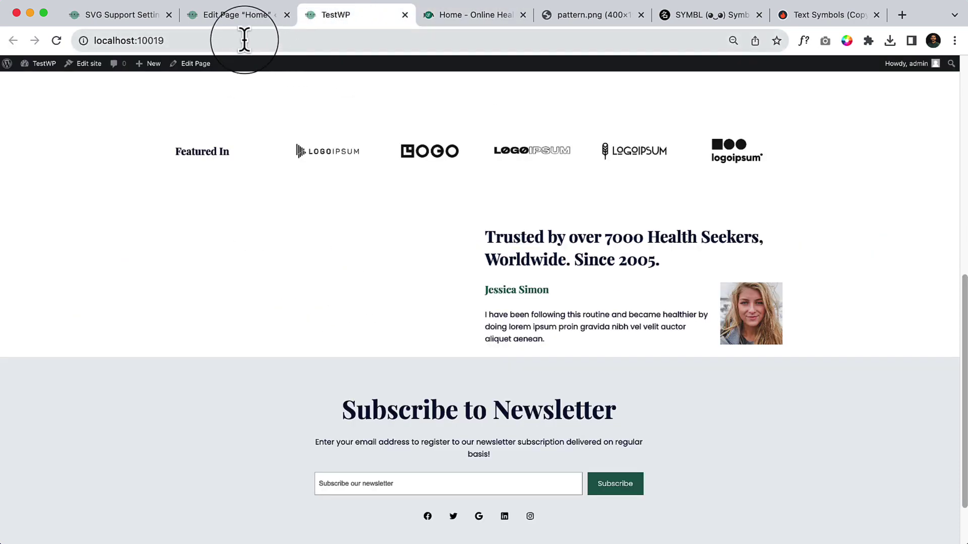
click(229, 16)
click(875, 71)
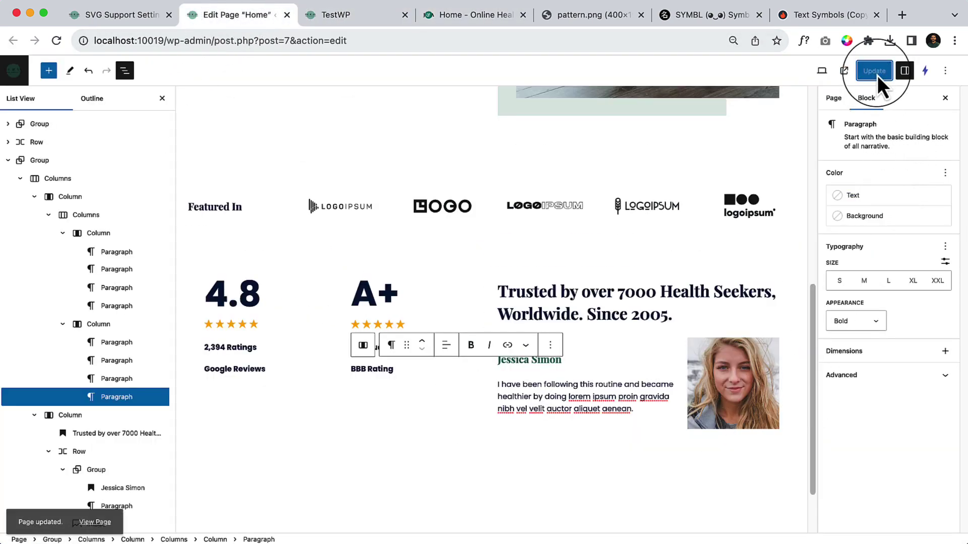
Select the inner Columns block holding both ratings and give it 13 px top-only padding.
click(115, 178)
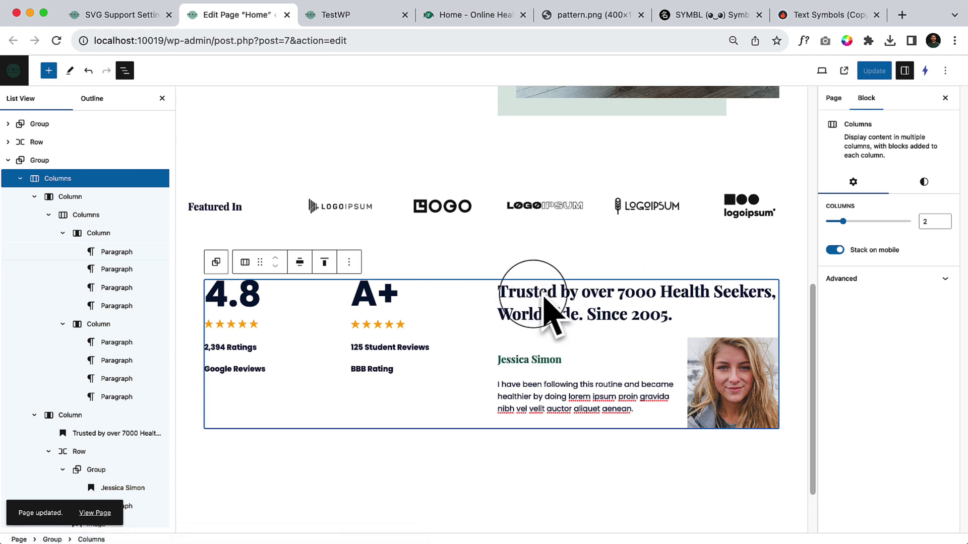
click(75, 215)
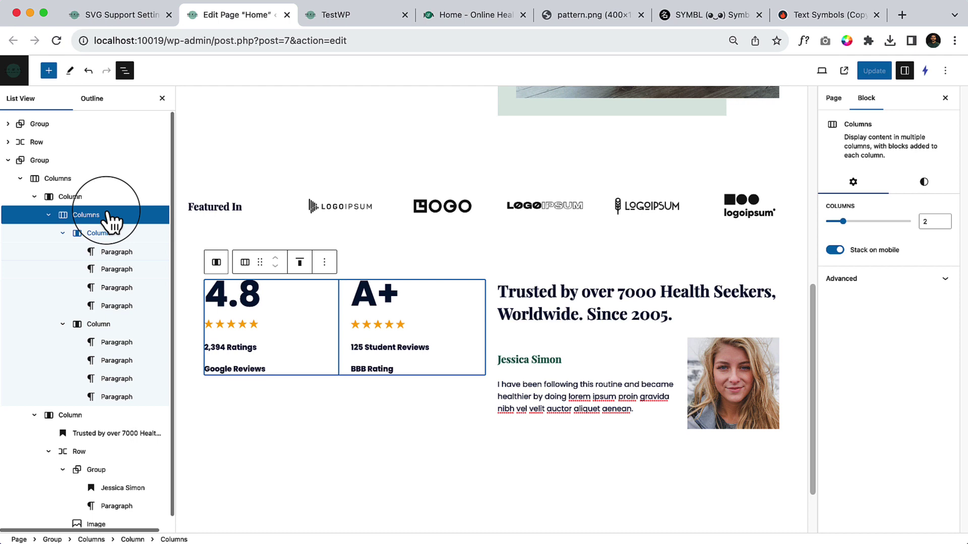
click(109, 213)
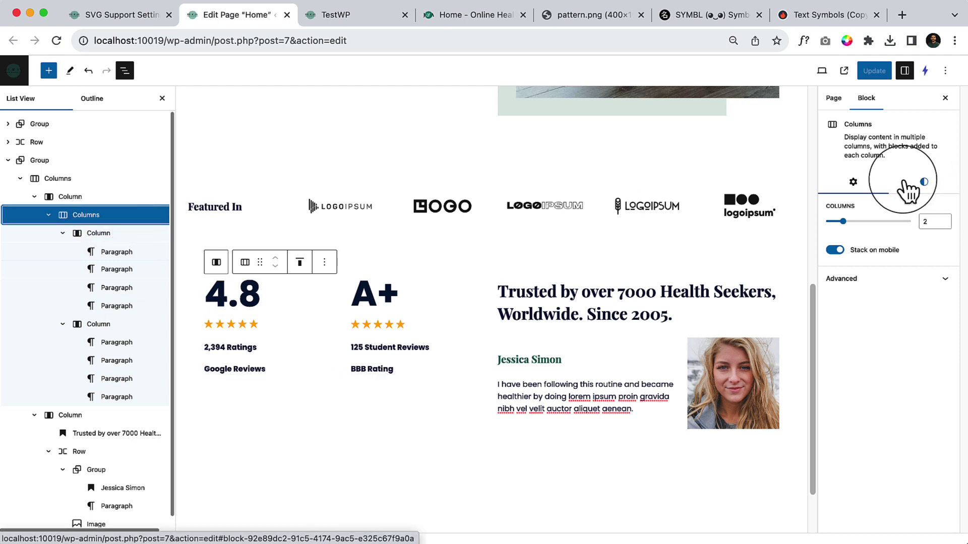
click(924, 182)
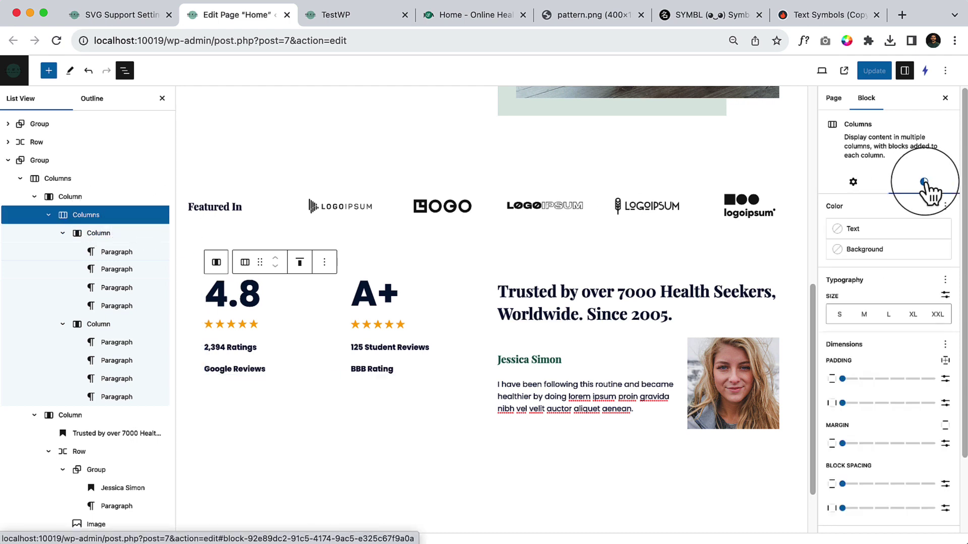
click(946, 379)
click(862, 404)
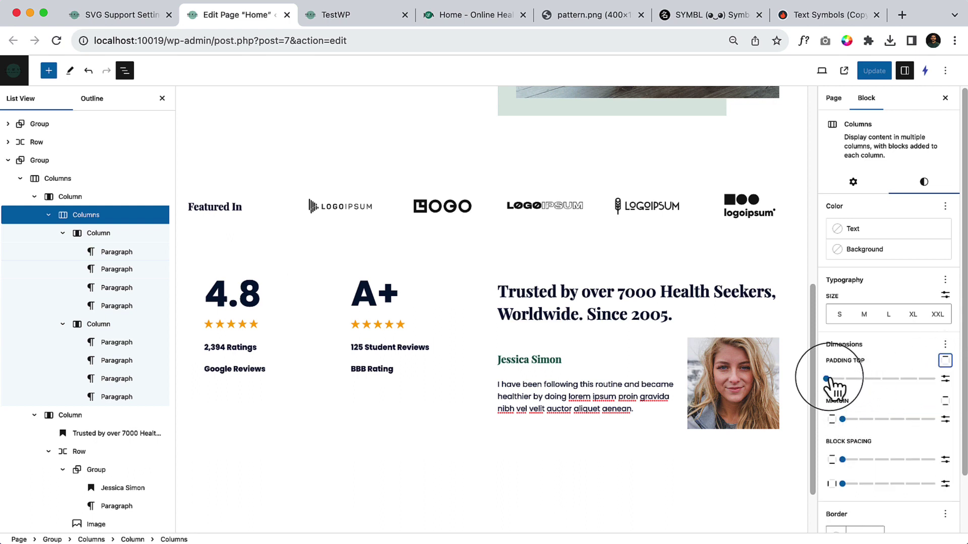
drag(827, 378, 843, 379)
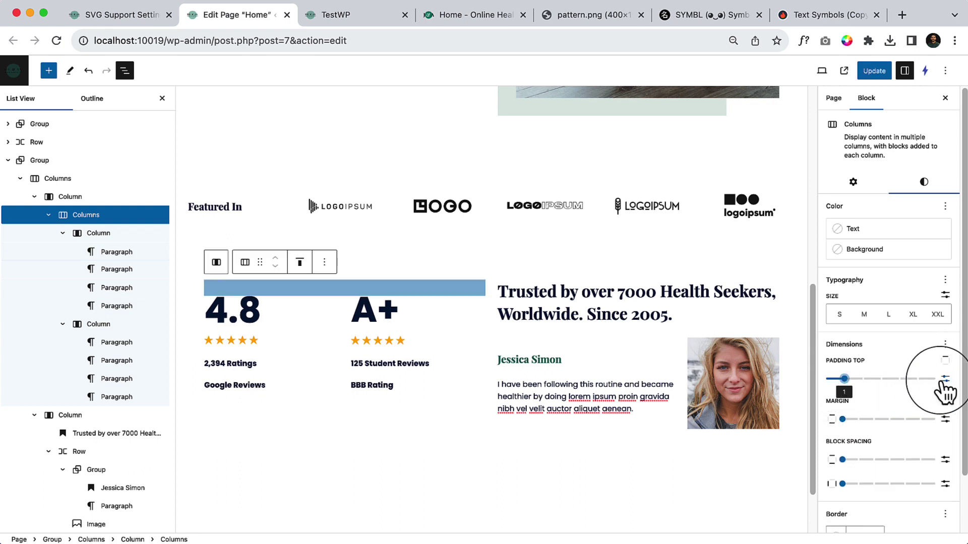
click(945, 379)
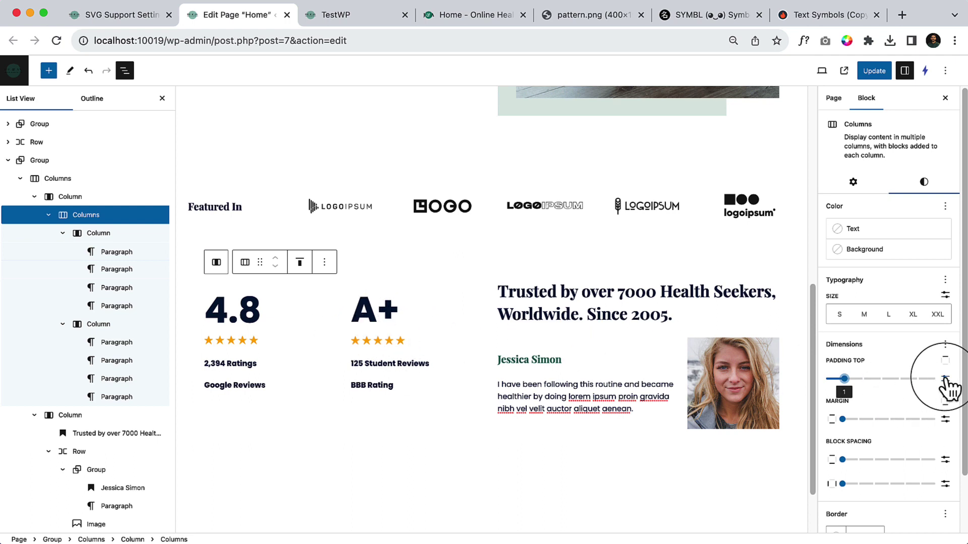
click(886, 379)
drag(886, 379, 885, 379)
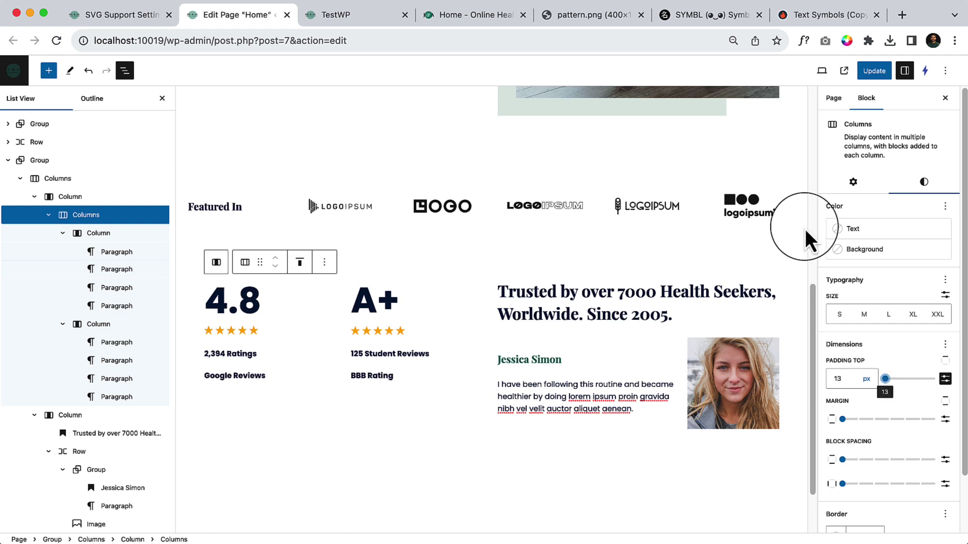
Save the padding change and view the reloaded live homepage at 100% zoom.
click(876, 68)
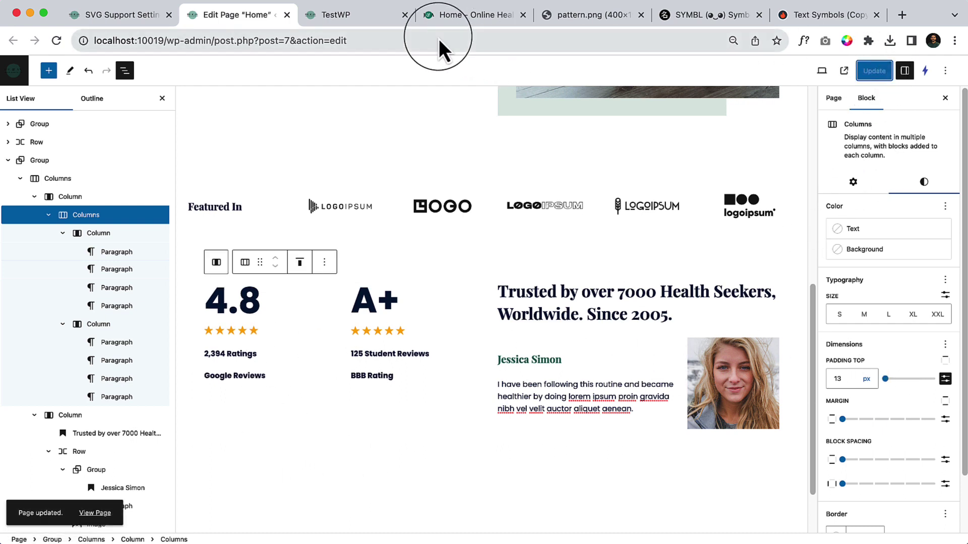
click(360, 17)
click(57, 41)
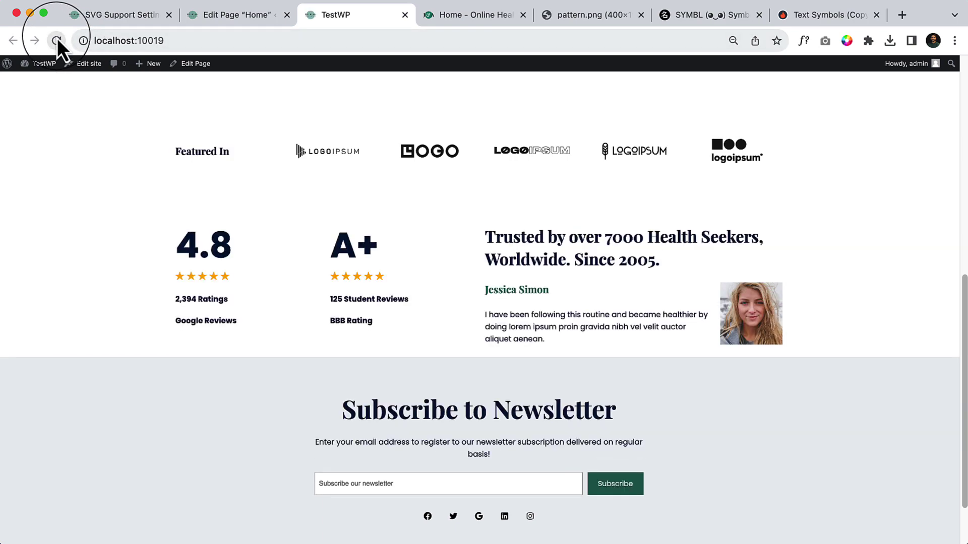
key(super+0)
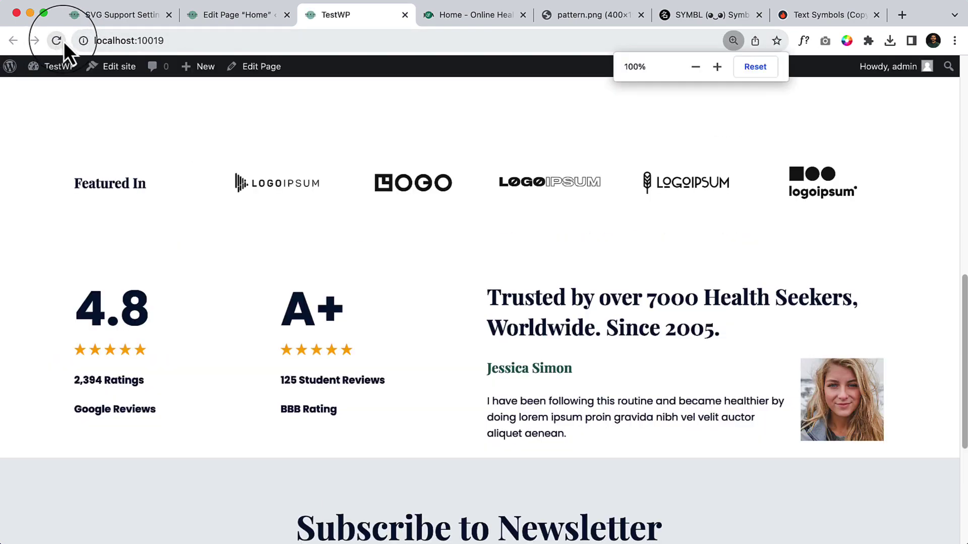
scroll(504, 242, up, 7)
scroll(508, 263, up, 5)
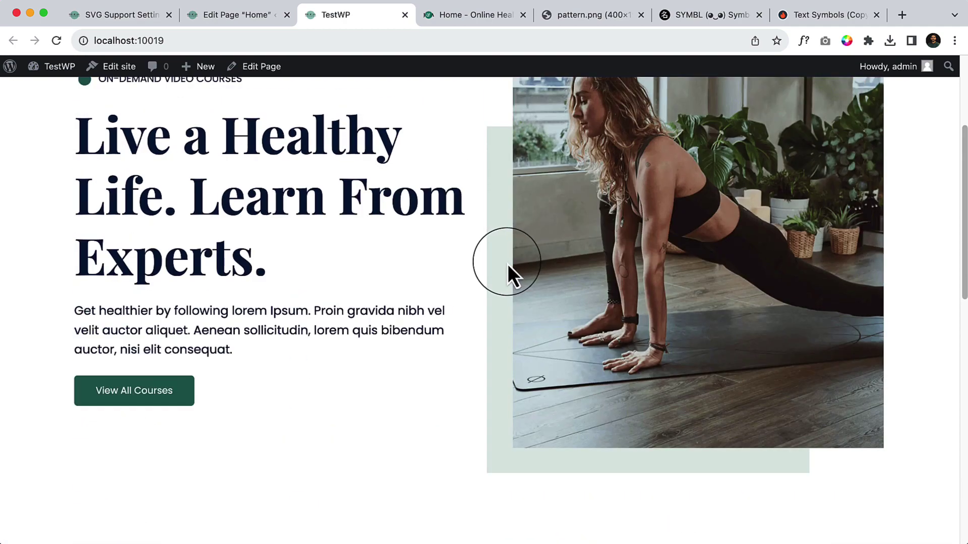
scroll(494, 292, down, 12)
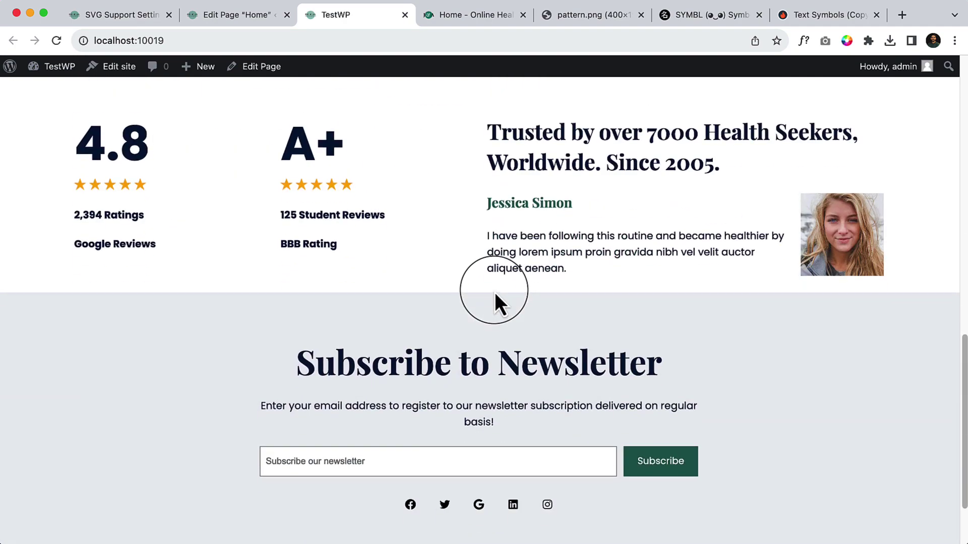
Compare the ratings section with the reference demo and return to the editor.
click(509, 15)
scroll(492, 353, down, 2)
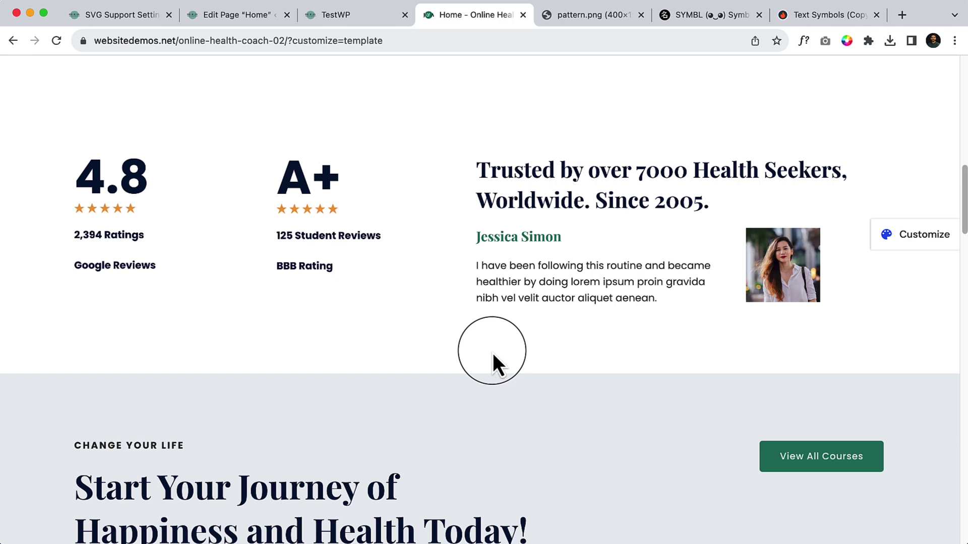
scroll(443, 224, up, 2)
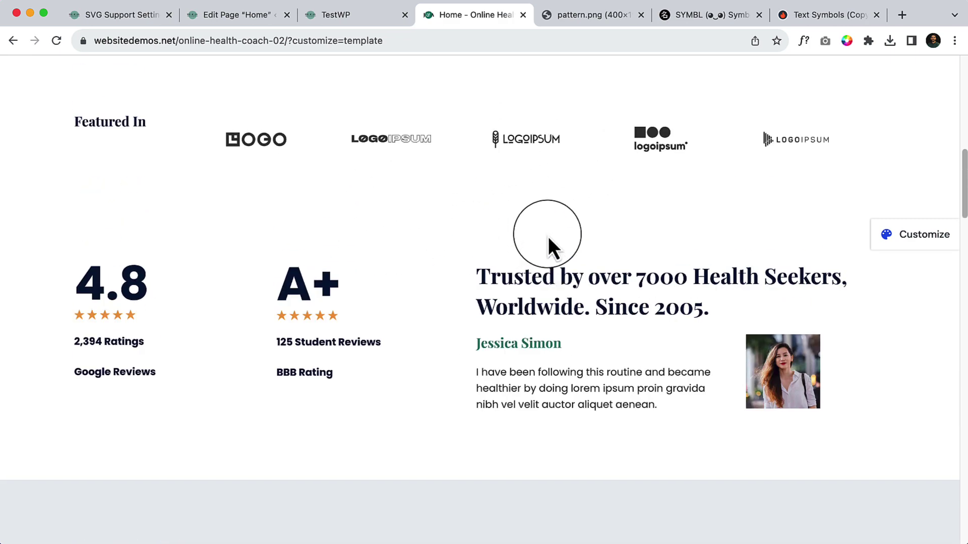
click(225, 14)
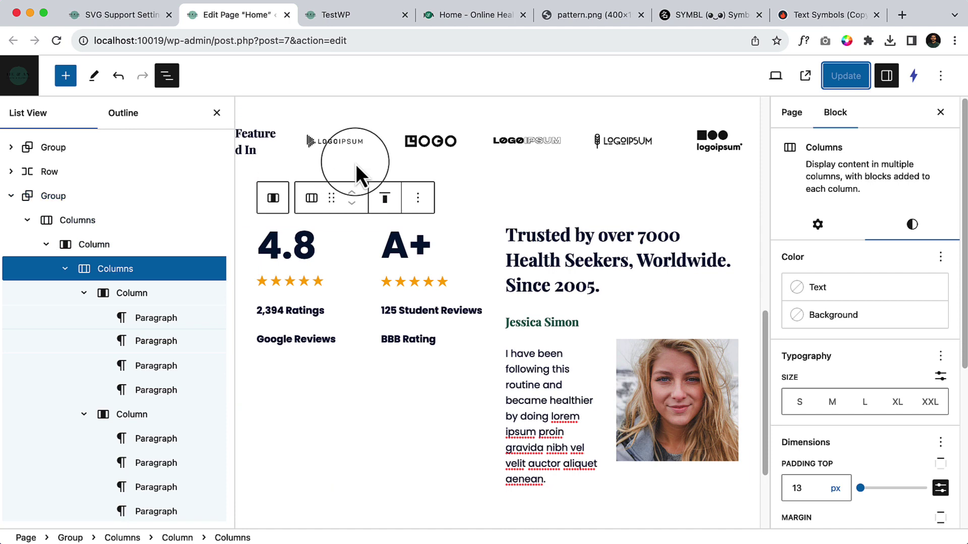
Set the ratings-and-testimonial Group's padding to top only at preset step 1 and save.
key(super+minus)
key(super+minus)
key(super+minus)
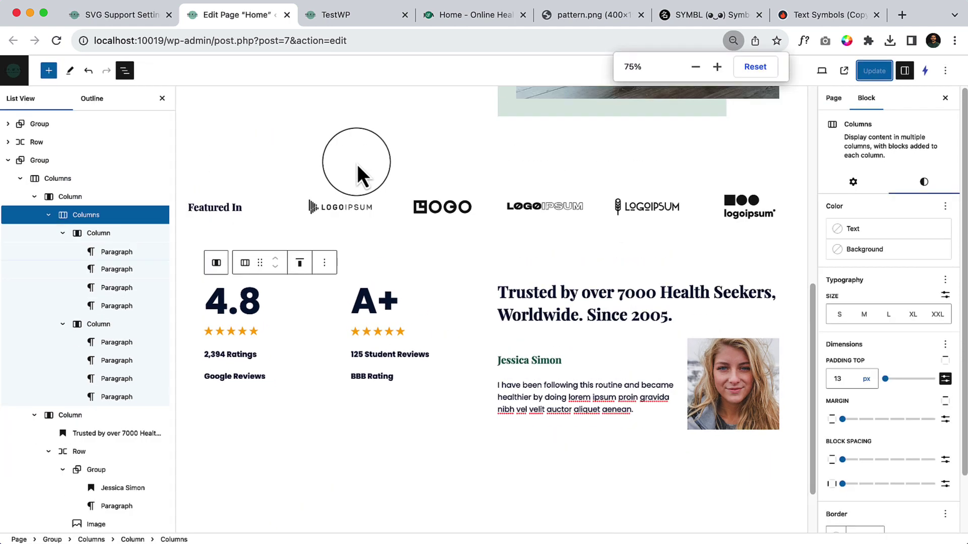
click(60, 161)
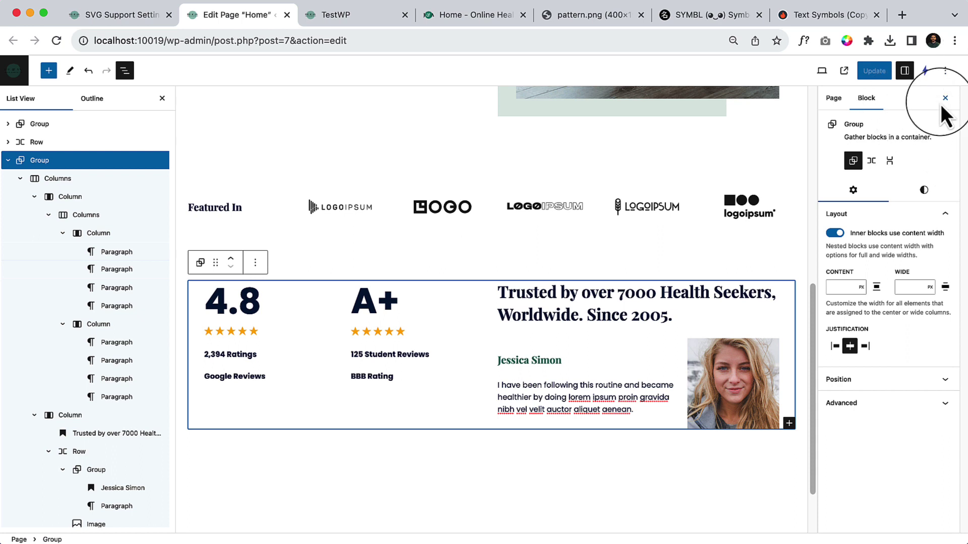
click(924, 189)
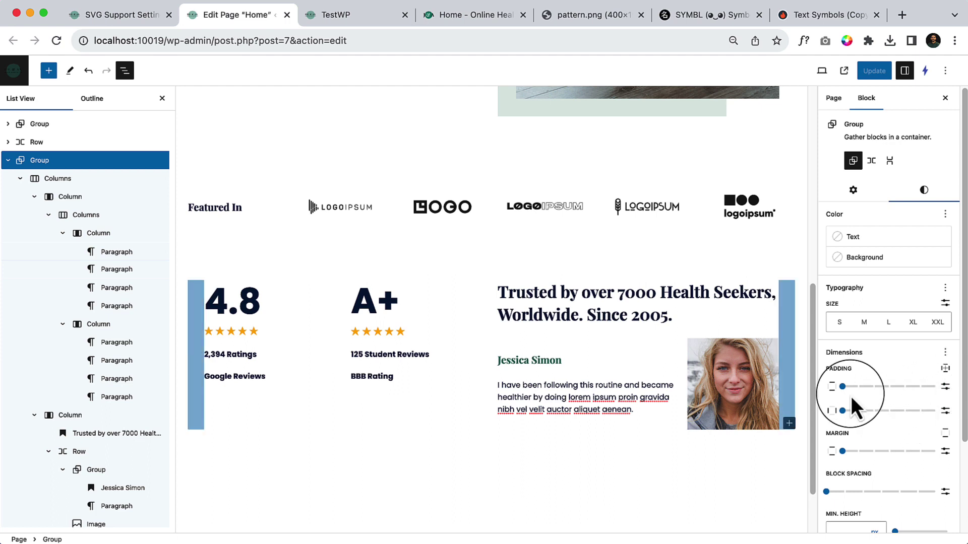
drag(849, 390, 892, 389)
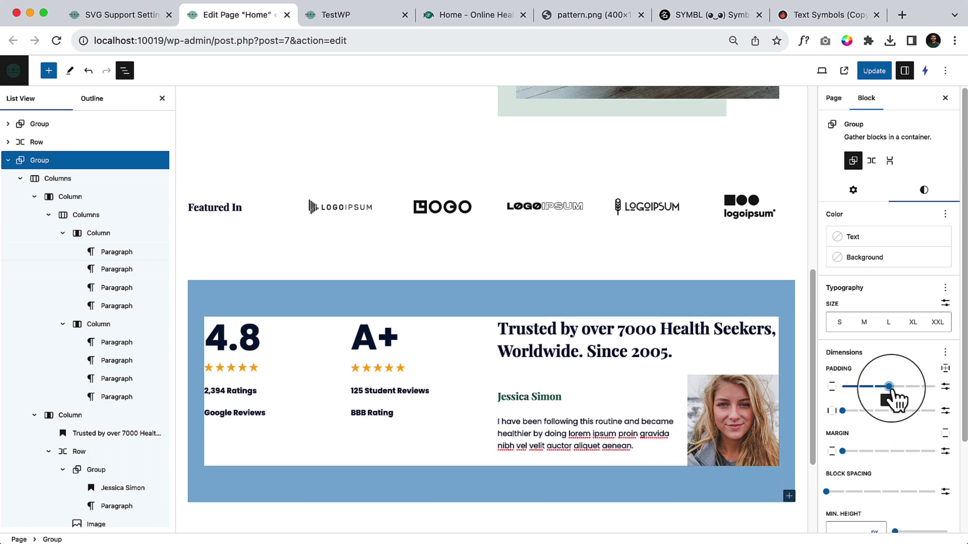
click(946, 369)
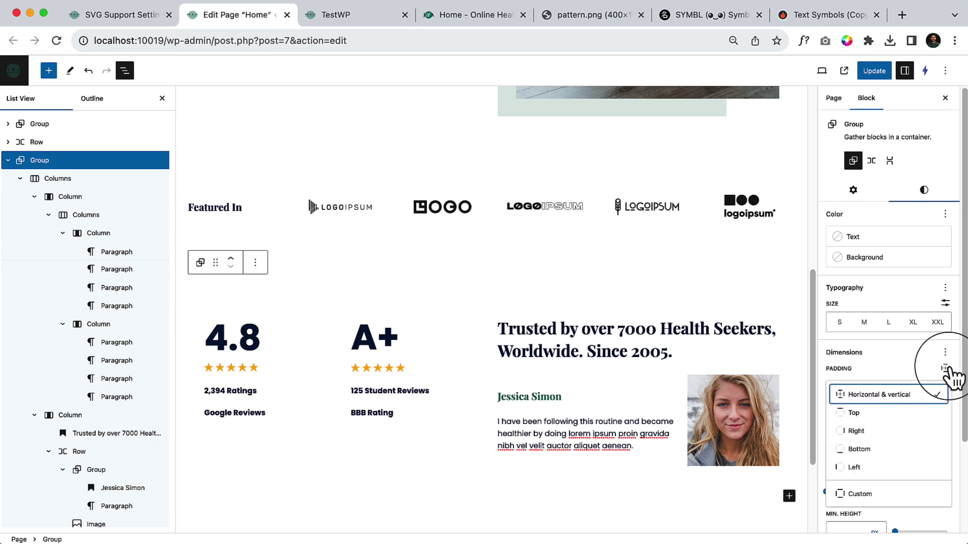
click(896, 414)
drag(886, 386, 843, 386)
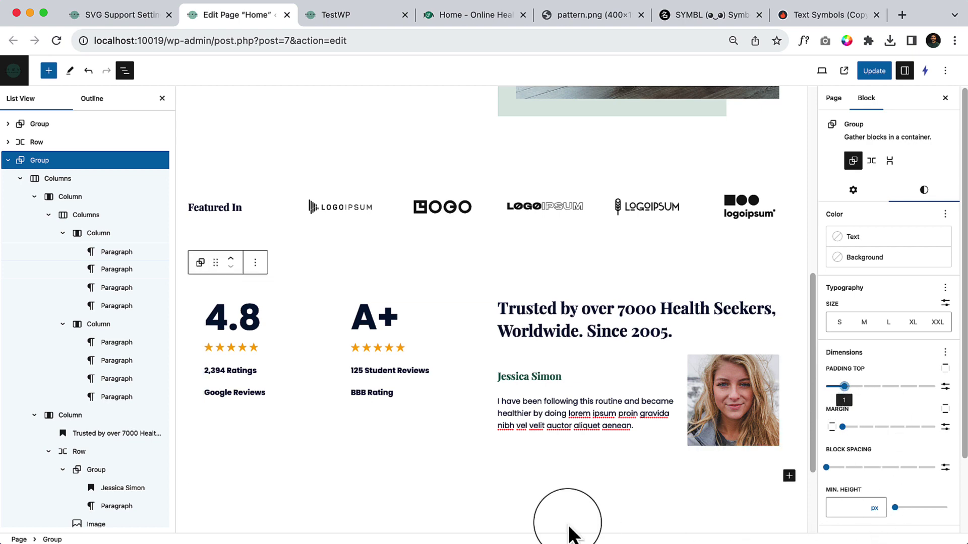
click(878, 75)
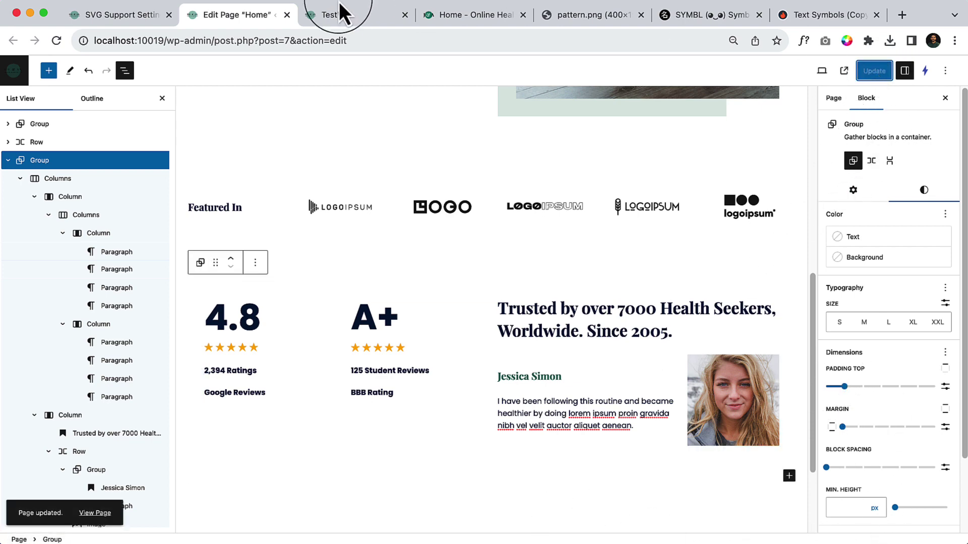
Reload the live homepage at 100% zoom and scroll to the ratings above the newsletter.
click(338, 12)
click(56, 42)
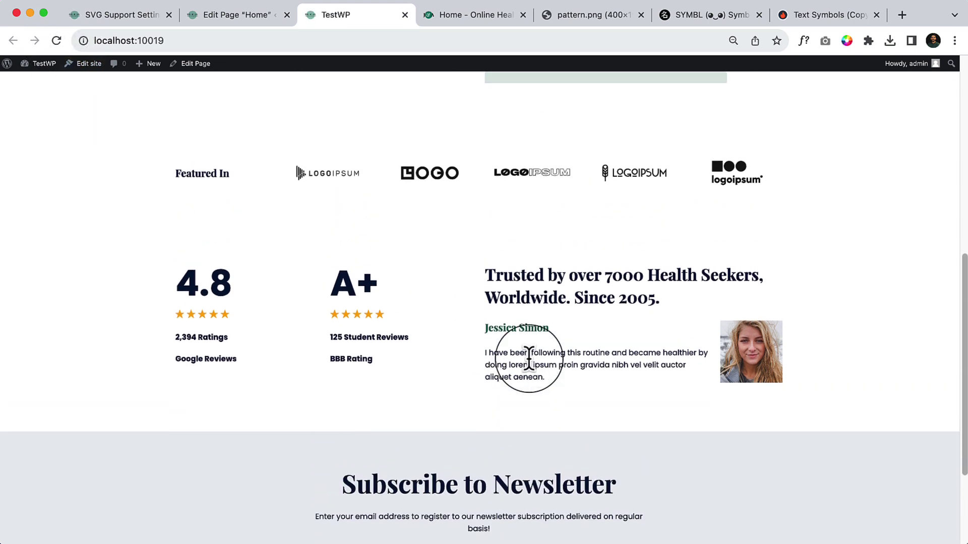
key(super+0)
scroll(532, 359, down, 2)
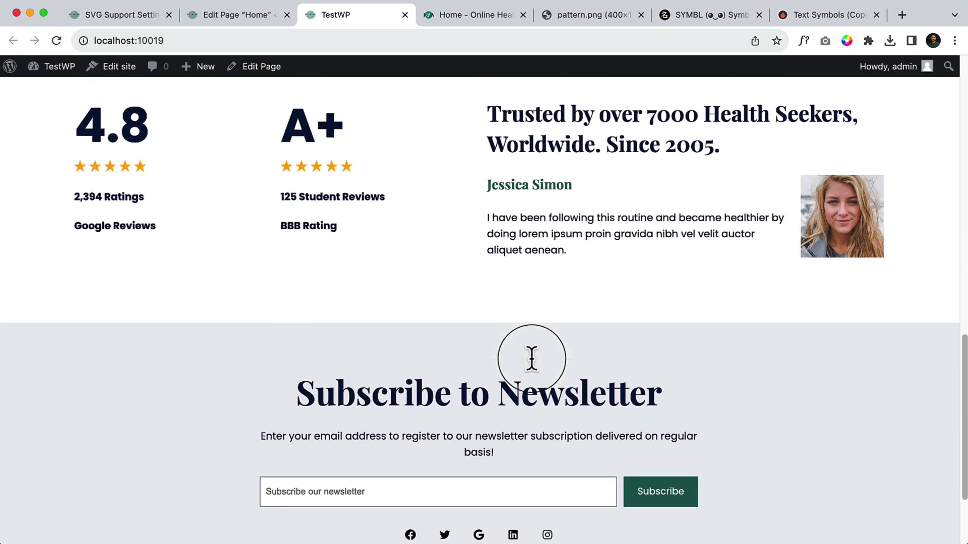
scroll(532, 361, up, 20)
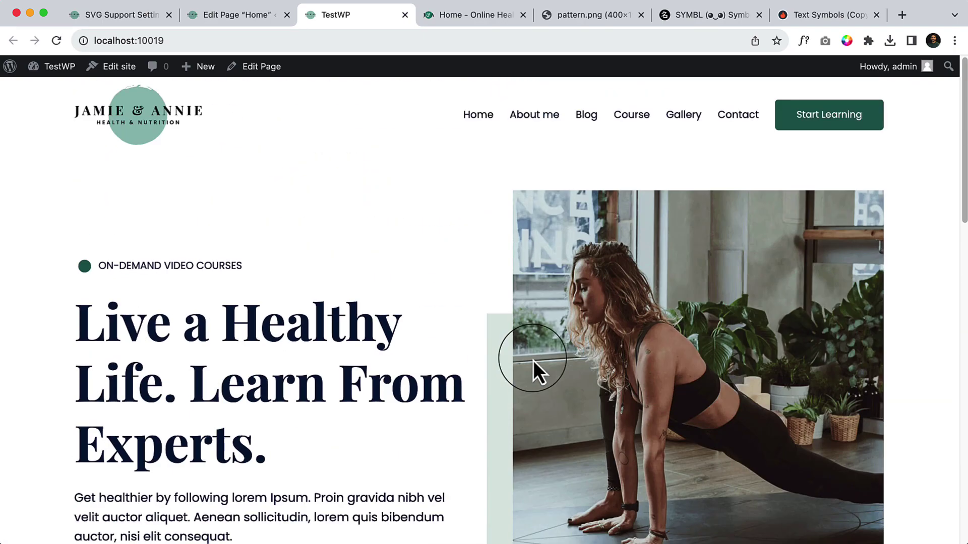
scroll(534, 359, down, 15)
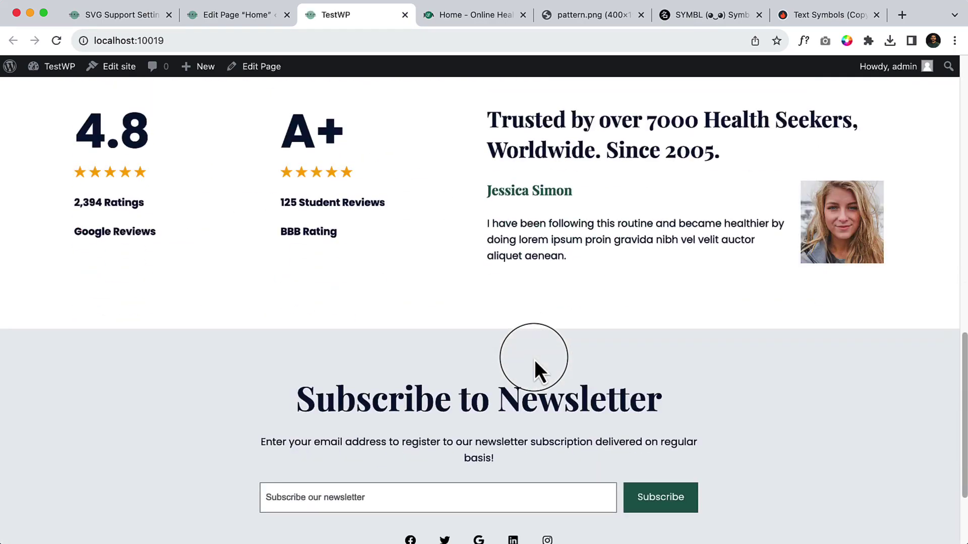